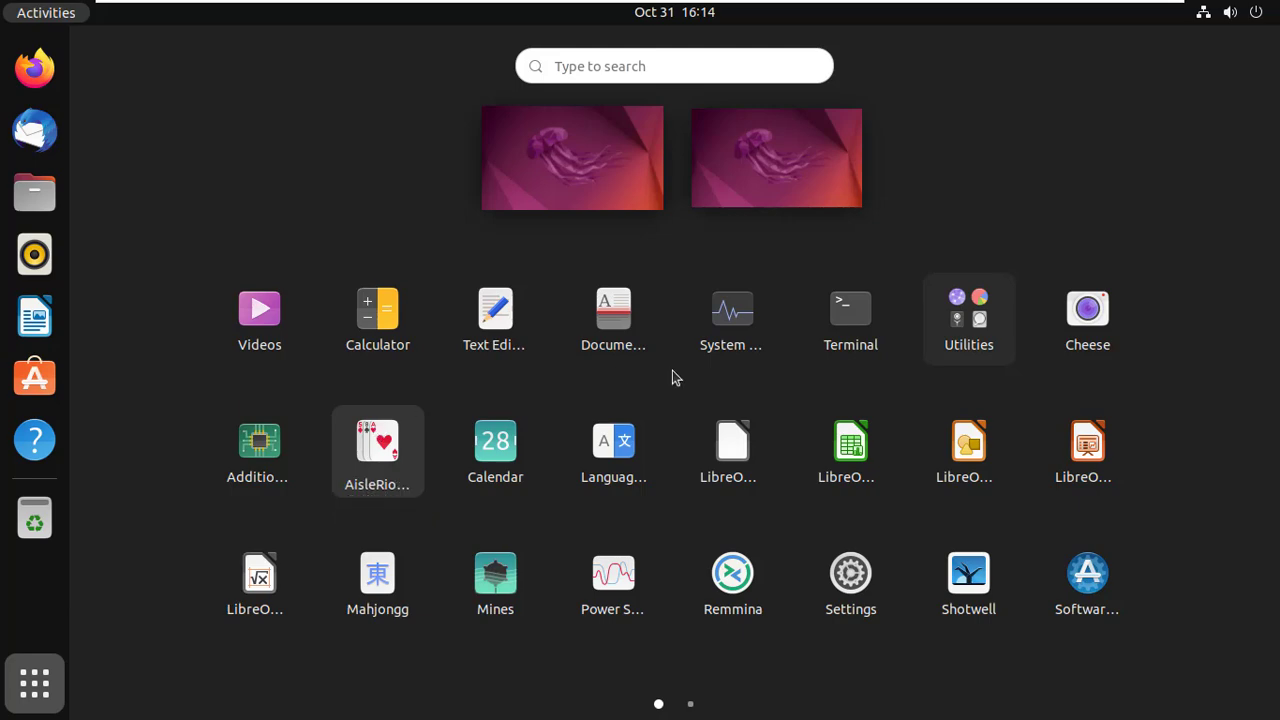
Step: Launch a Terminal window from the Ubuntu application grid
{"action": "left_click", "coordinate": [877, 374]}
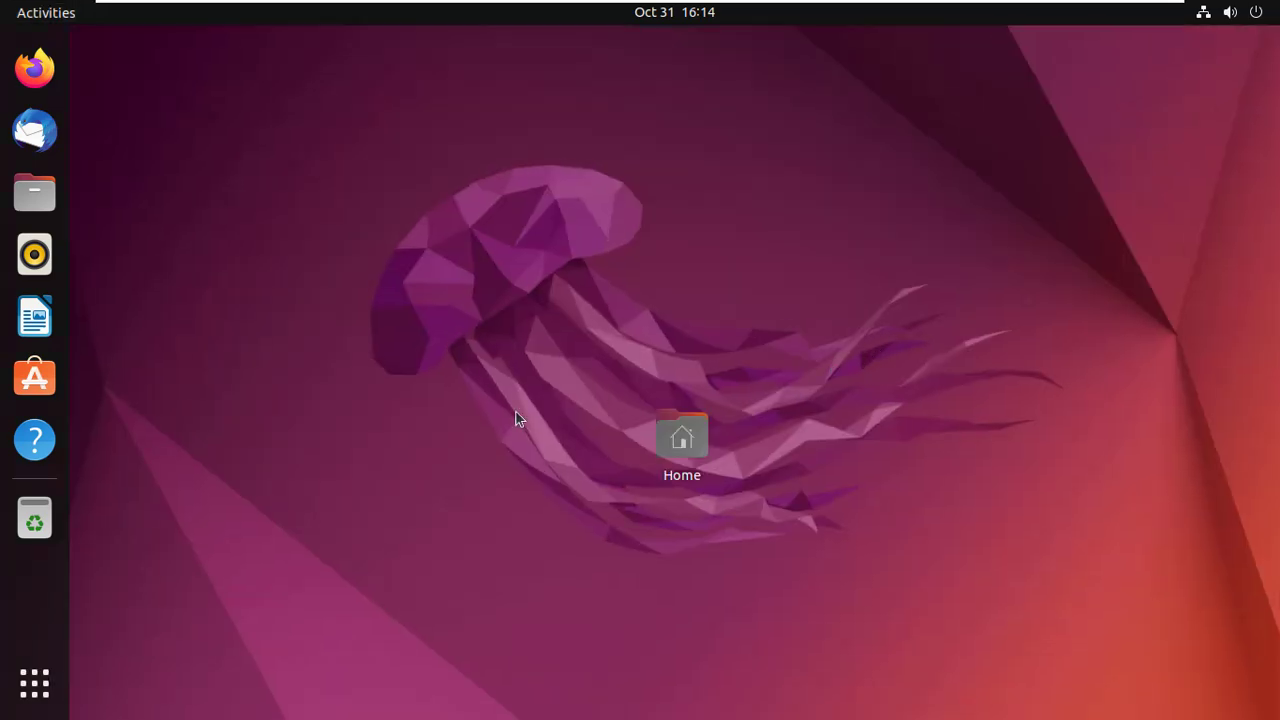
{"action": "left_click", "coordinate": [46, 675]}
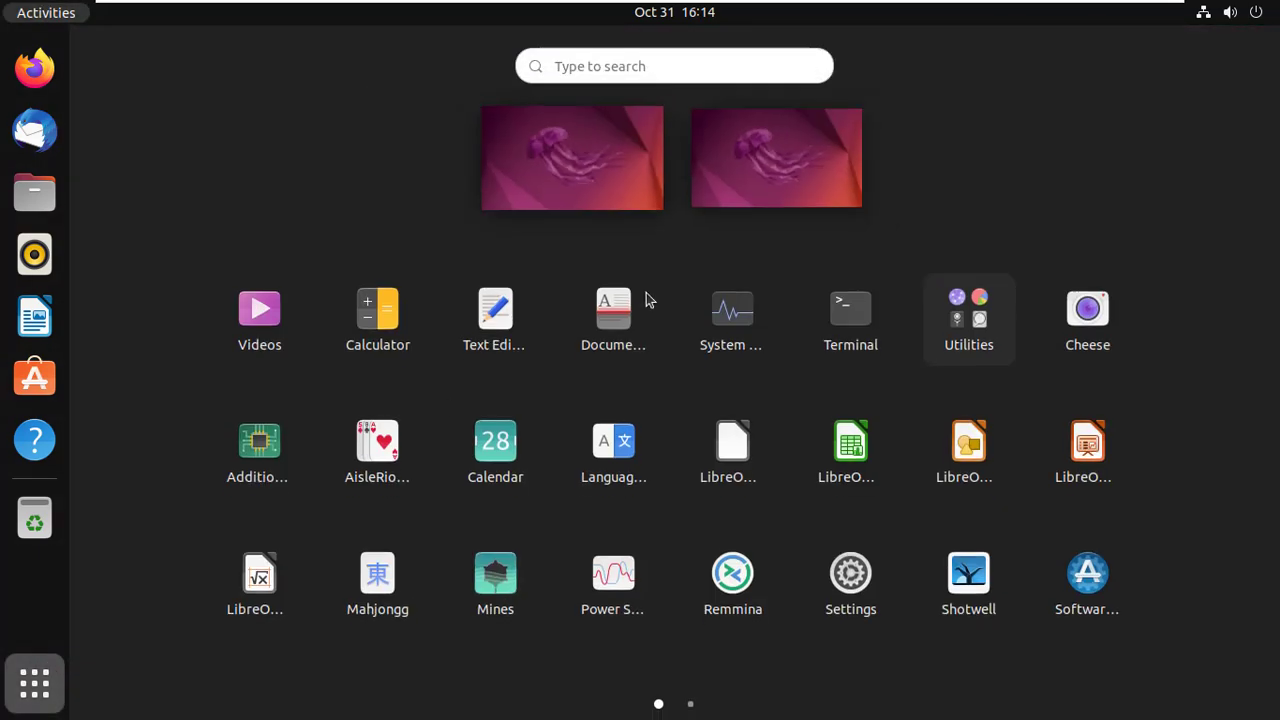
{"action": "left_click", "coordinate": [831, 315]}
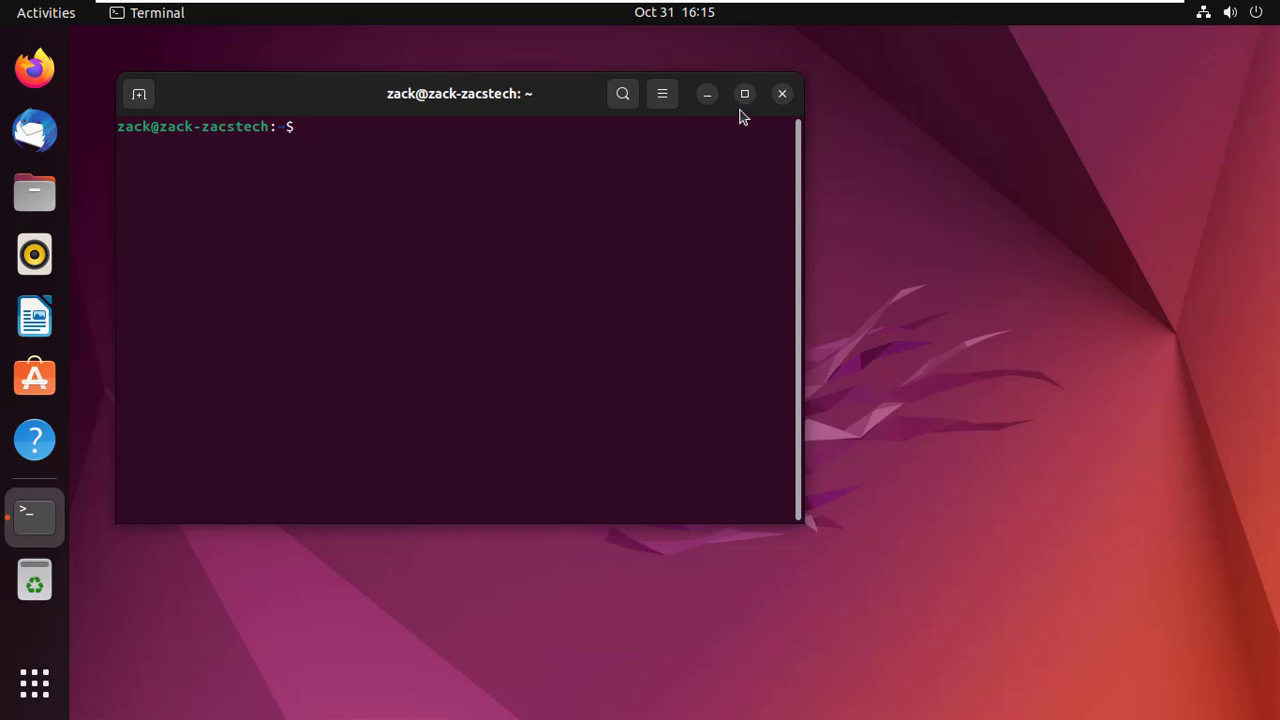
Step: Maximize the Terminal and run 'sudo apt update' with the admin password, showing 195 upgradable packages
{"action": "left_click", "coordinate": [745, 93]}
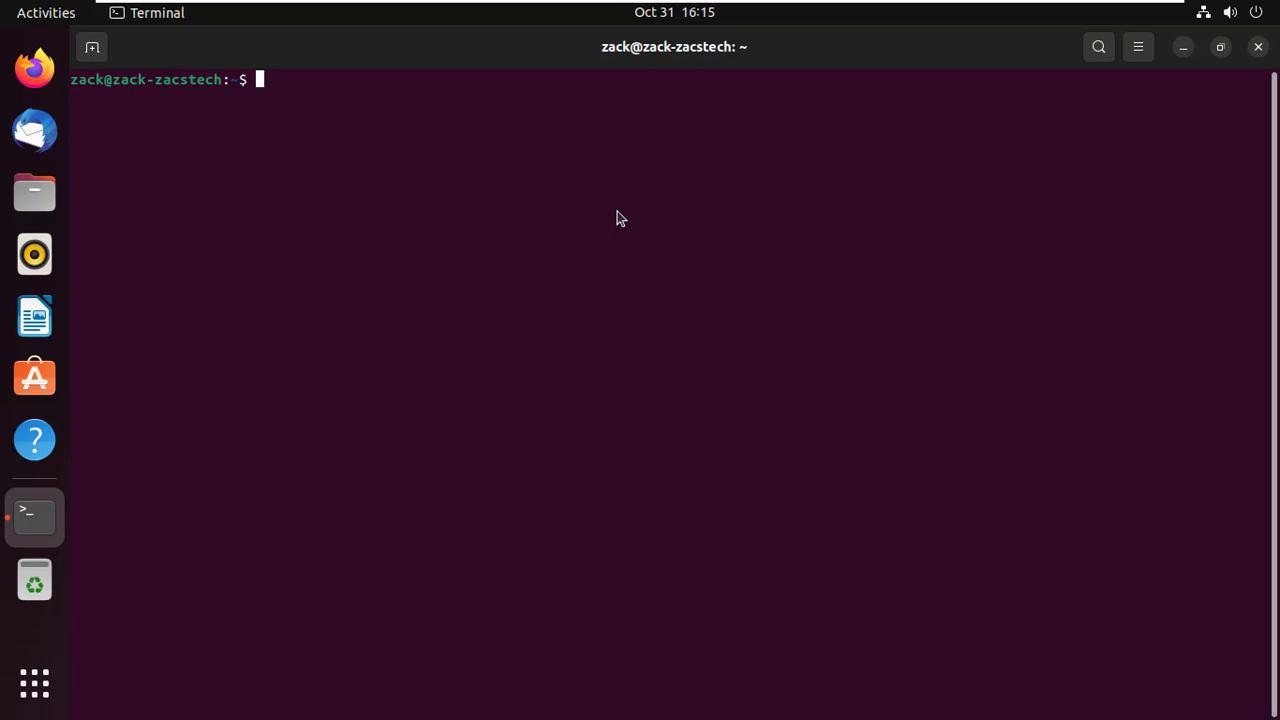
{"action": "type", "text": "sudo apt update"}
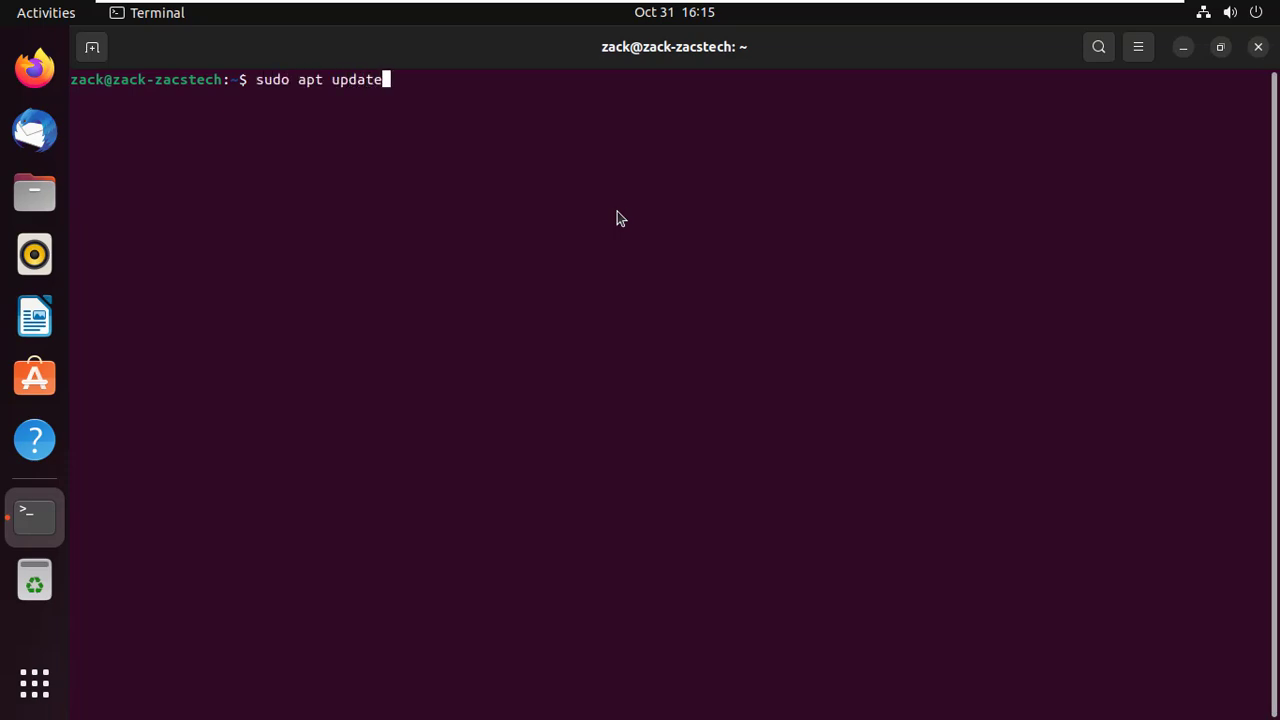
{"action": "key", "text": "Return"}
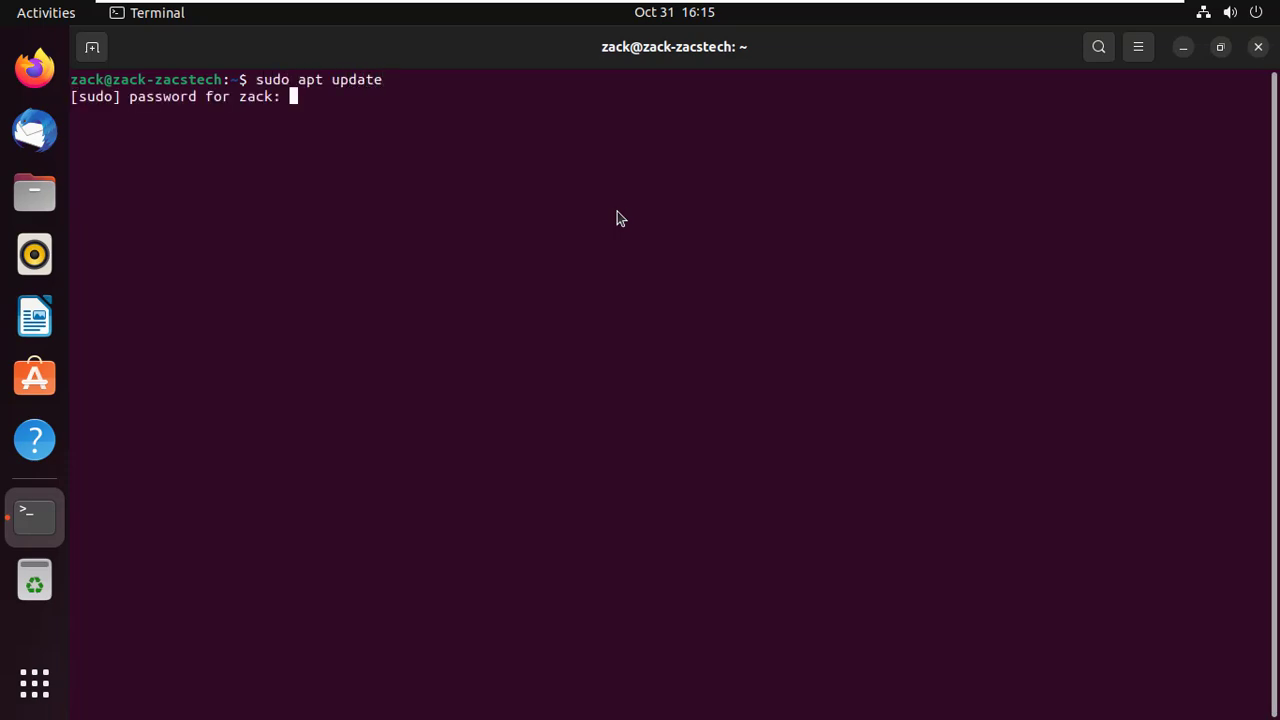
{"action": "key", "text": "Return"}
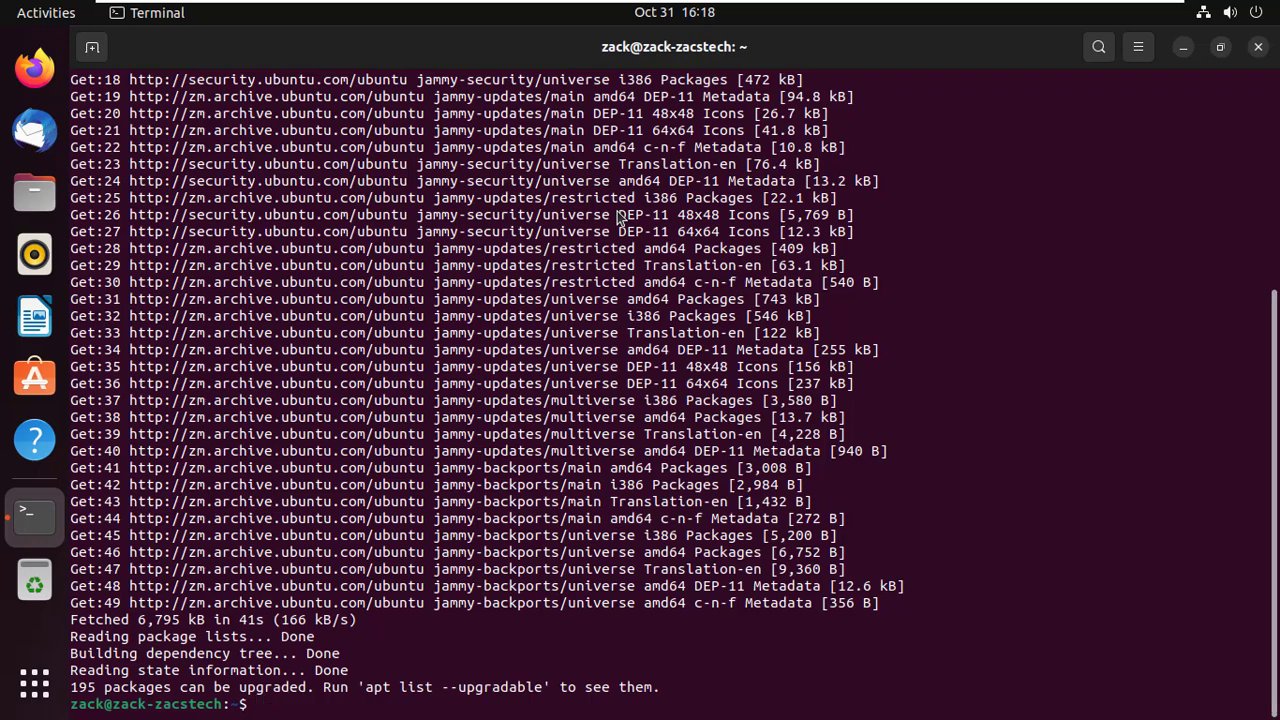
Step: Clear the terminal, then run 'sudo apt upgrade' and confirm with 'y'
{"action": "type", "text": "clear"}
{"action": "key", "text": "Return"}
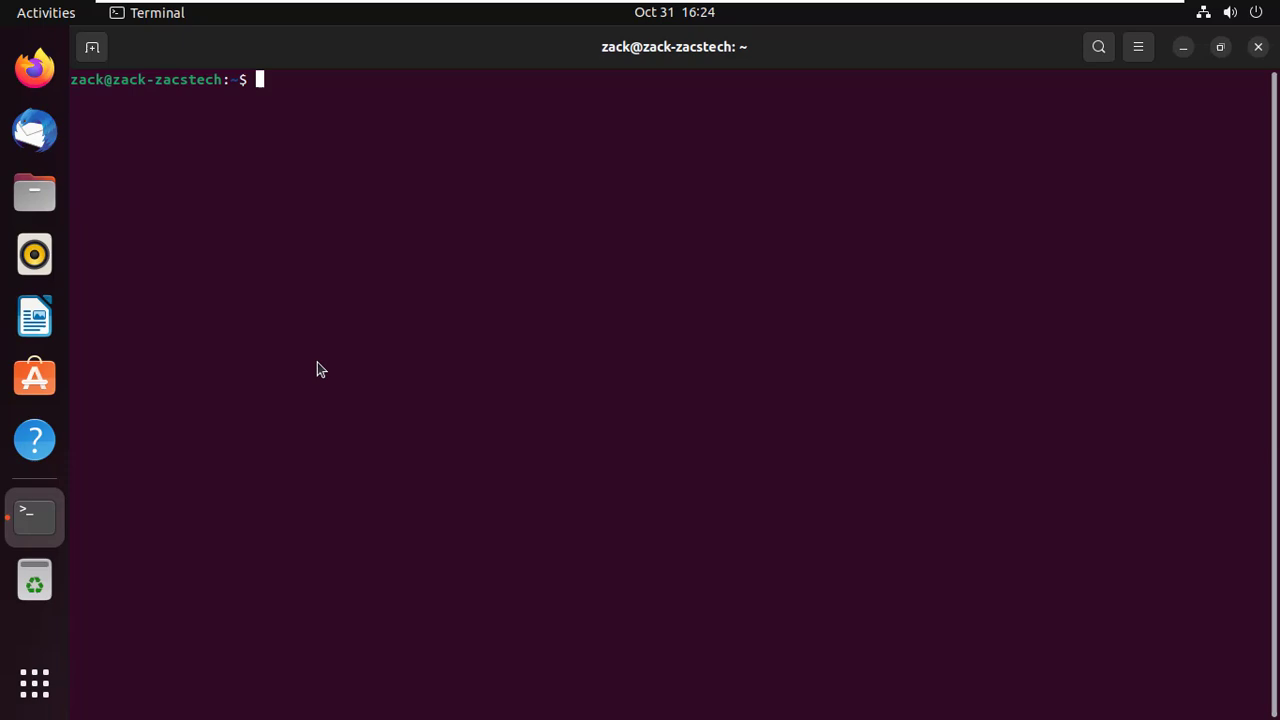
{"action": "type", "text": "sudo apt upg"}
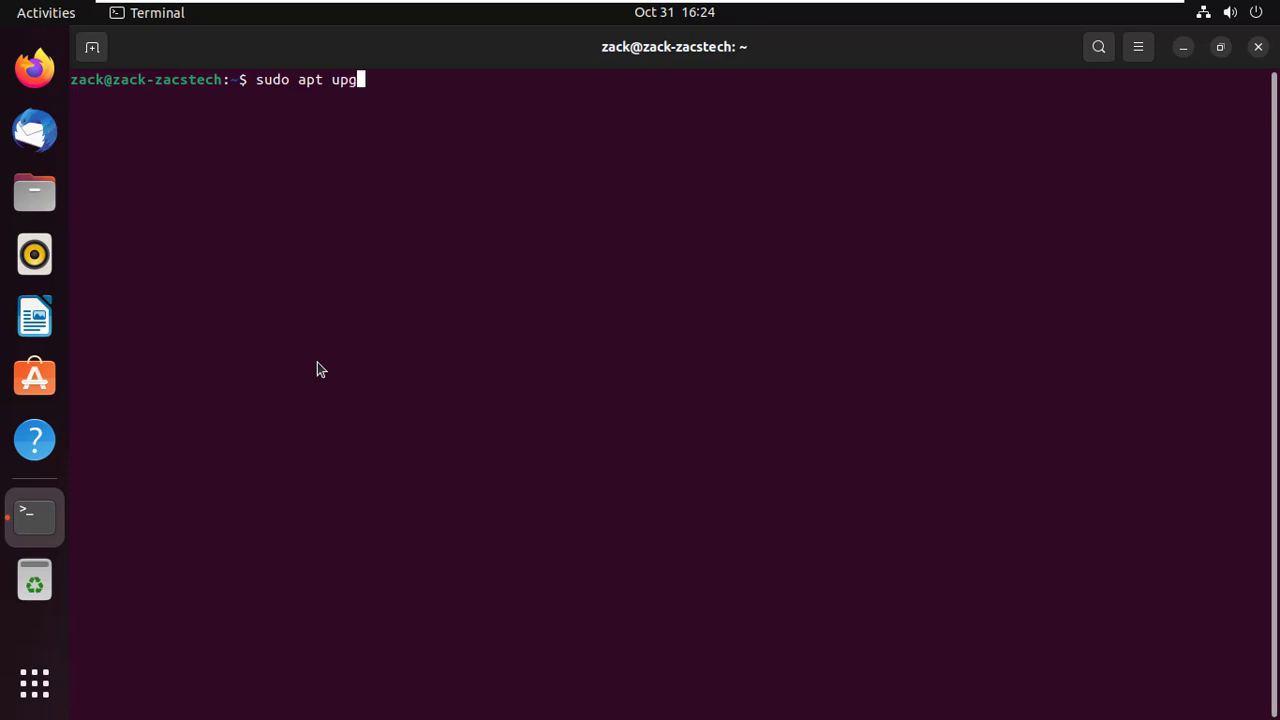
{"action": "type", "text": "rade"}
{"action": "key", "text": "Return"}
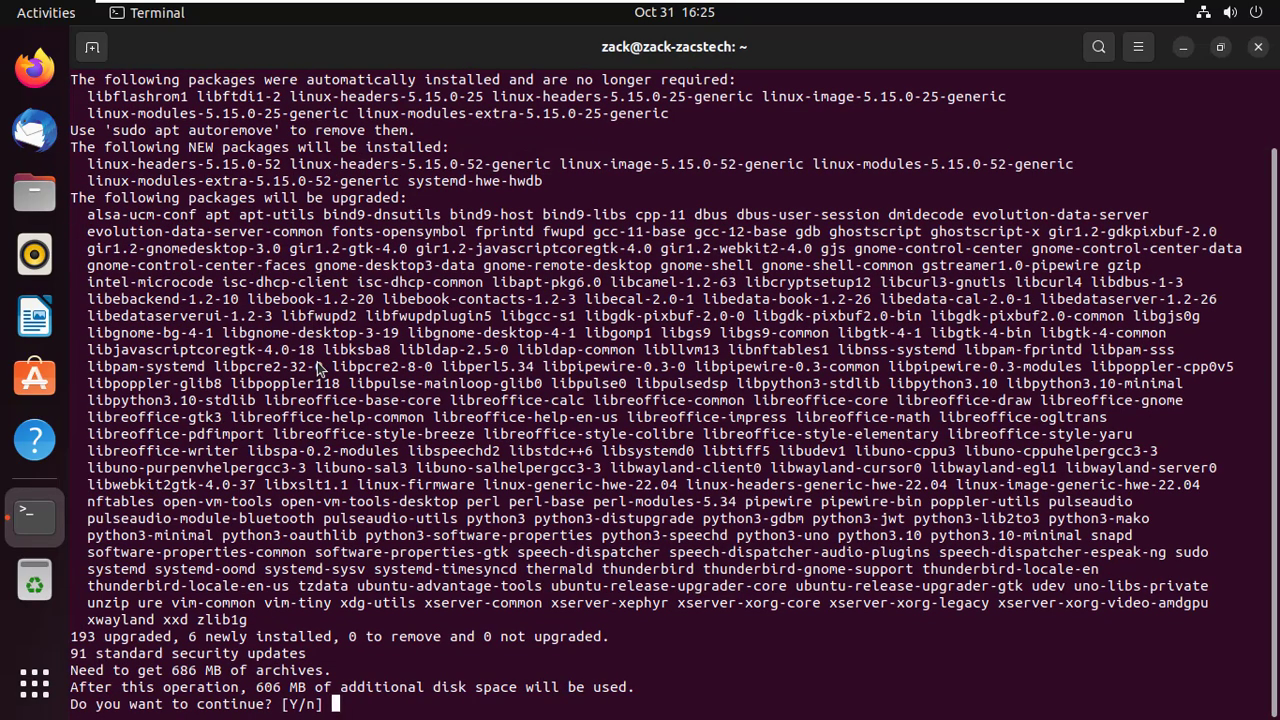
{"action": "type", "text": "y"}
{"action": "key", "text": "Return"}
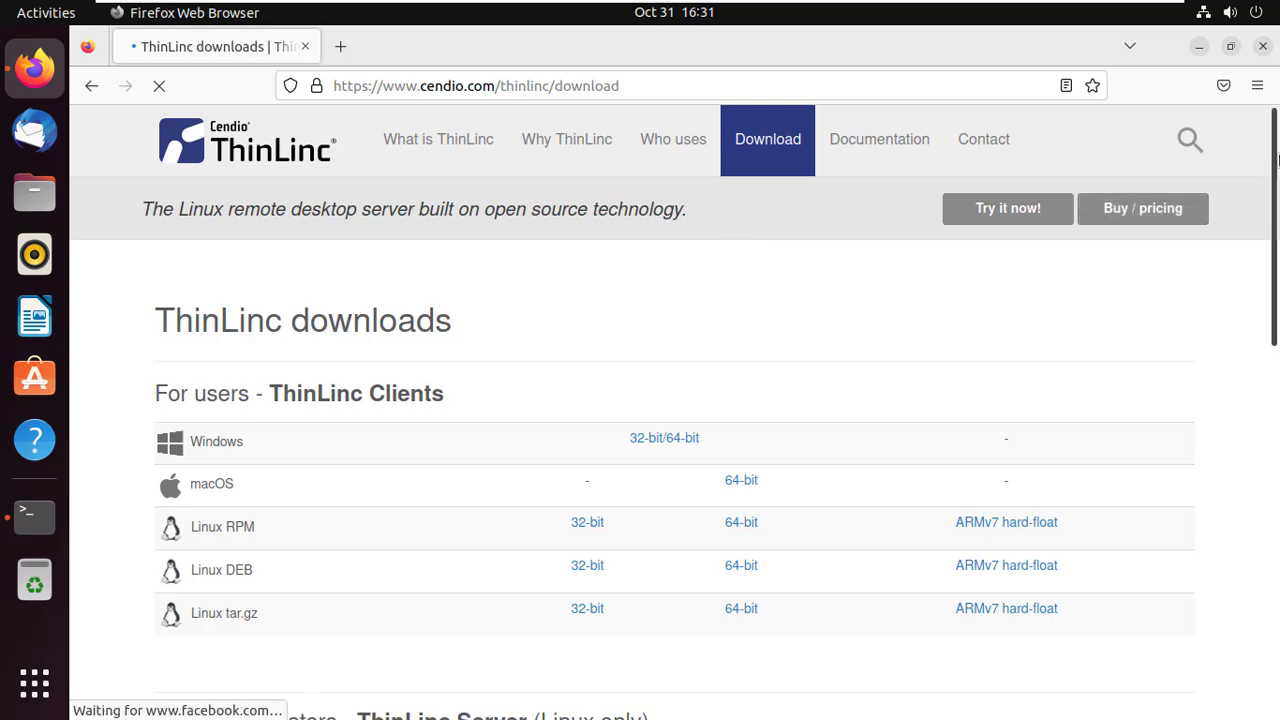
Step: Scroll the ThinLinc downloads page and follow the ThinLinc Server link to its registration form
{"action": "scroll", "coordinate": [1275, 256], "scroll_direction": "down", "scroll_amount": 2}
{"action": "left_click_drag", "start_coordinate": [1275, 258], "coordinate": [1273, 376]}
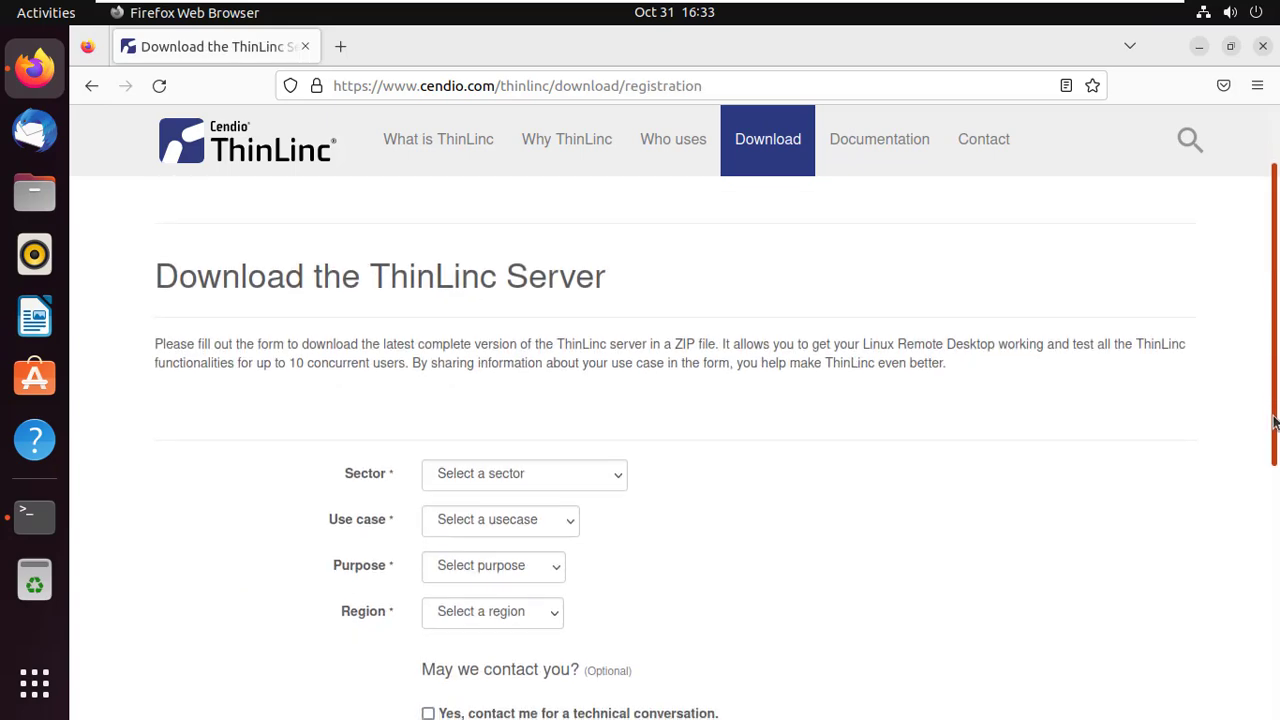
{"action": "left_click_drag", "start_coordinate": [1275, 422], "coordinate": [1268, 486]}
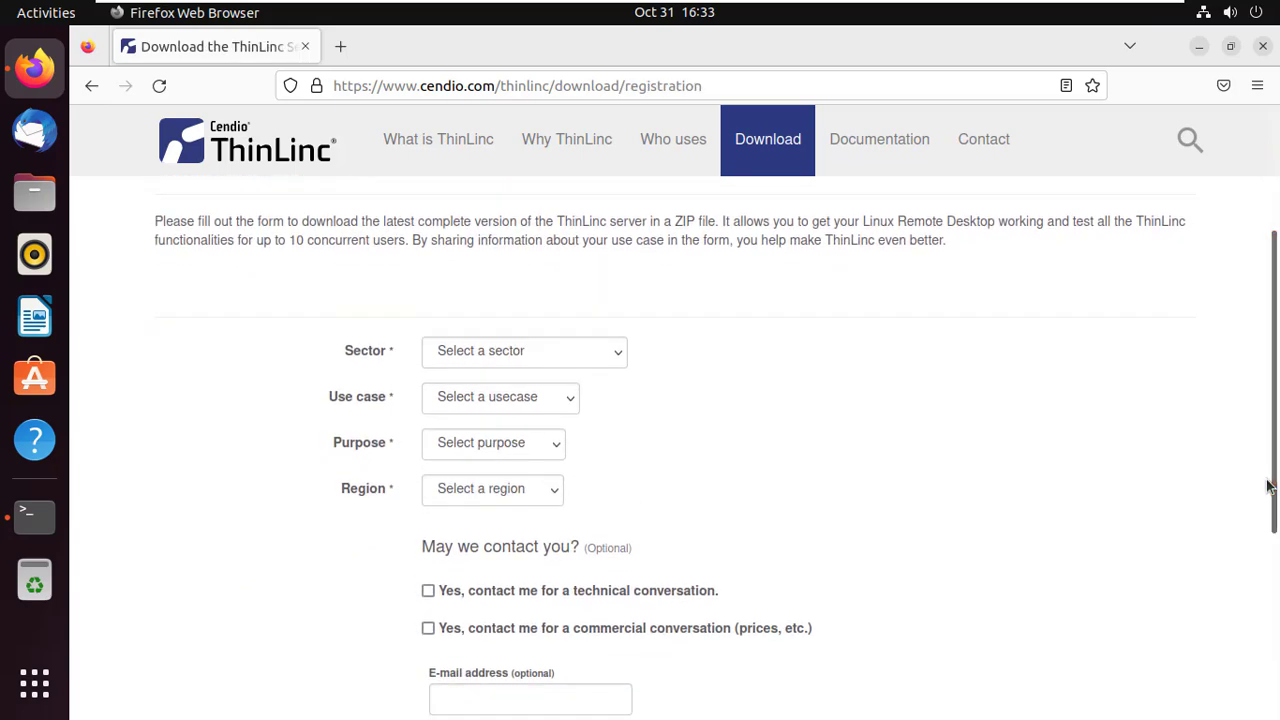
Step: Pick Personal, Multi user system, Test / Evaluation and Africa, then download tl-4.14.0-server.zip
{"action": "left_click", "coordinate": [617, 350]}
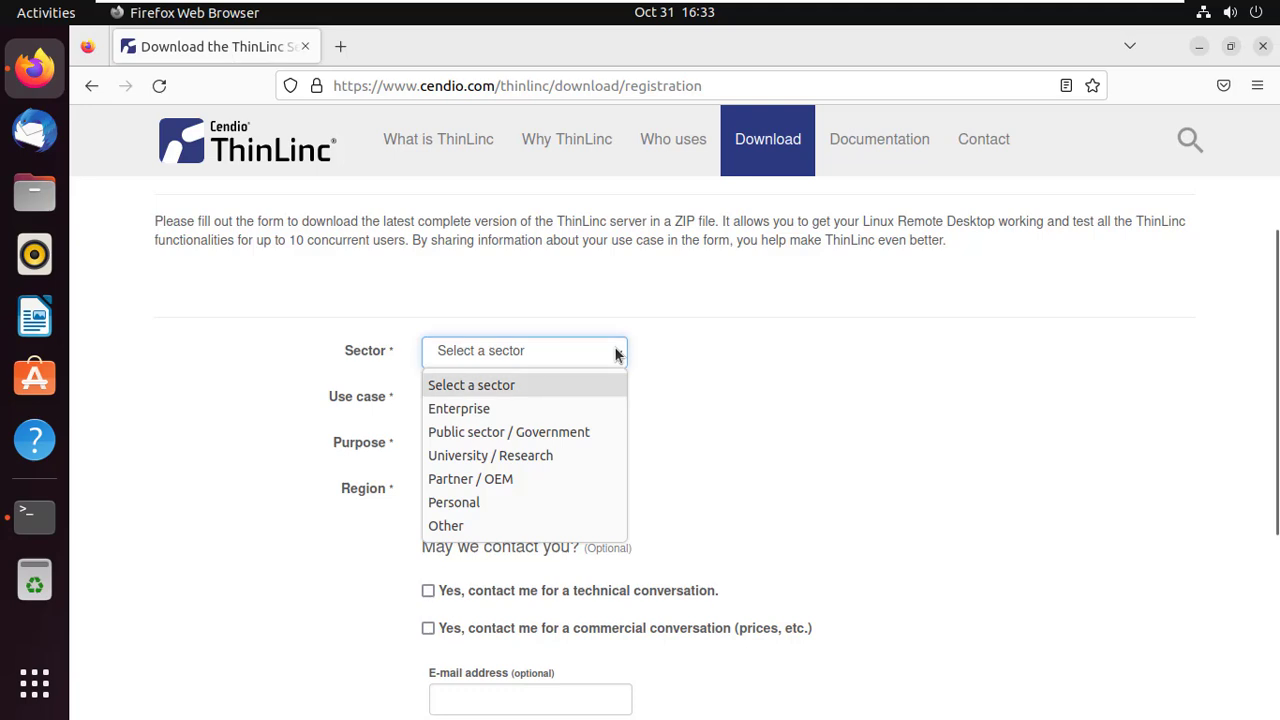
{"action": "left_click", "coordinate": [543, 501]}
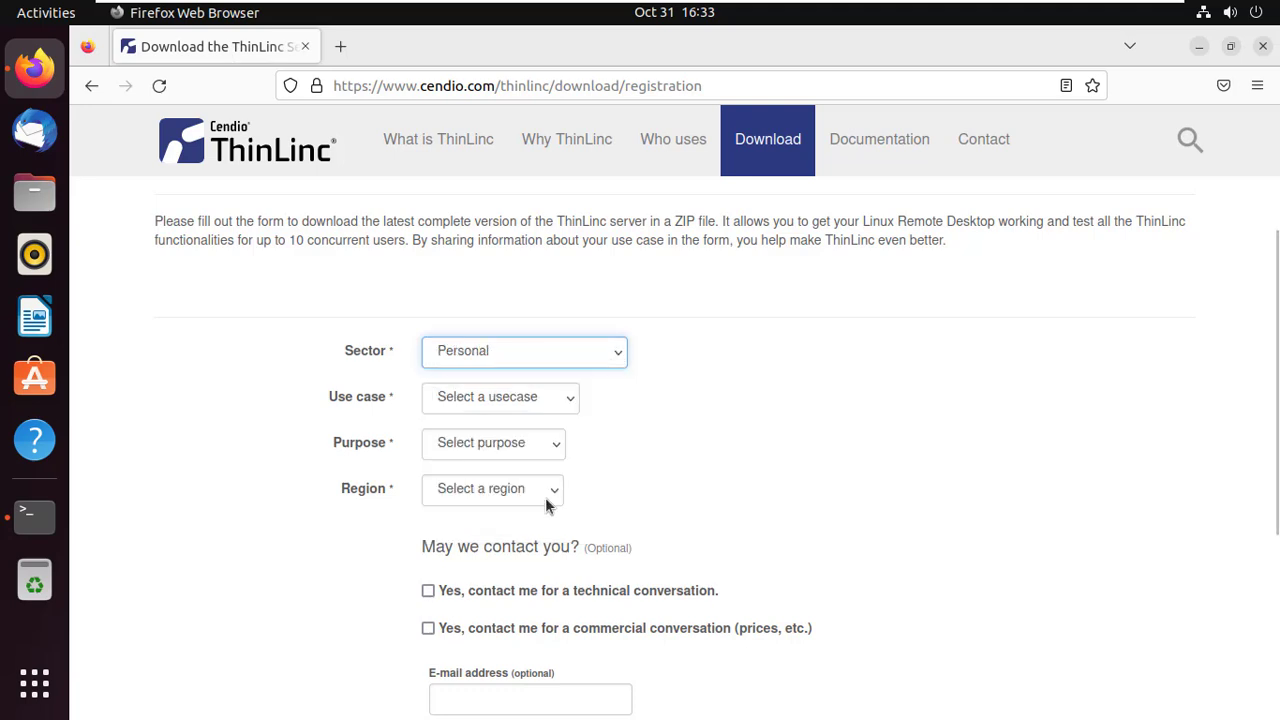
{"action": "left_click", "coordinate": [569, 408]}
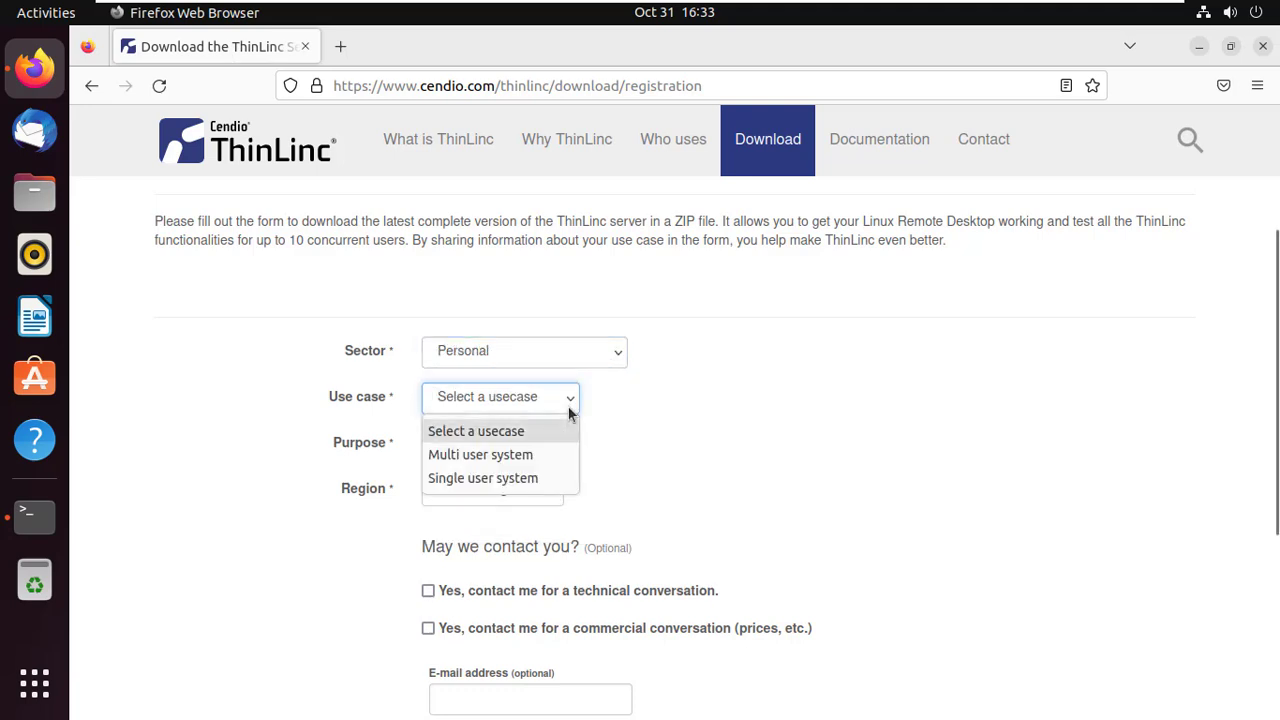
{"action": "left_click", "coordinate": [547, 456]}
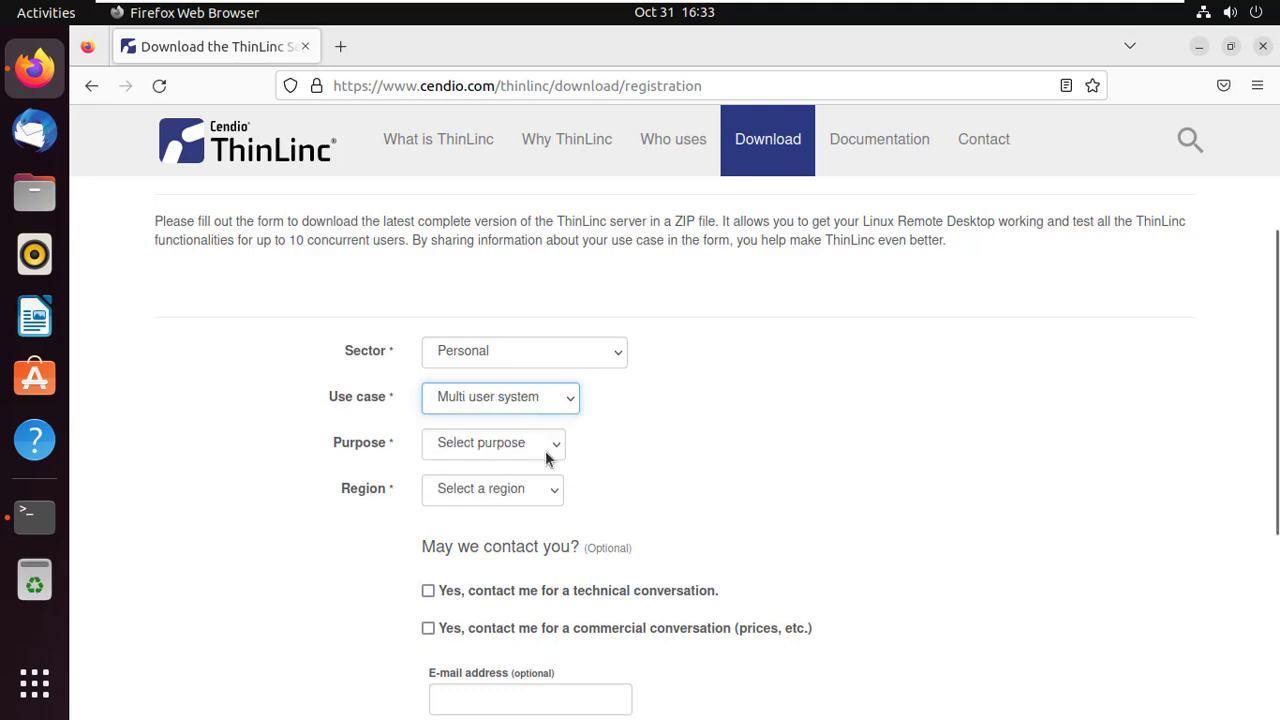
{"action": "left_click", "coordinate": [553, 451]}
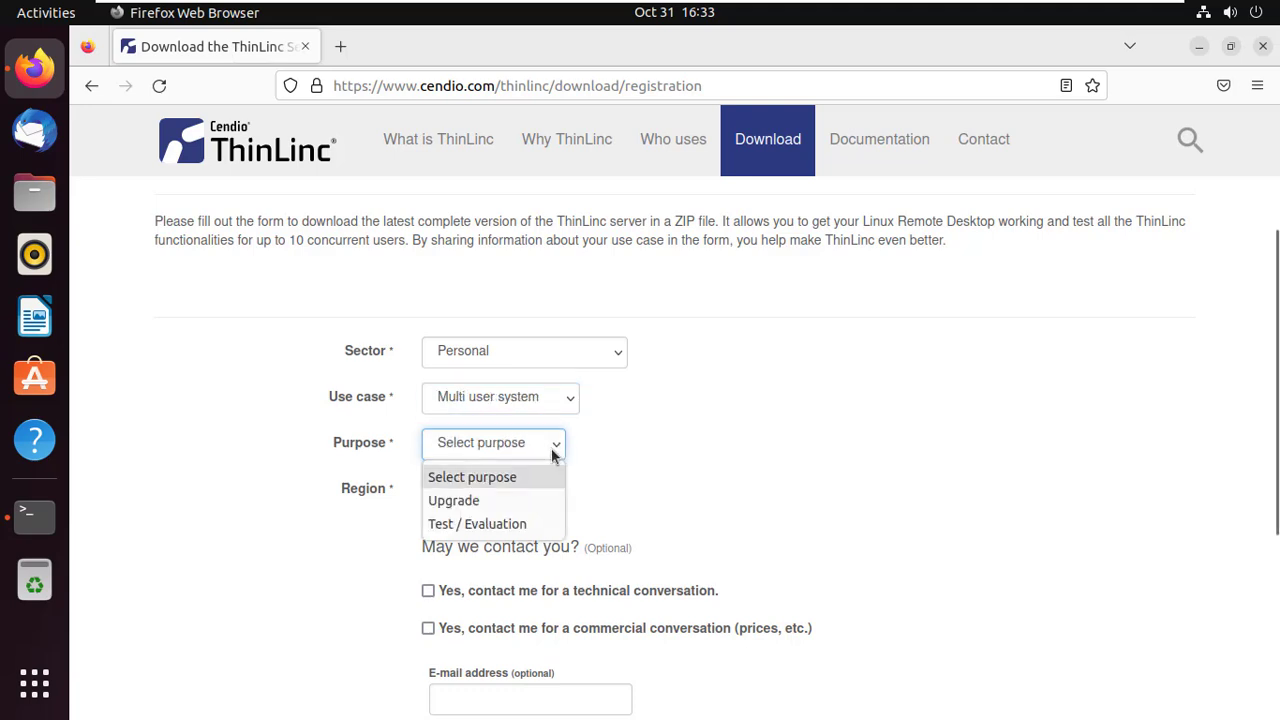
{"action": "left_click", "coordinate": [530, 522]}
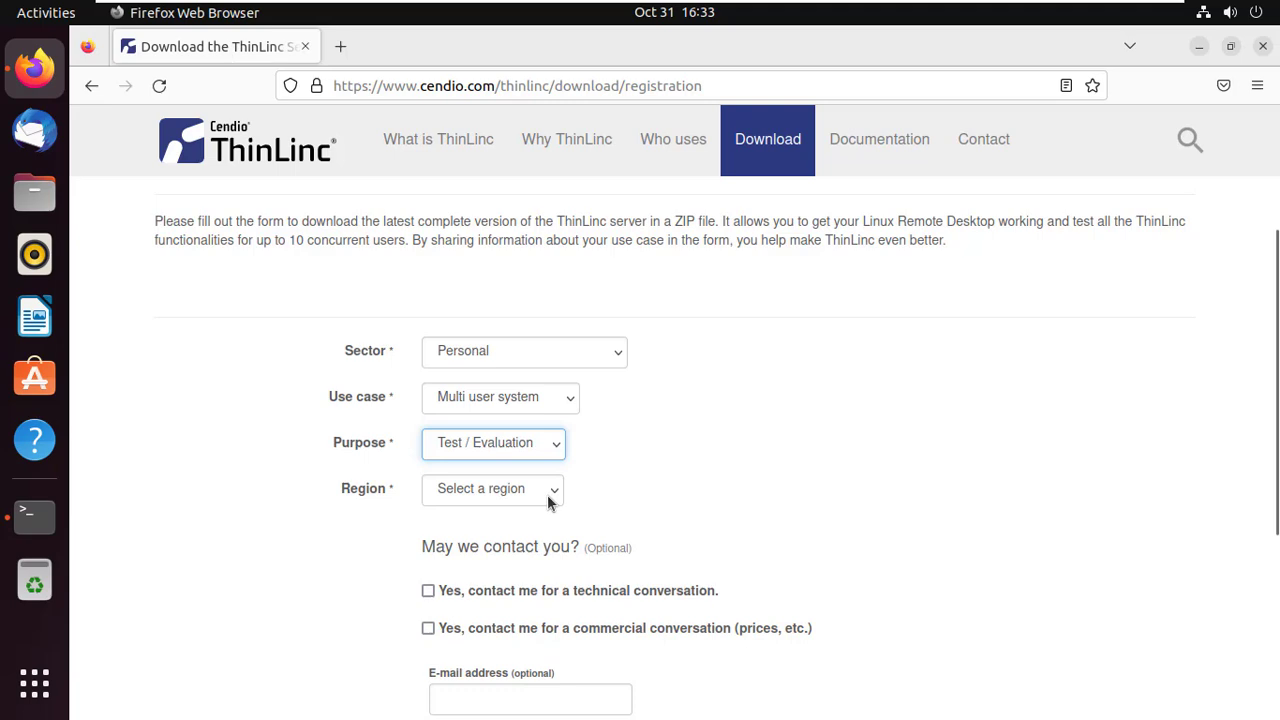
{"action": "left_click", "coordinate": [548, 503]}
{"action": "left_click", "coordinate": [552, 460]}
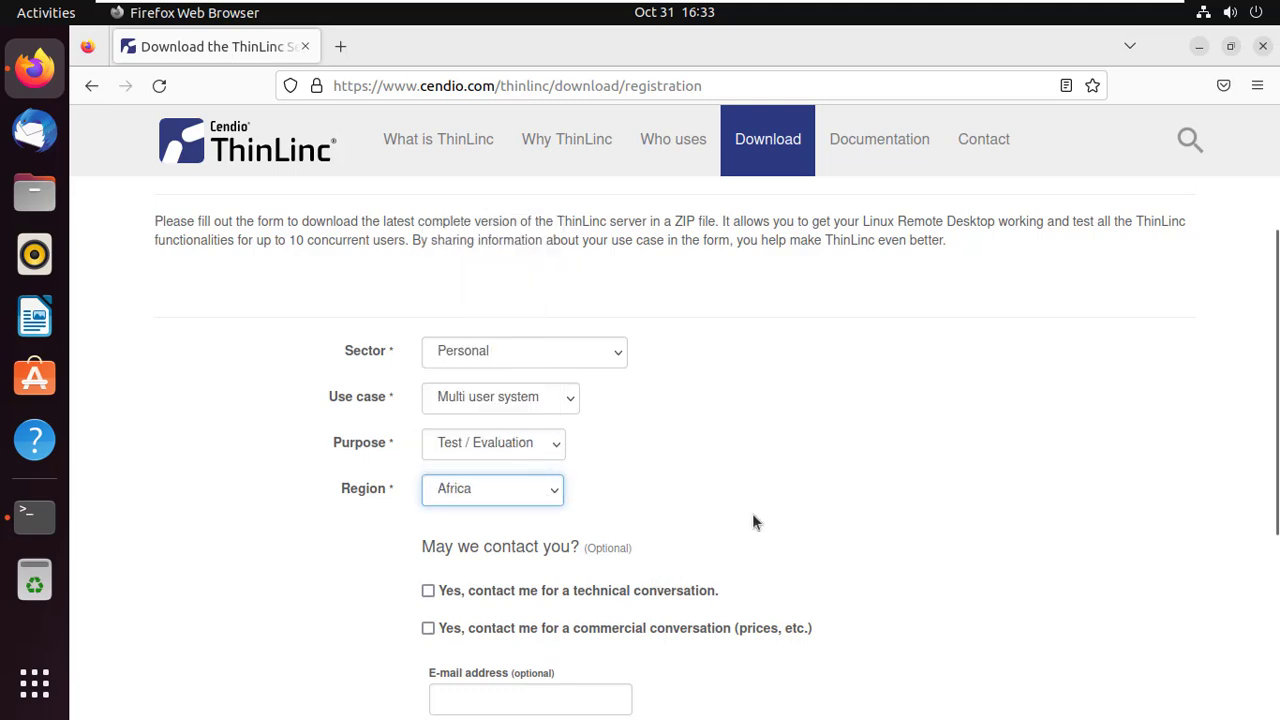
{"action": "scroll", "coordinate": [1276, 314], "scroll_direction": "down", "scroll_amount": 2}
{"action": "scroll", "coordinate": [1276, 348], "scroll_direction": "down", "scroll_amount": 3}
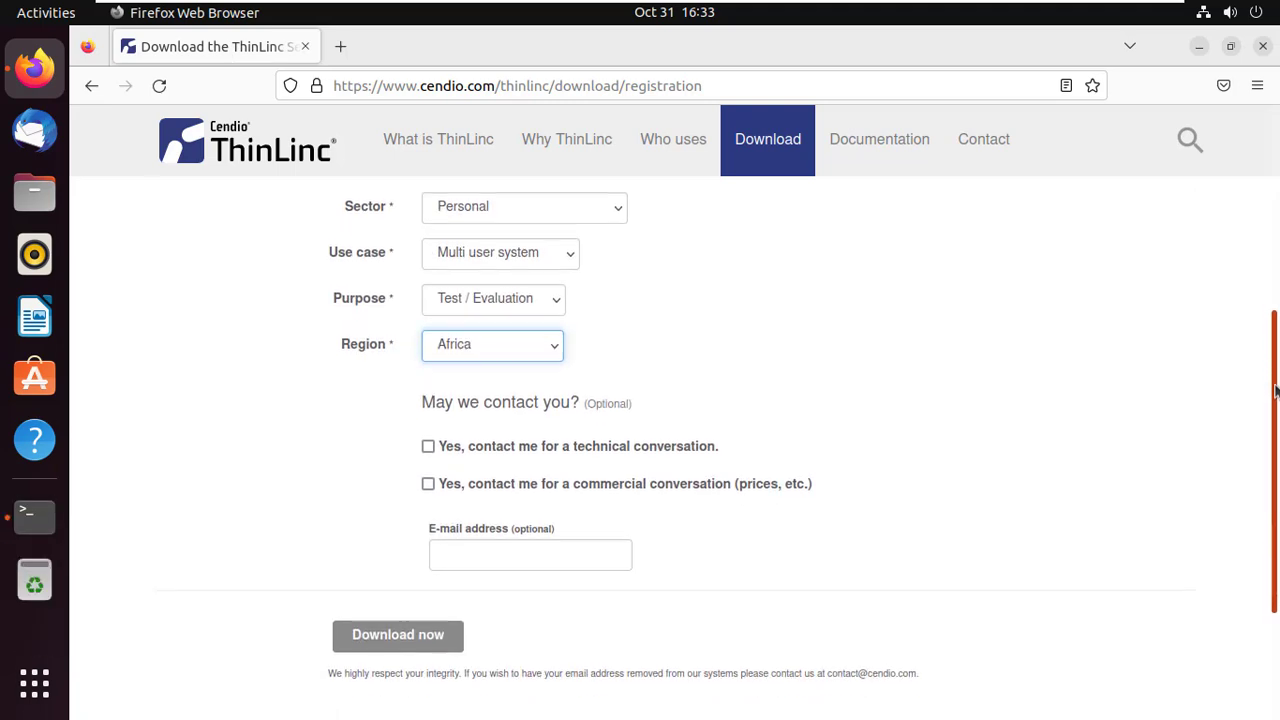
{"action": "left_click", "coordinate": [435, 580]}
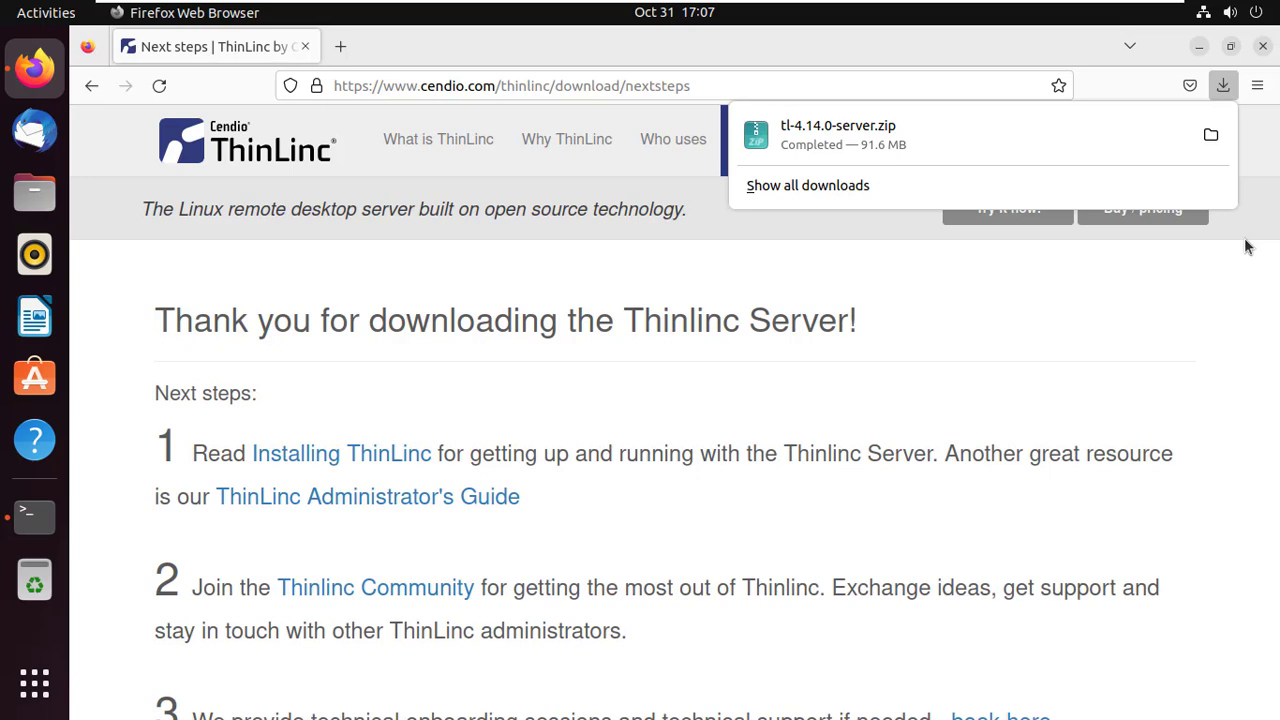
Step: Extract tl-4.14.0-server.zip in Downloads and open the tl-4.14.0-server folder
{"action": "left_click", "coordinate": [1210, 134]}
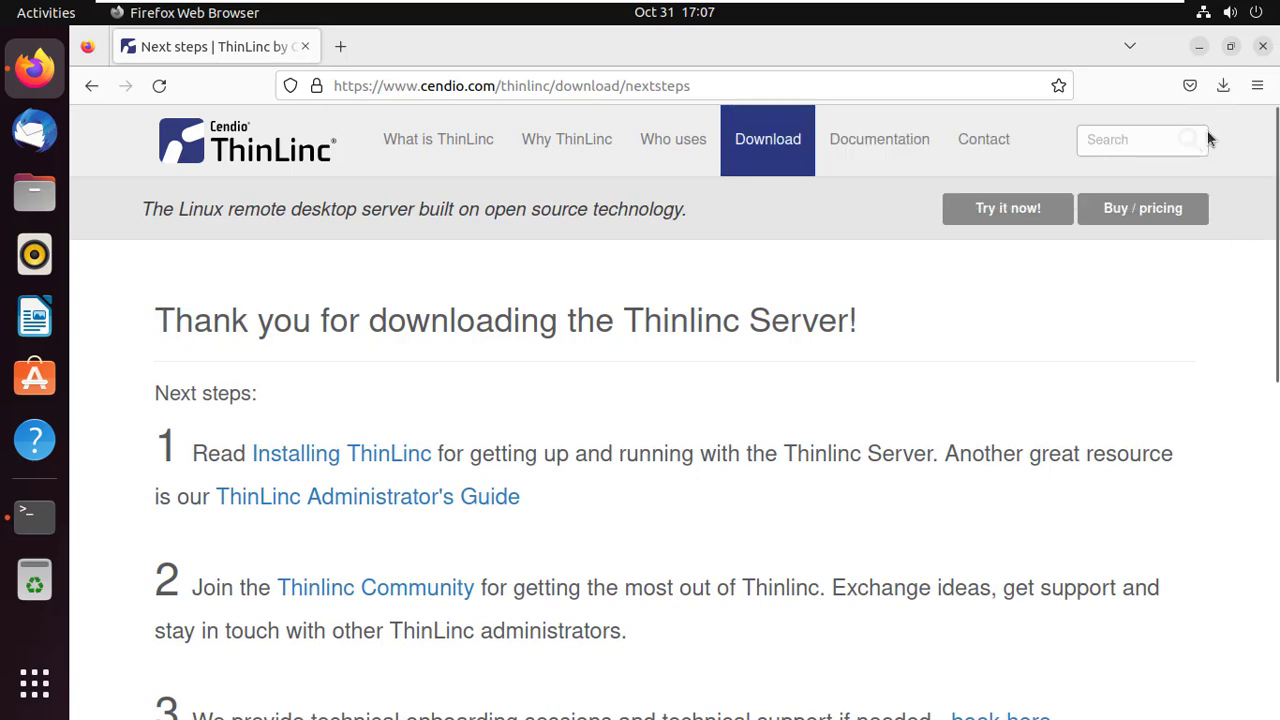
{"action": "right_click", "coordinate": [341, 143]}
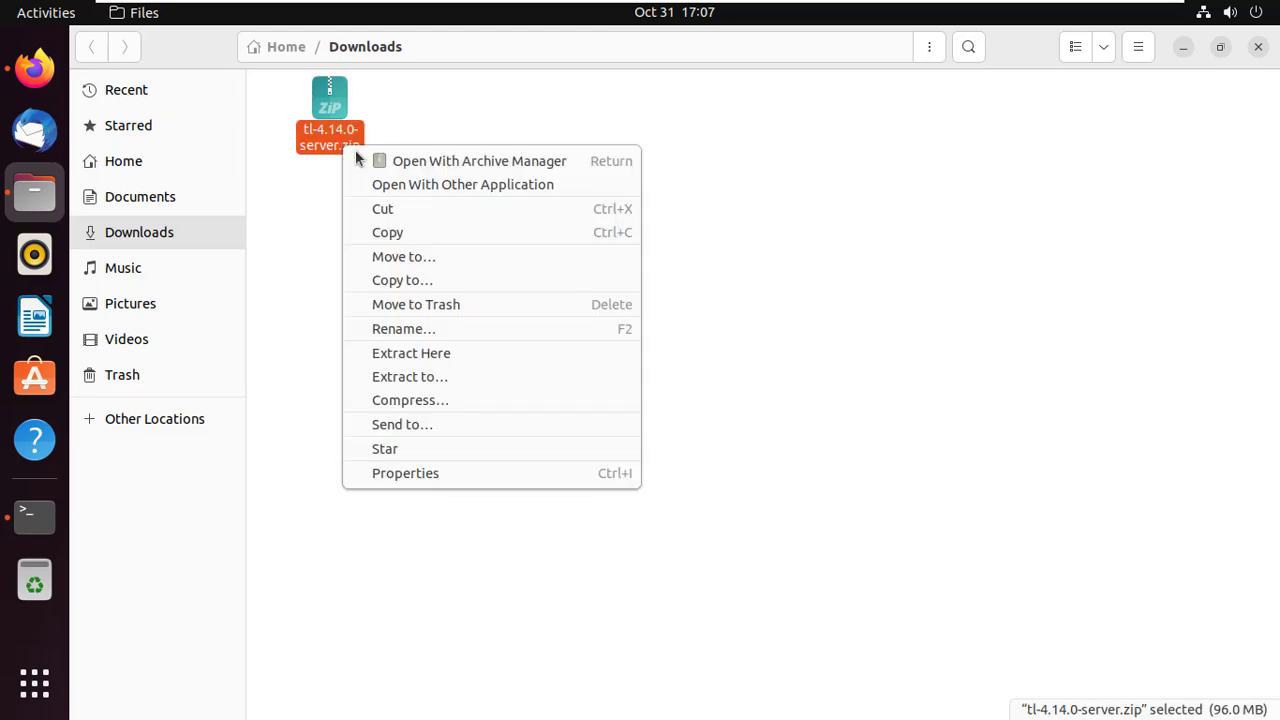
{"action": "left_click", "coordinate": [437, 352]}
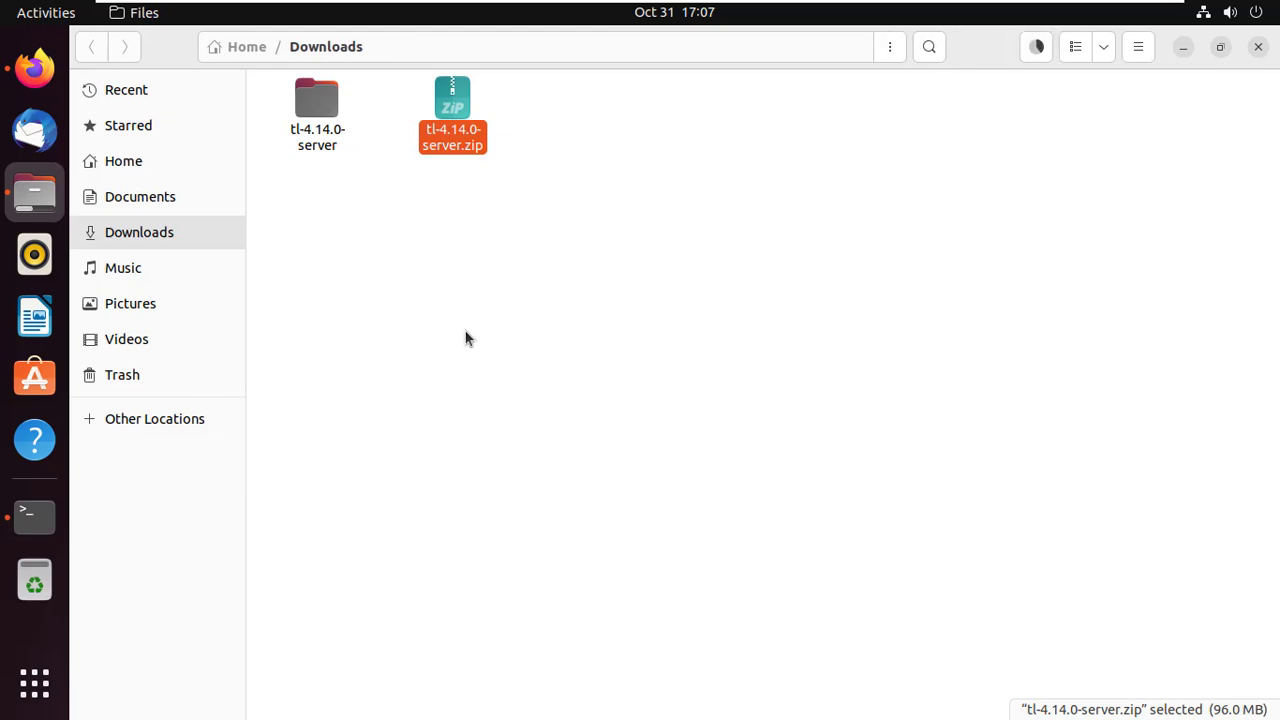
{"action": "left_click", "coordinate": [409, 255]}
{"action": "double_click", "coordinate": [331, 137]}
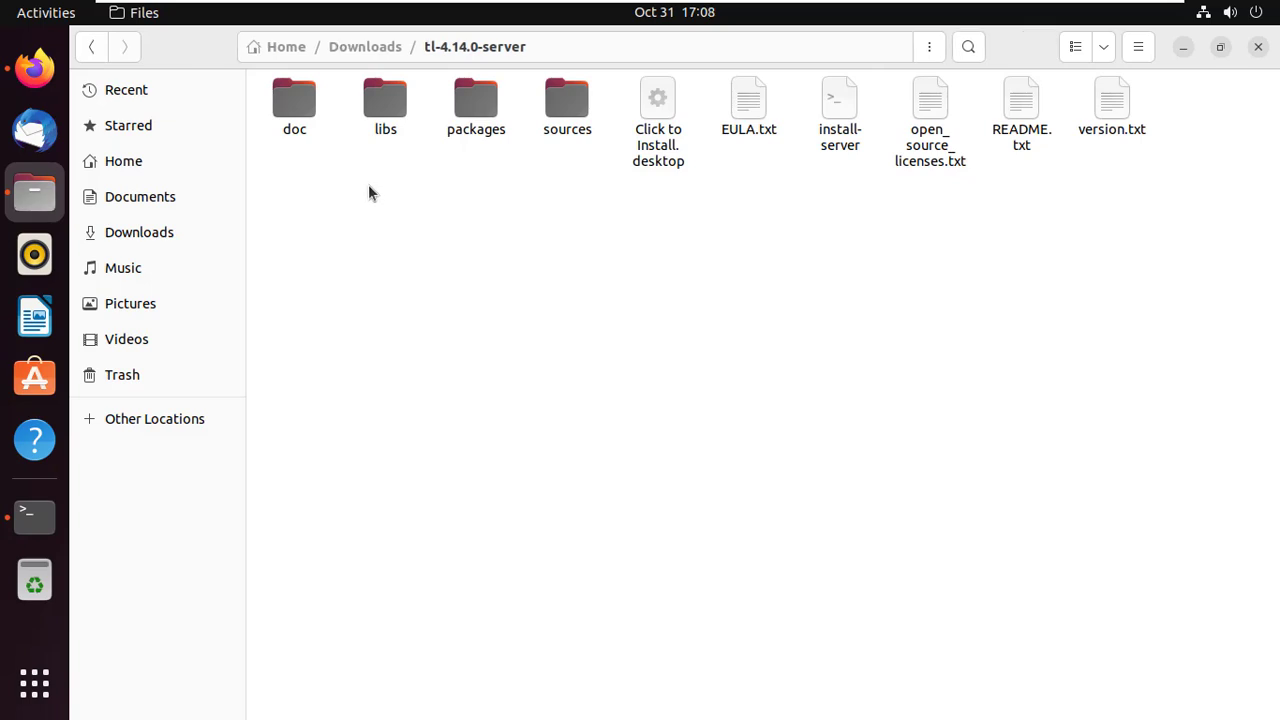
Step: Open a terminal in the tl-4.14.0-server folder and run 'sudo ./install-server' with the sudo password
{"action": "right_click", "coordinate": [469, 249]}
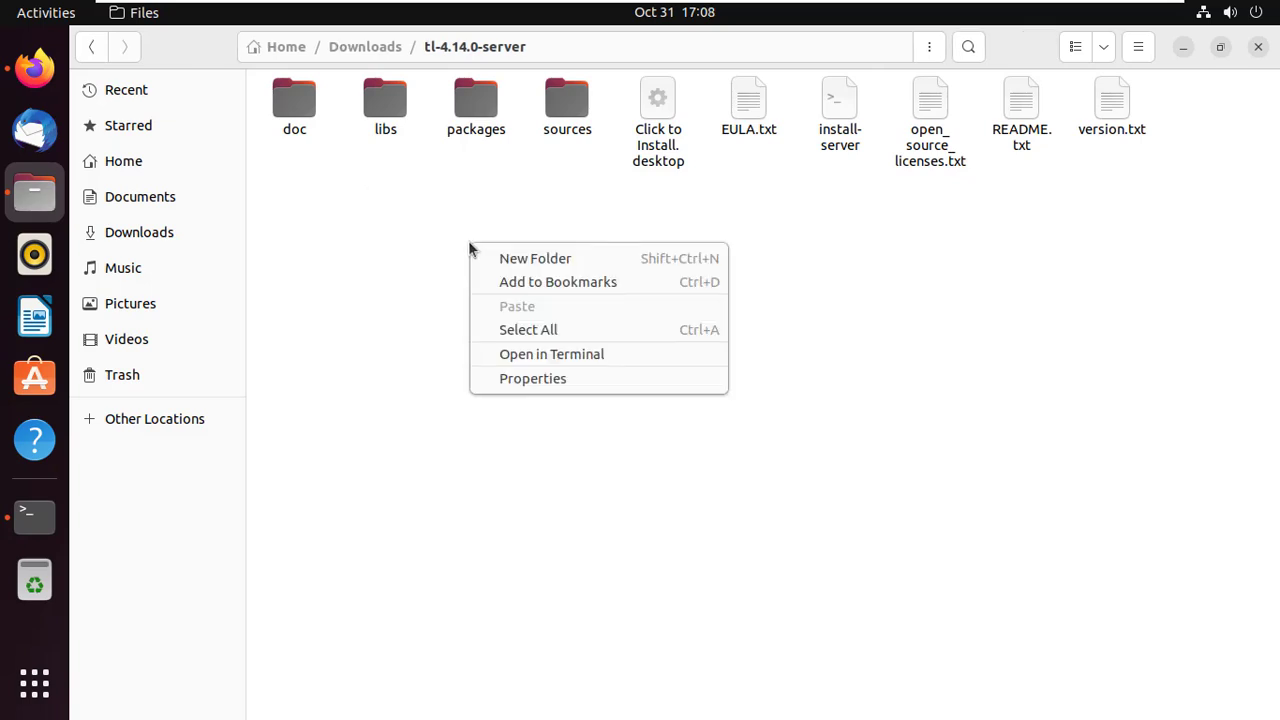
{"action": "left_click", "coordinate": [543, 354]}
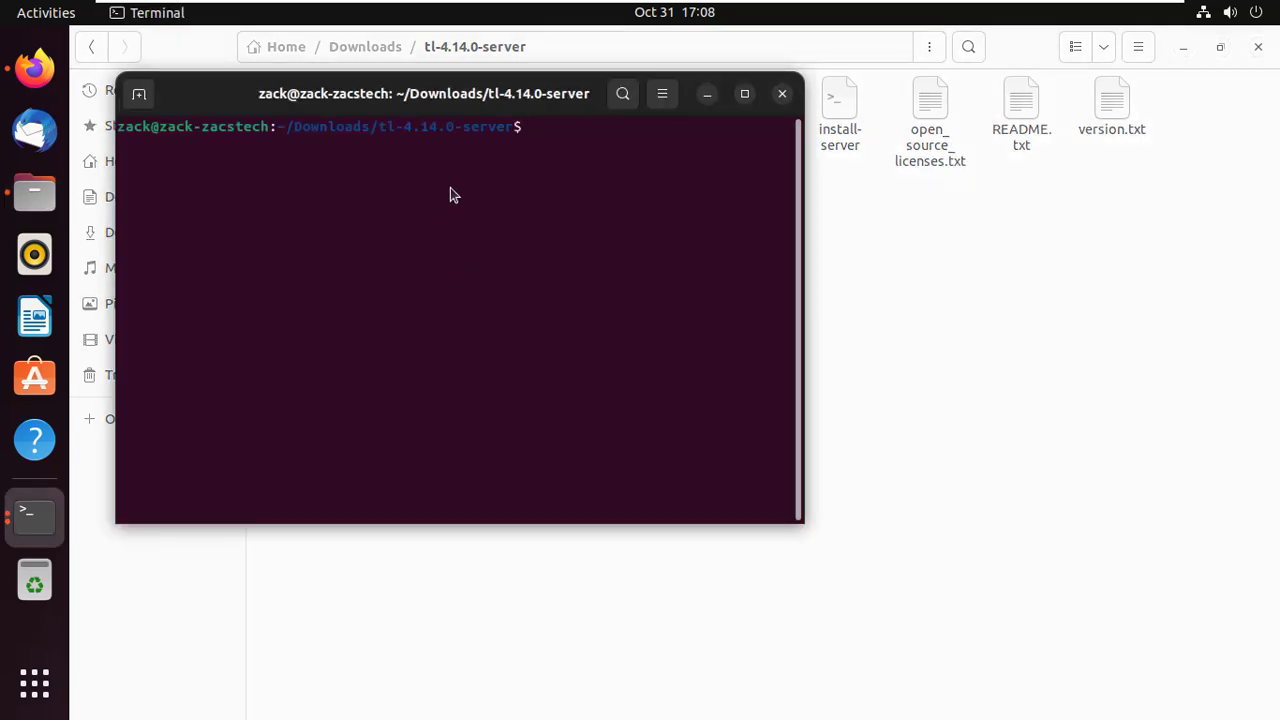
{"action": "right_click", "coordinate": [449, 176]}
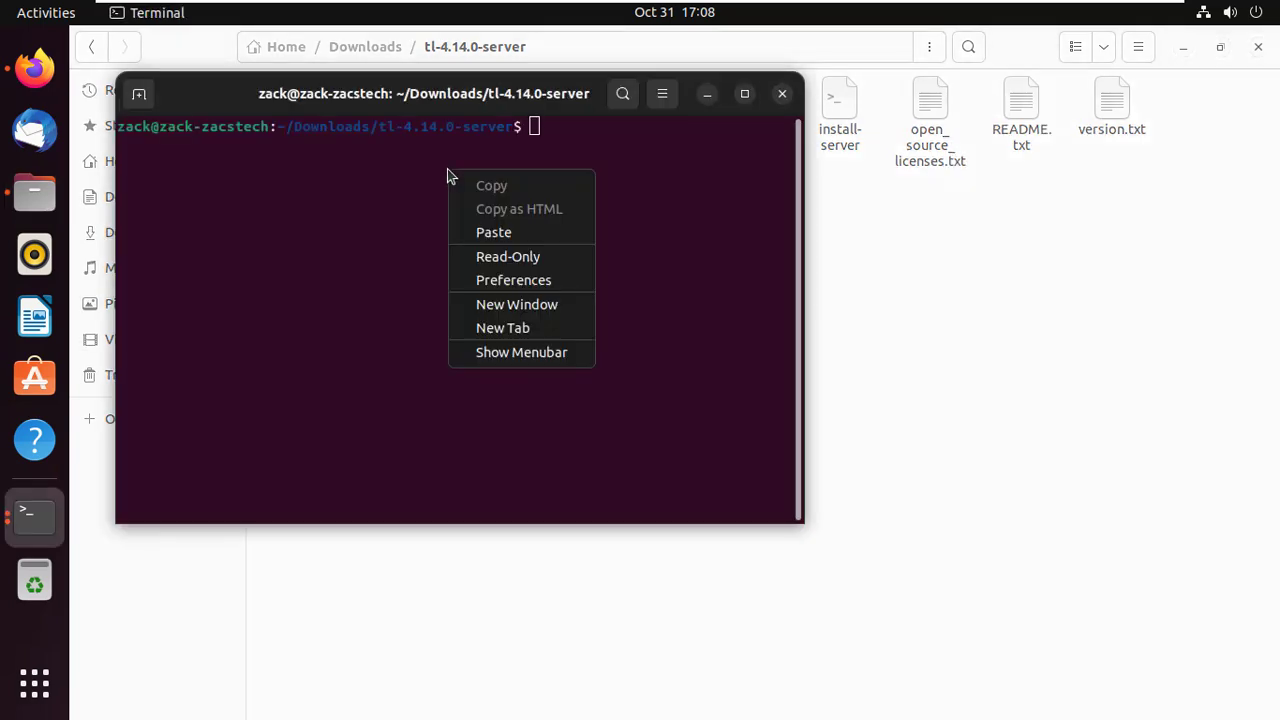
{"action": "left_click", "coordinate": [495, 228]}
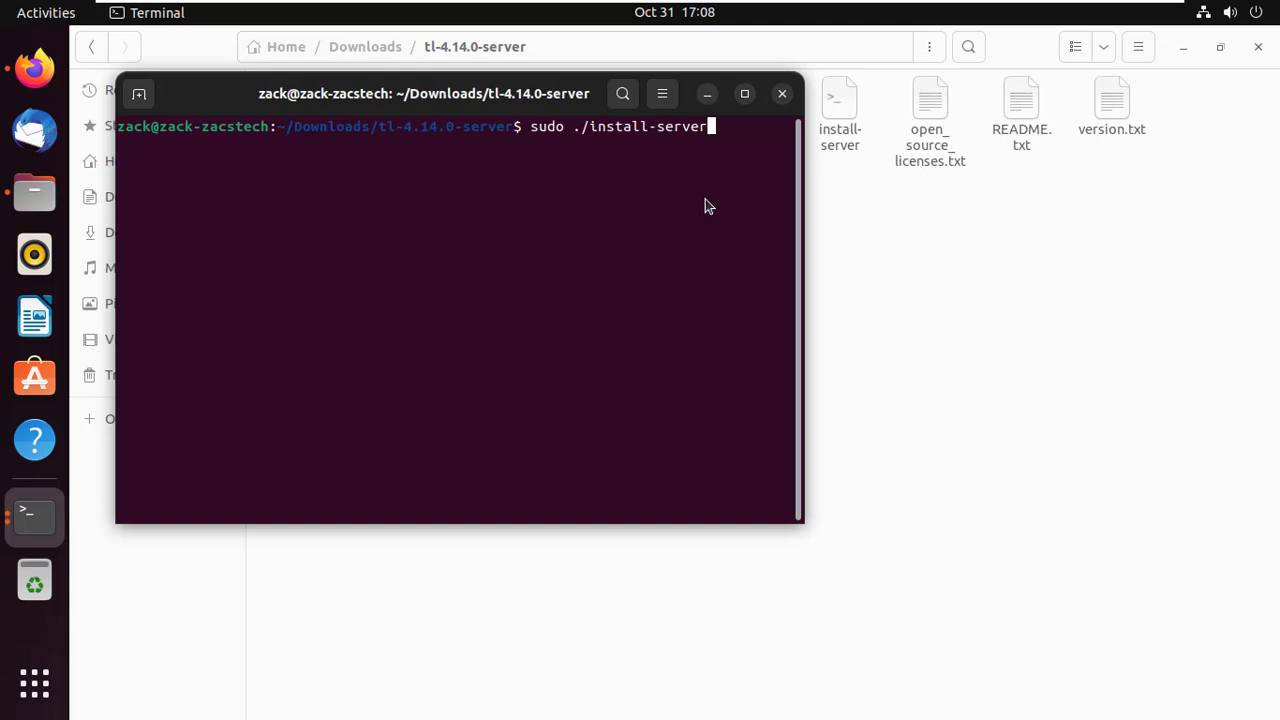
{"action": "key", "text": "Return"}
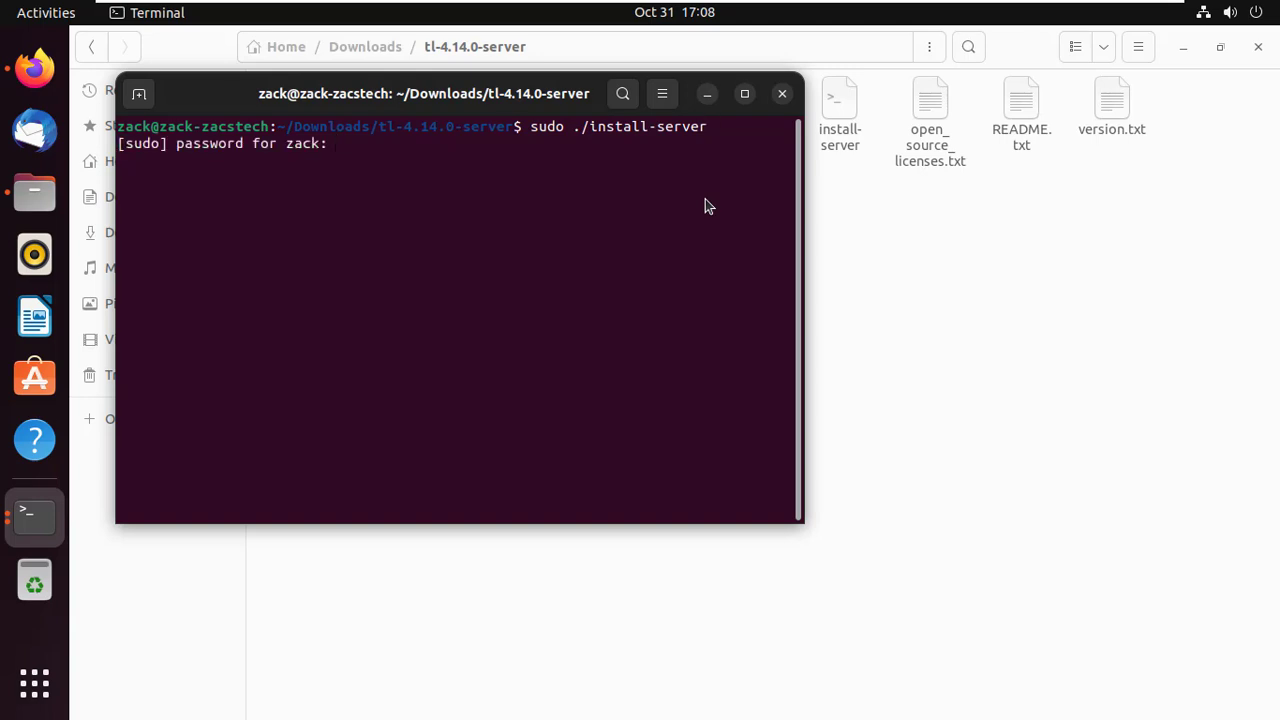
{"action": "key", "text": "Return"}
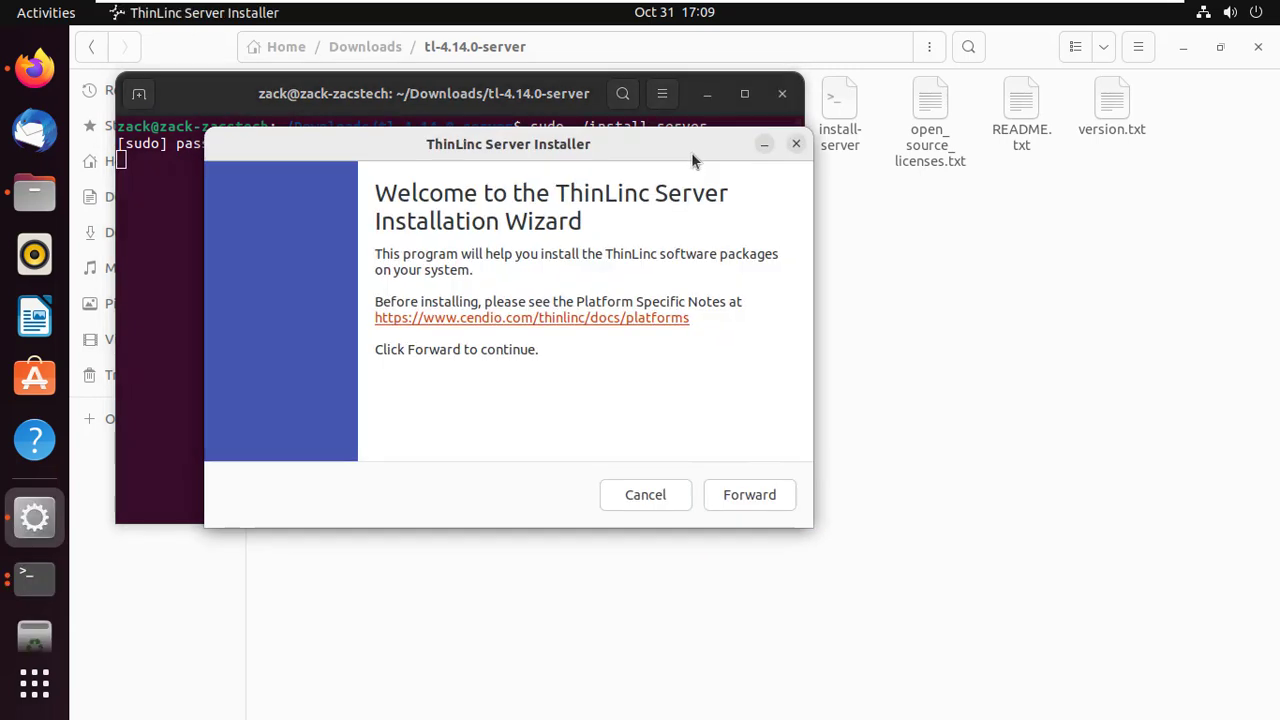
Step: Move the installer aside, install all listed ThinLinc packages, and finish with 'Run ThinLinc Setup now' checked
{"action": "left_click_drag", "start_coordinate": [691, 152], "coordinate": [807, 201]}
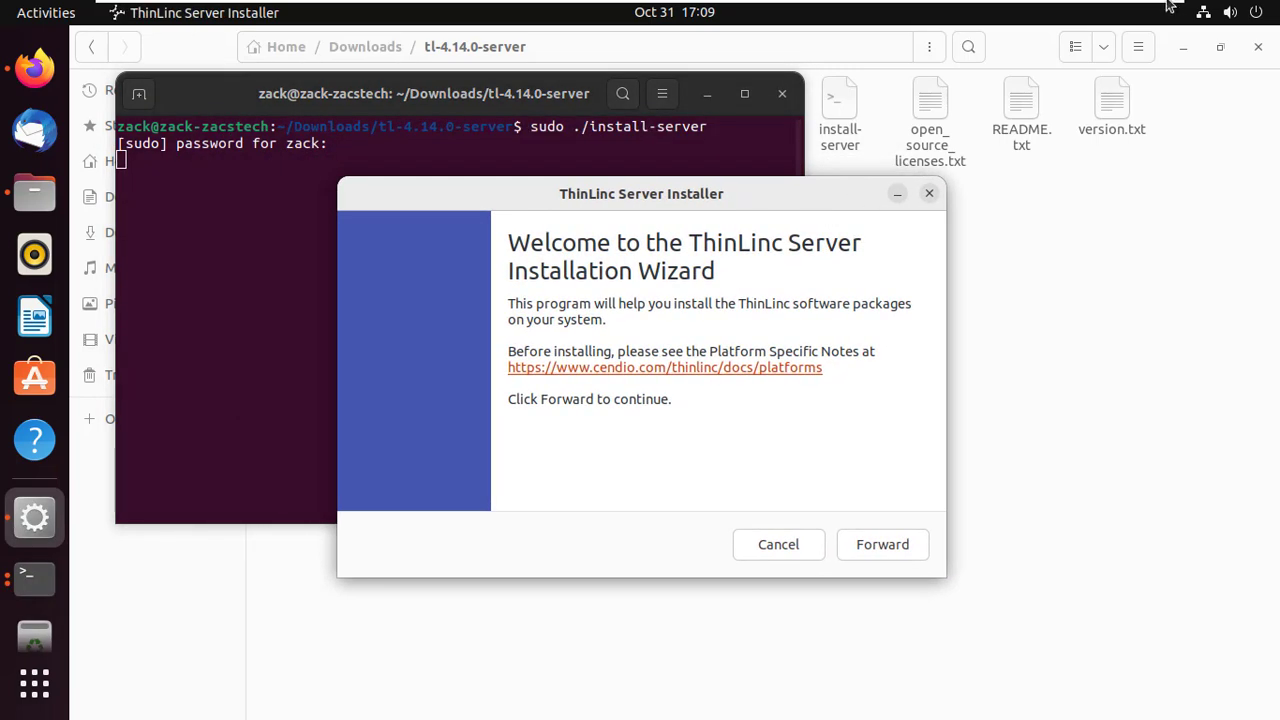
{"action": "left_click", "coordinate": [872, 550]}
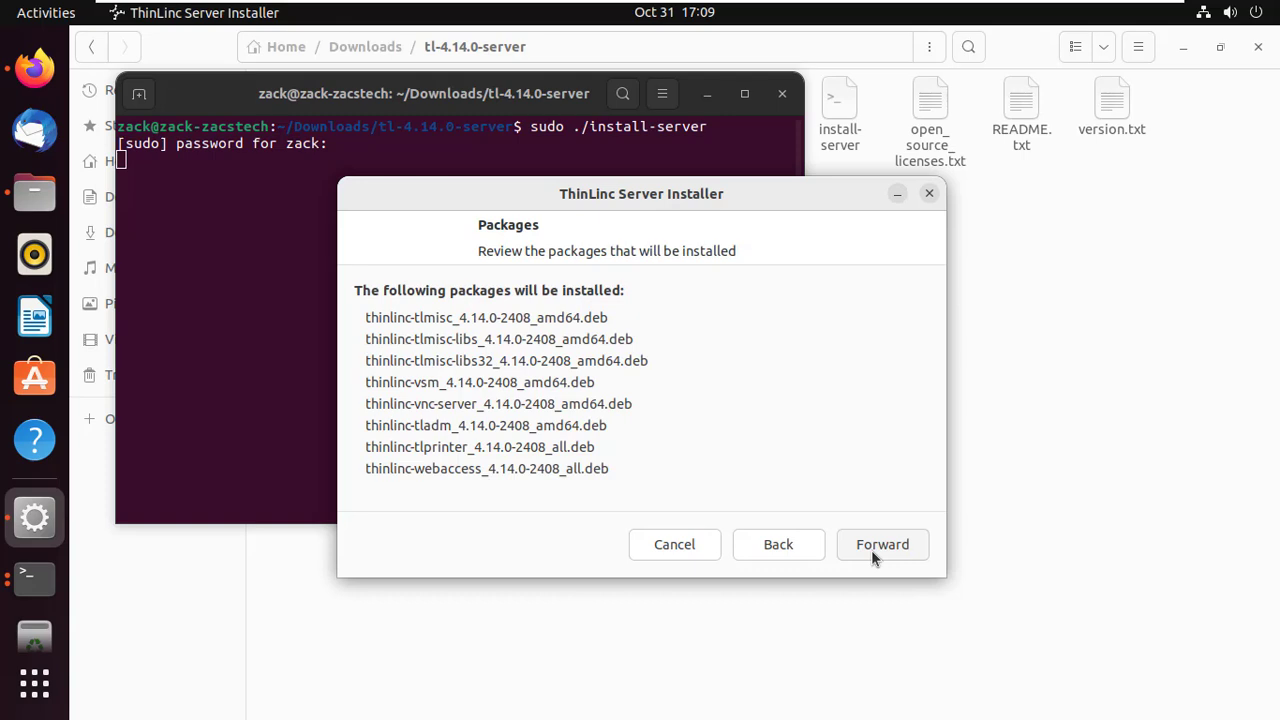
{"action": "left_click", "coordinate": [871, 550]}
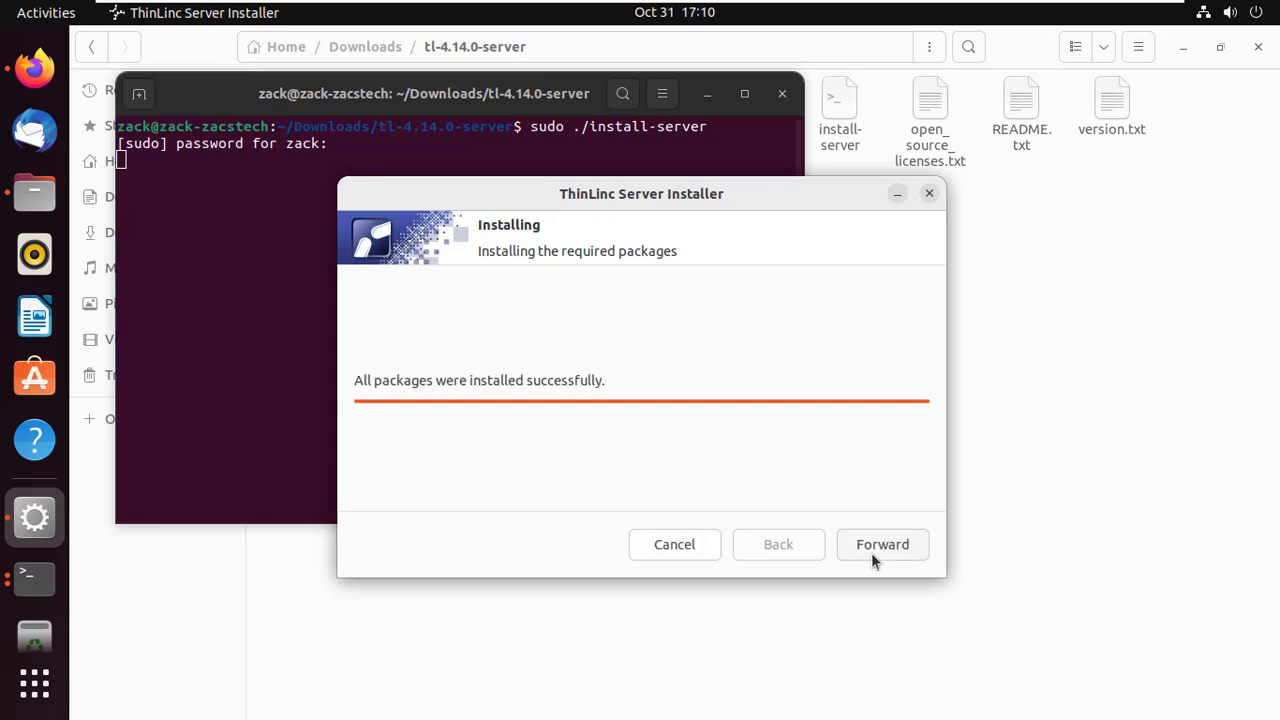
{"action": "left_click", "coordinate": [871, 553]}
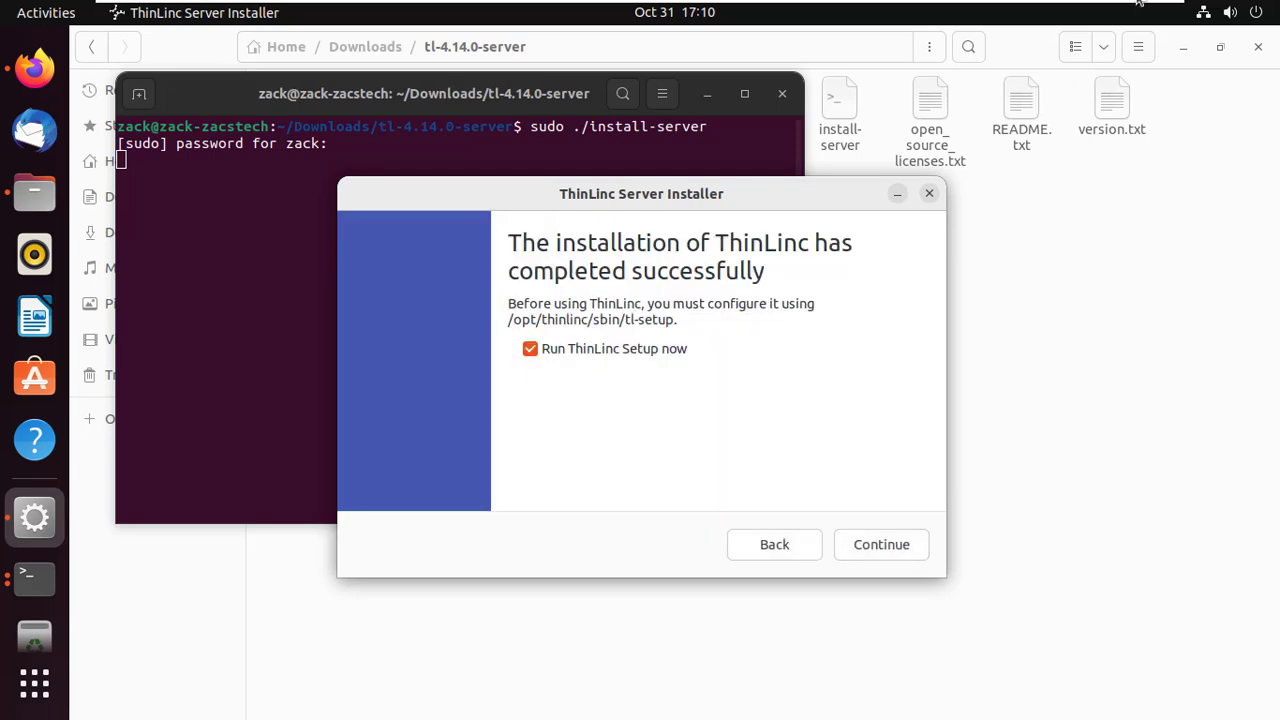
{"action": "left_click", "coordinate": [867, 549]}
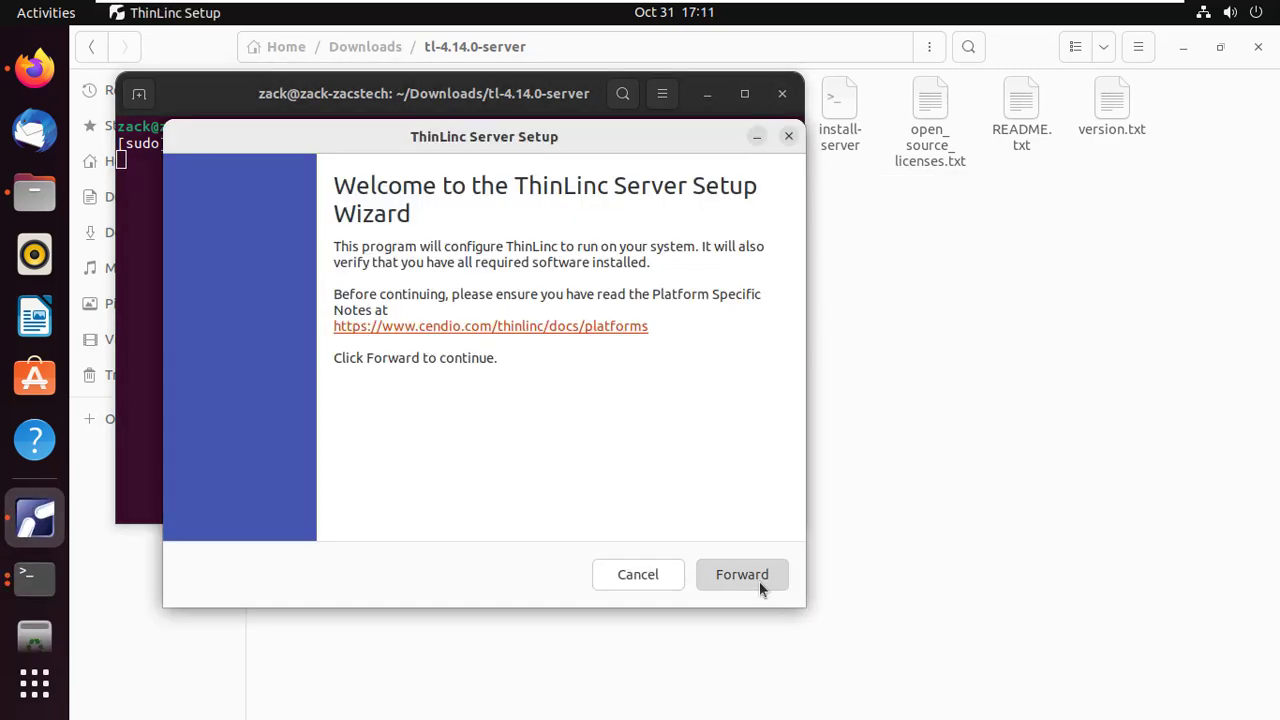
Step: Pass the Setup welcome page, tick 'I accept the terms of the License Agreement', and continue
{"action": "left_click", "coordinate": [759, 581]}
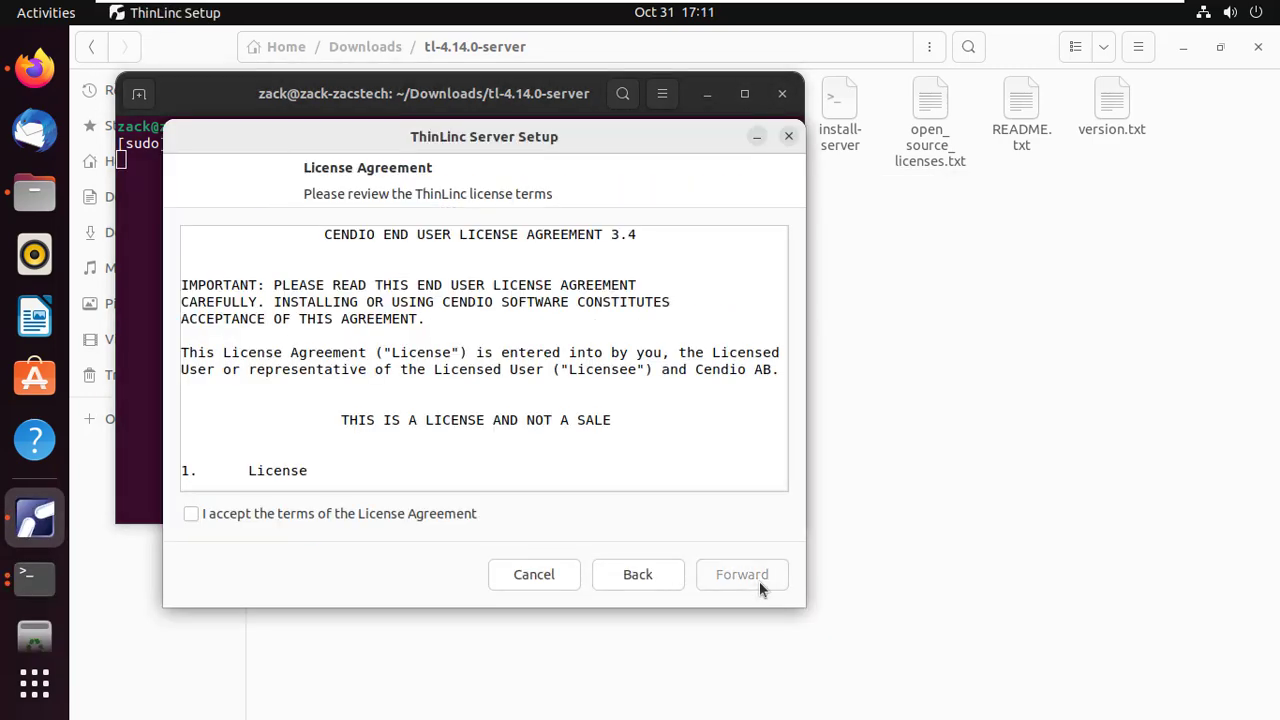
{"action": "left_click", "coordinate": [205, 515]}
{"action": "left_click", "coordinate": [731, 579]}
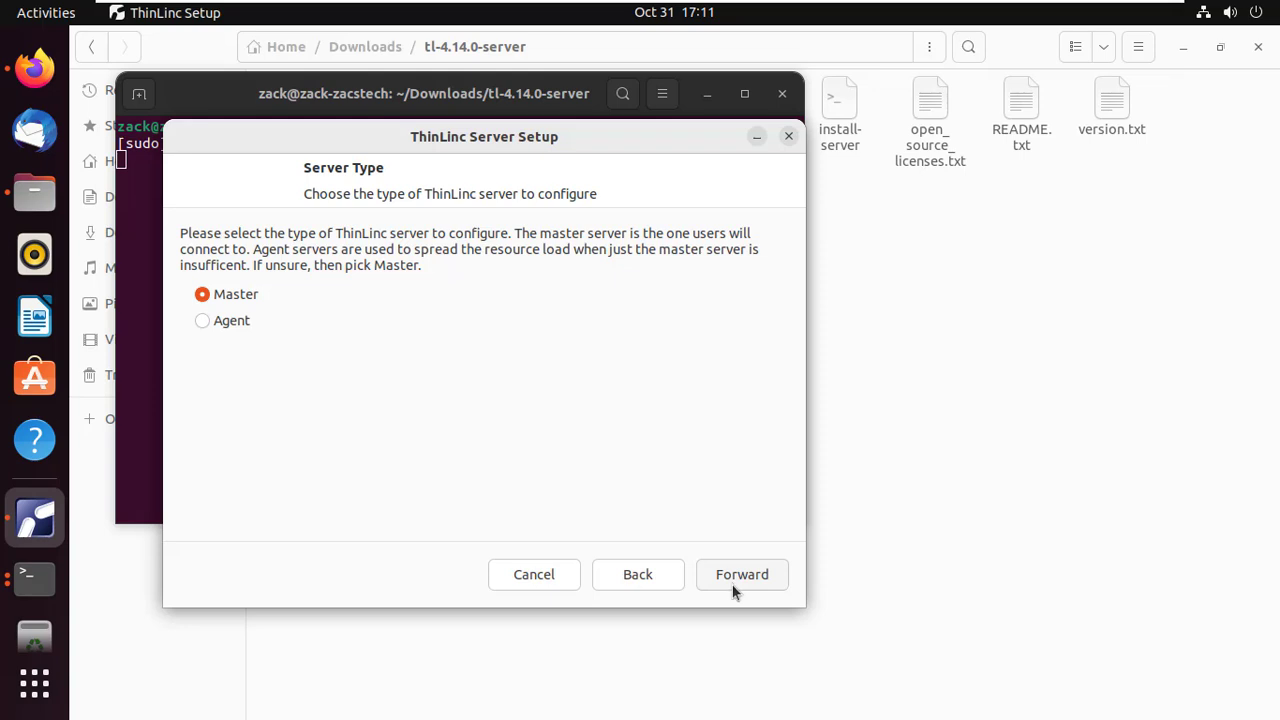
Step: Keep Master as server type, pass System Check, and install the missing postfix package
{"action": "left_click", "coordinate": [729, 578]}
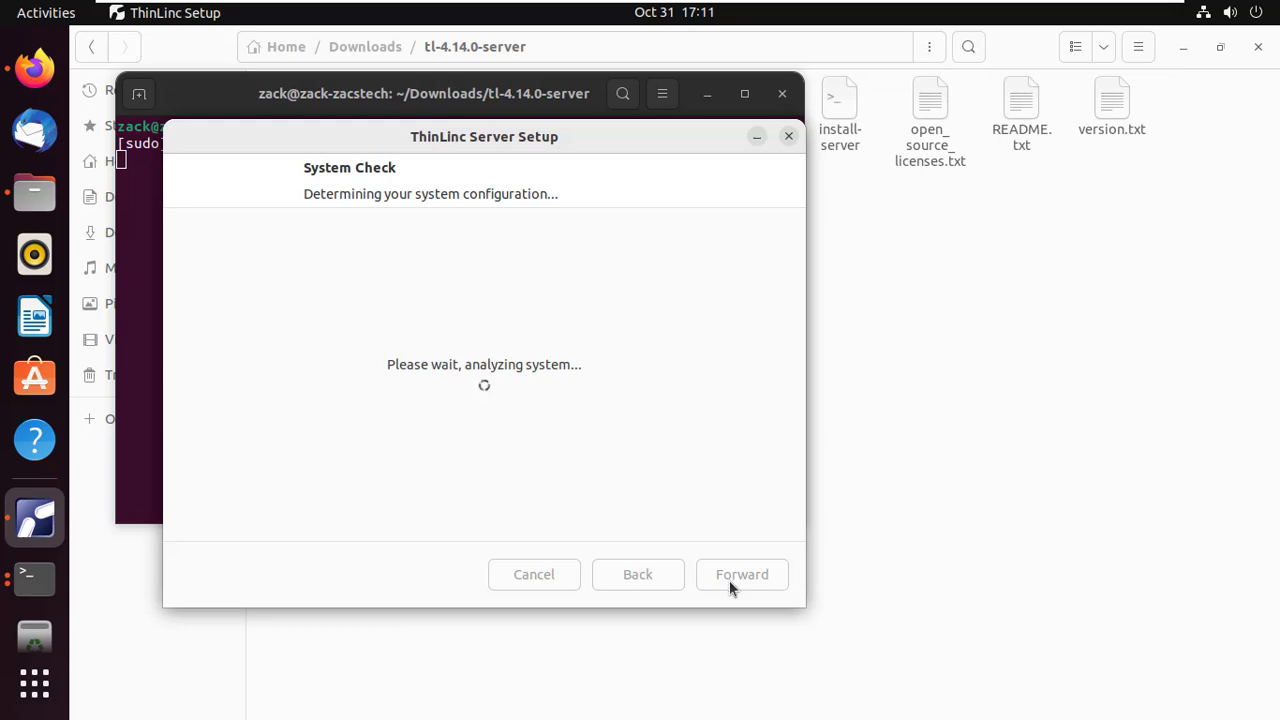
{"action": "left_click", "coordinate": [729, 580]}
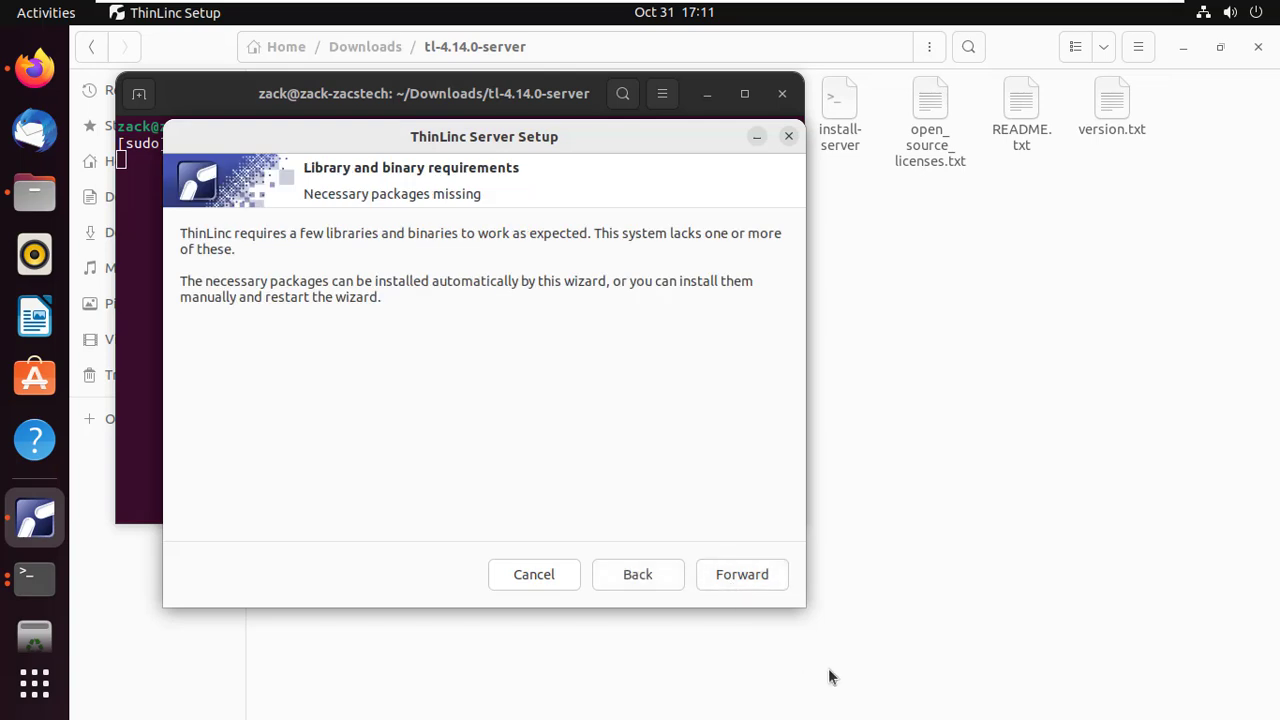
{"action": "left_click", "coordinate": [748, 583]}
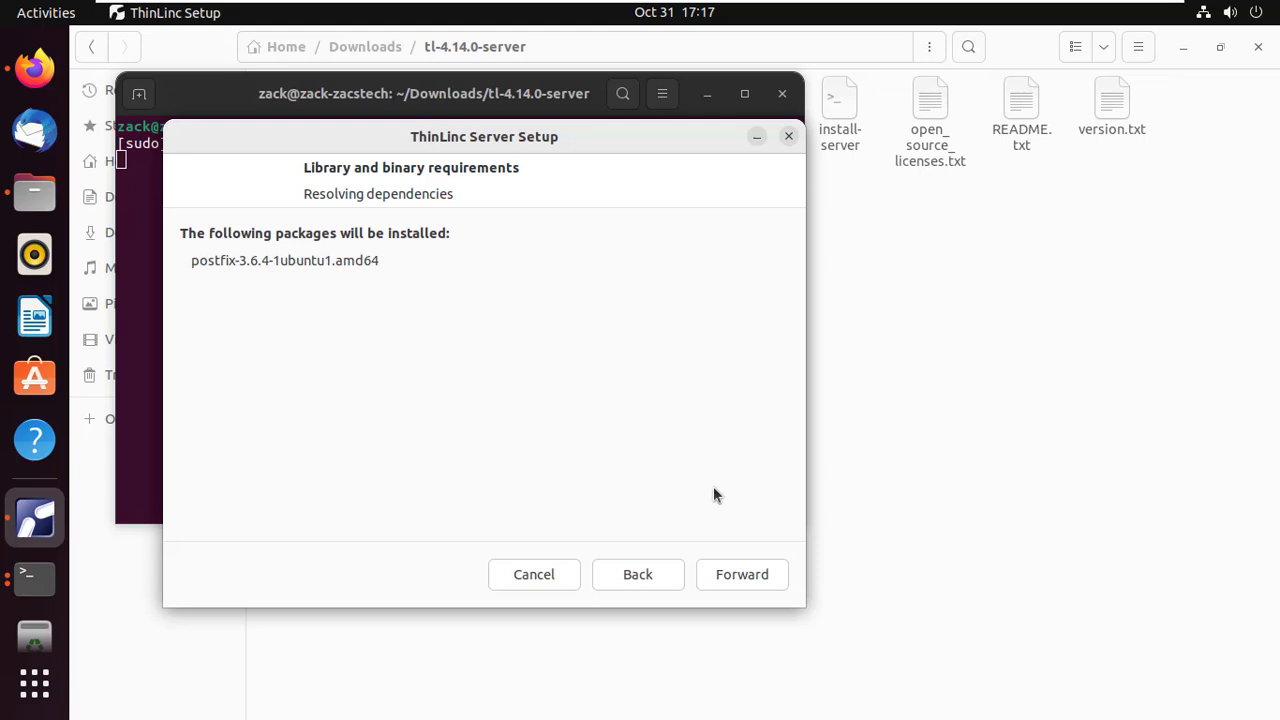
{"action": "left_click", "coordinate": [741, 572]}
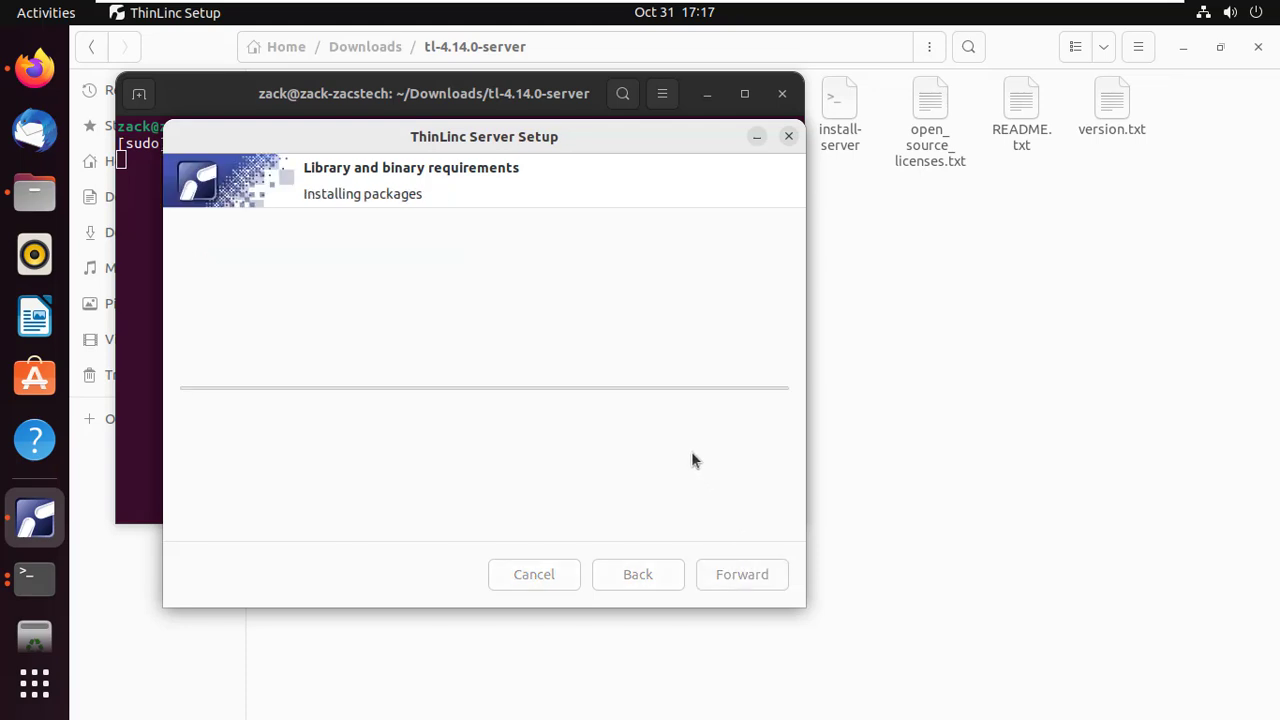
{"action": "mouse_move", "coordinate": [1119, 16]}
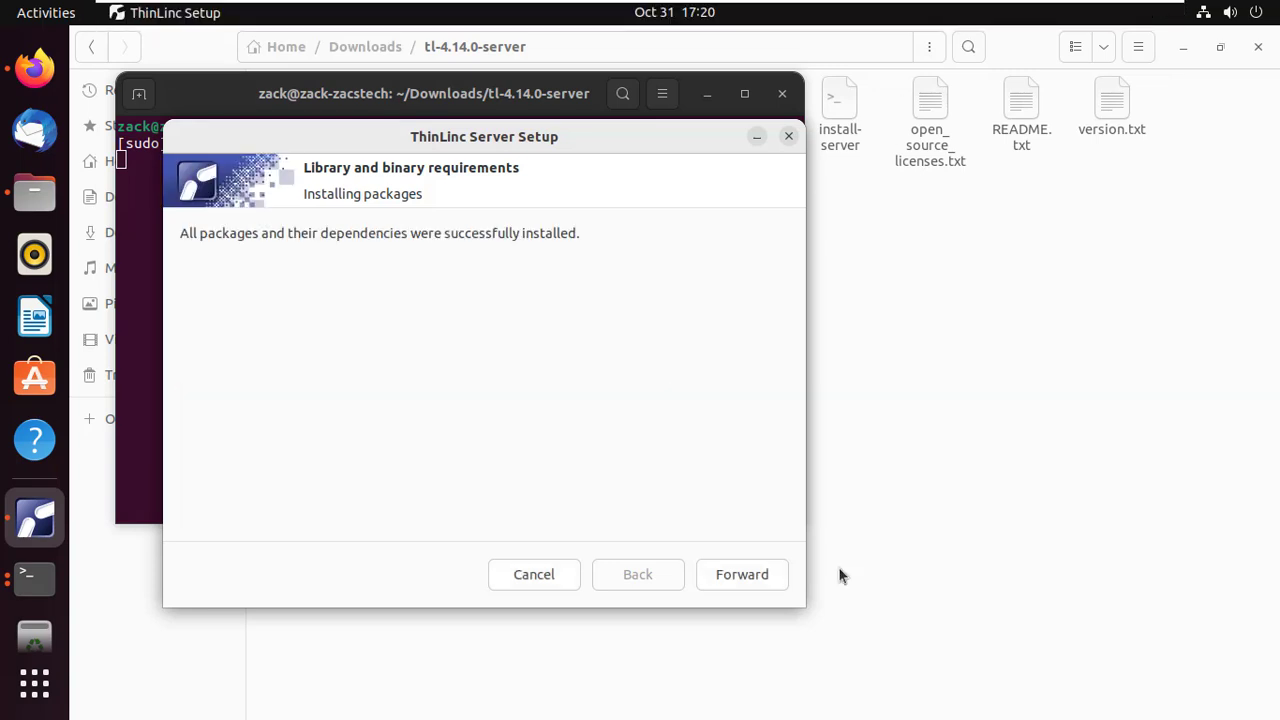
{"action": "left_click", "coordinate": [747, 583]}
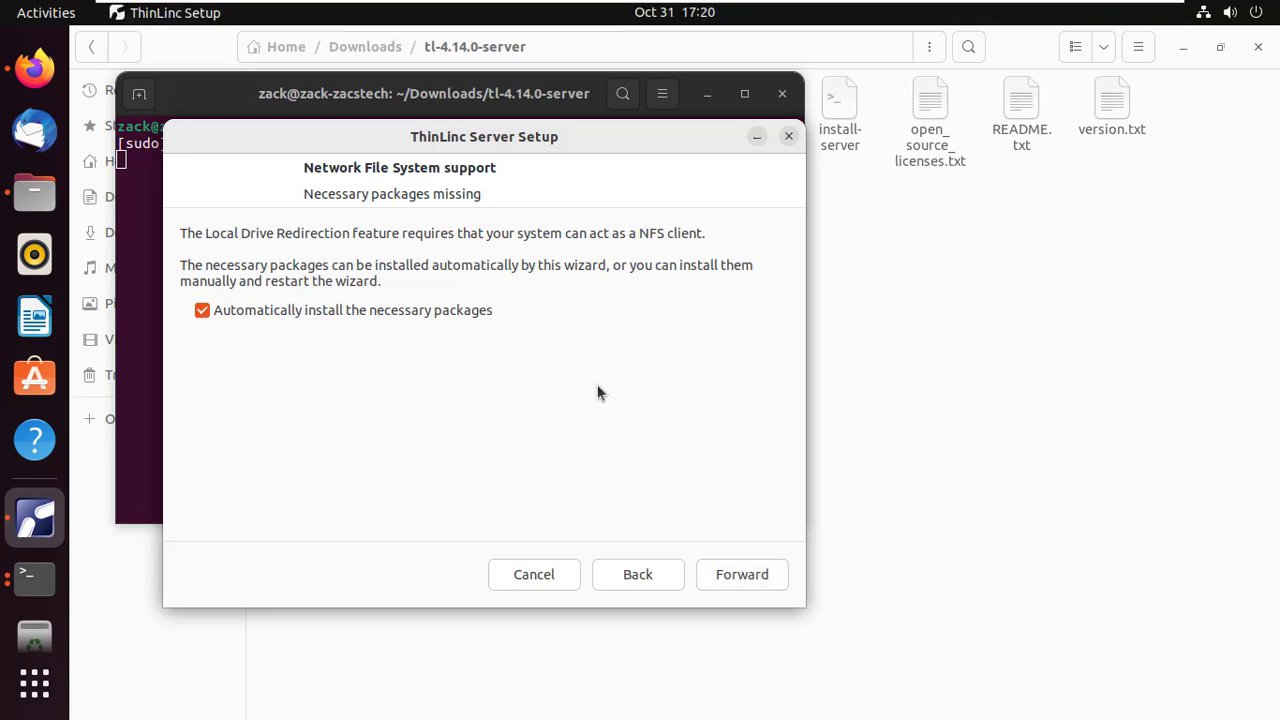
Step: Resolve and install the nfs-common packages needed for Local Drive Redirection
{"action": "left_click", "coordinate": [742, 571]}
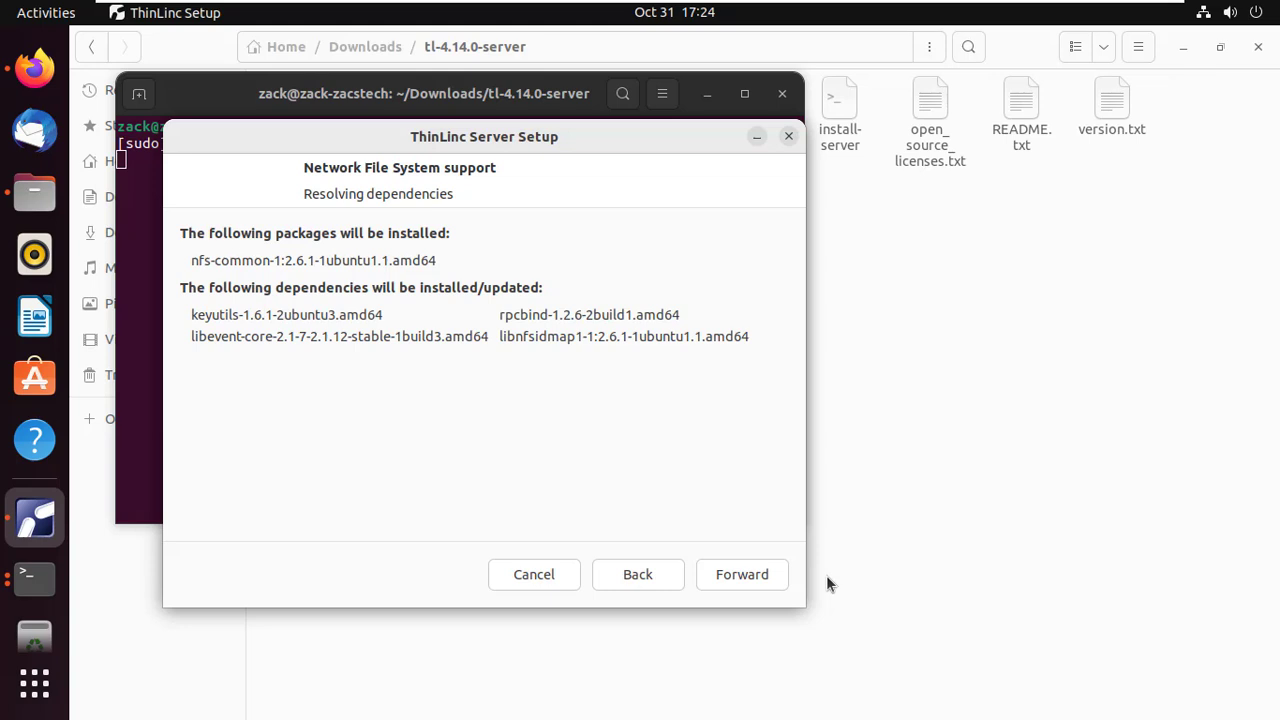
{"action": "left_click", "coordinate": [744, 587]}
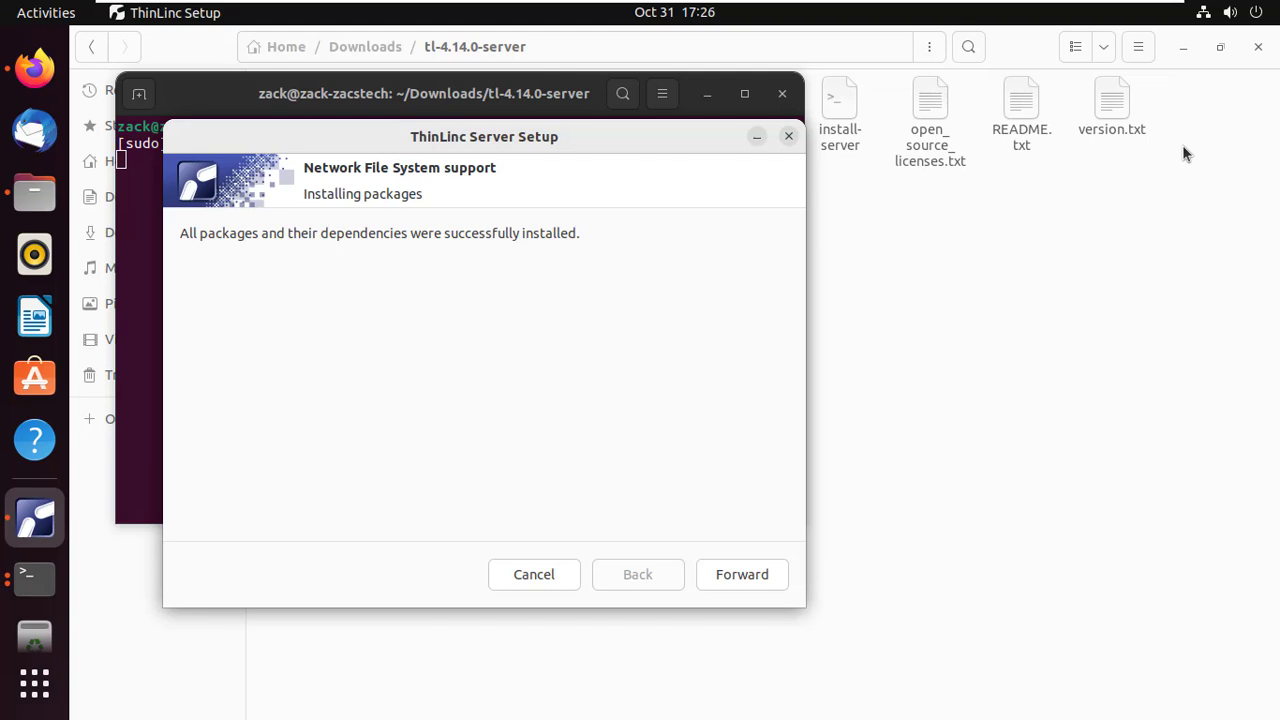
{"action": "left_click", "coordinate": [748, 585]}
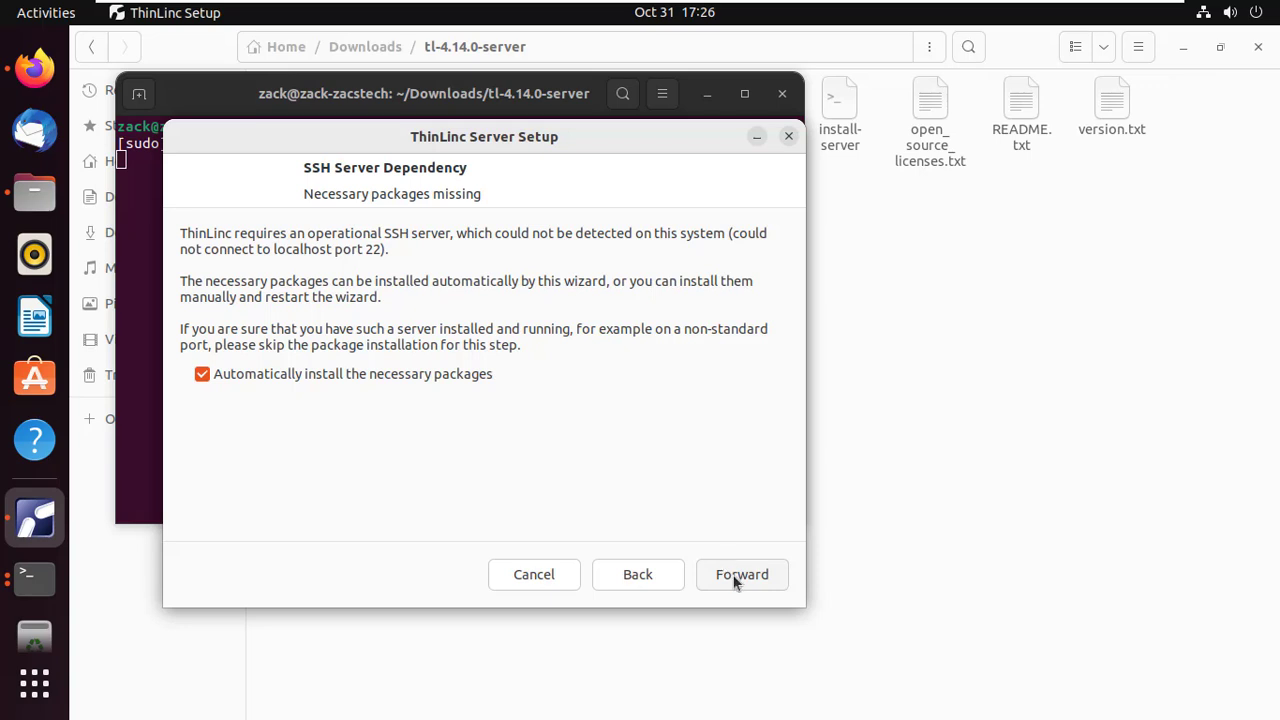
Step: Auto-install openssh-server and the python3-ldap module on the dependency pages
{"action": "left_click", "coordinate": [734, 578]}
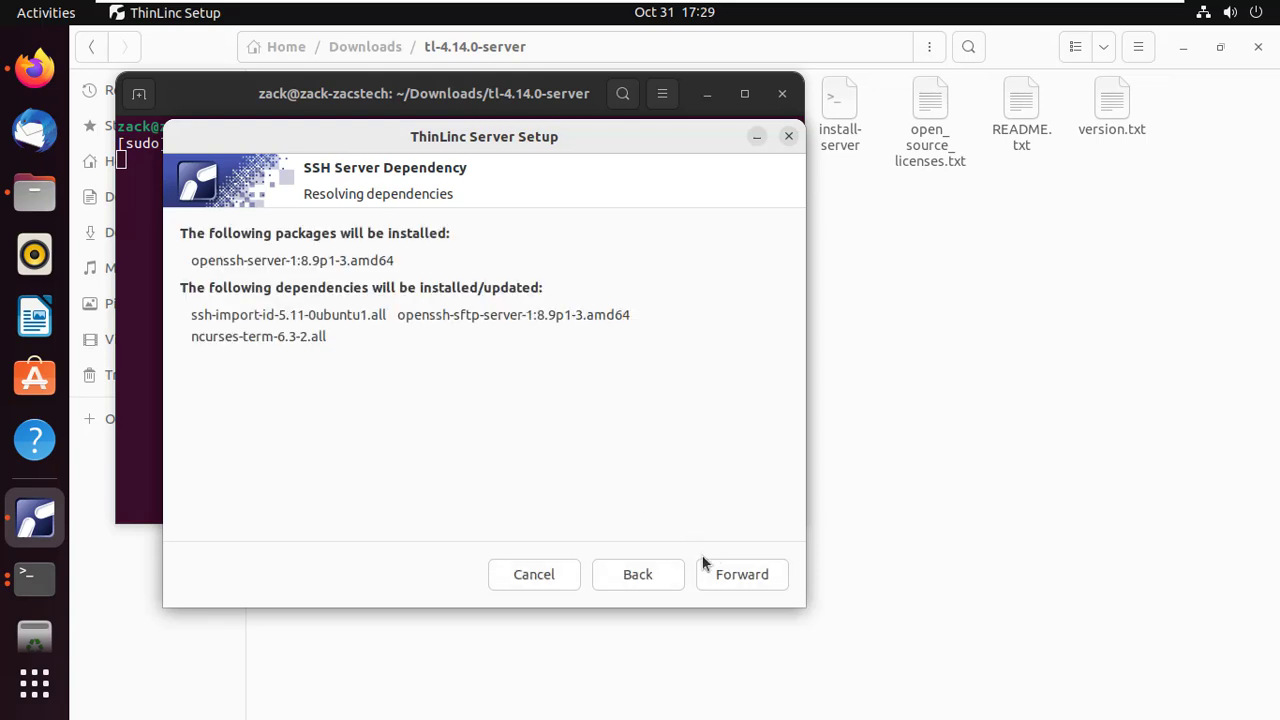
{"action": "left_click", "coordinate": [728, 580]}
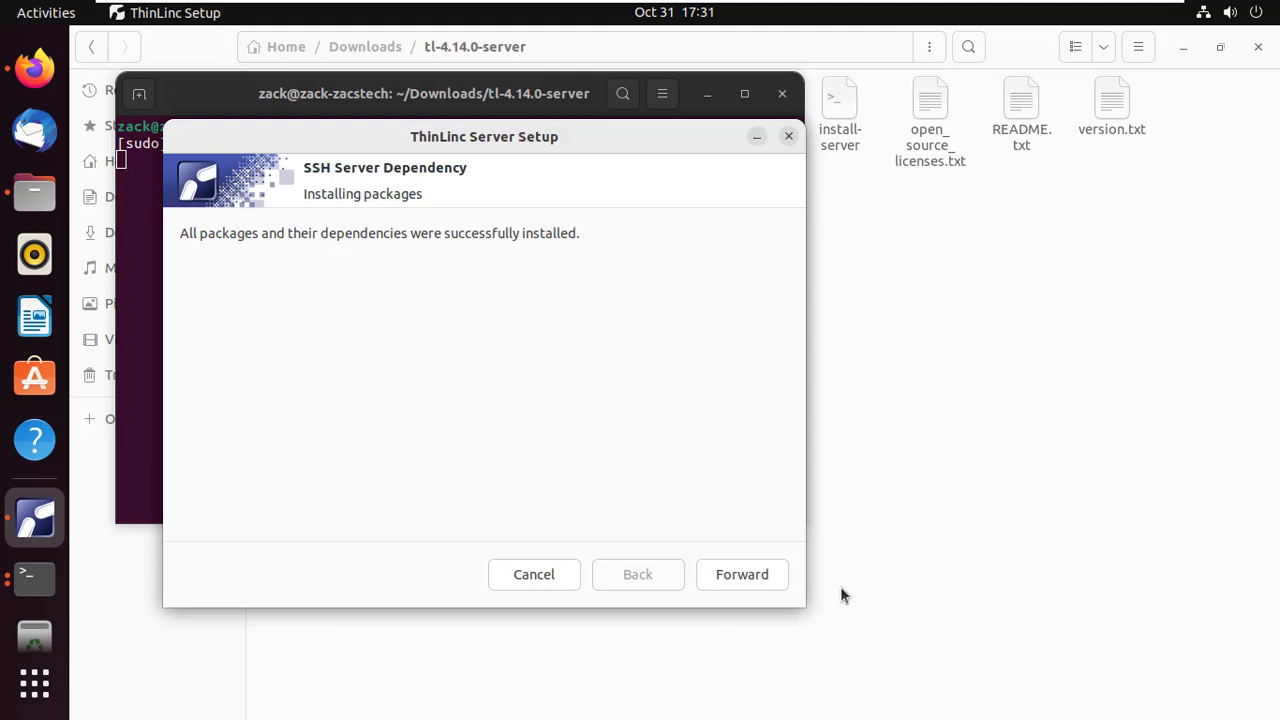
{"action": "left_click", "coordinate": [754, 574]}
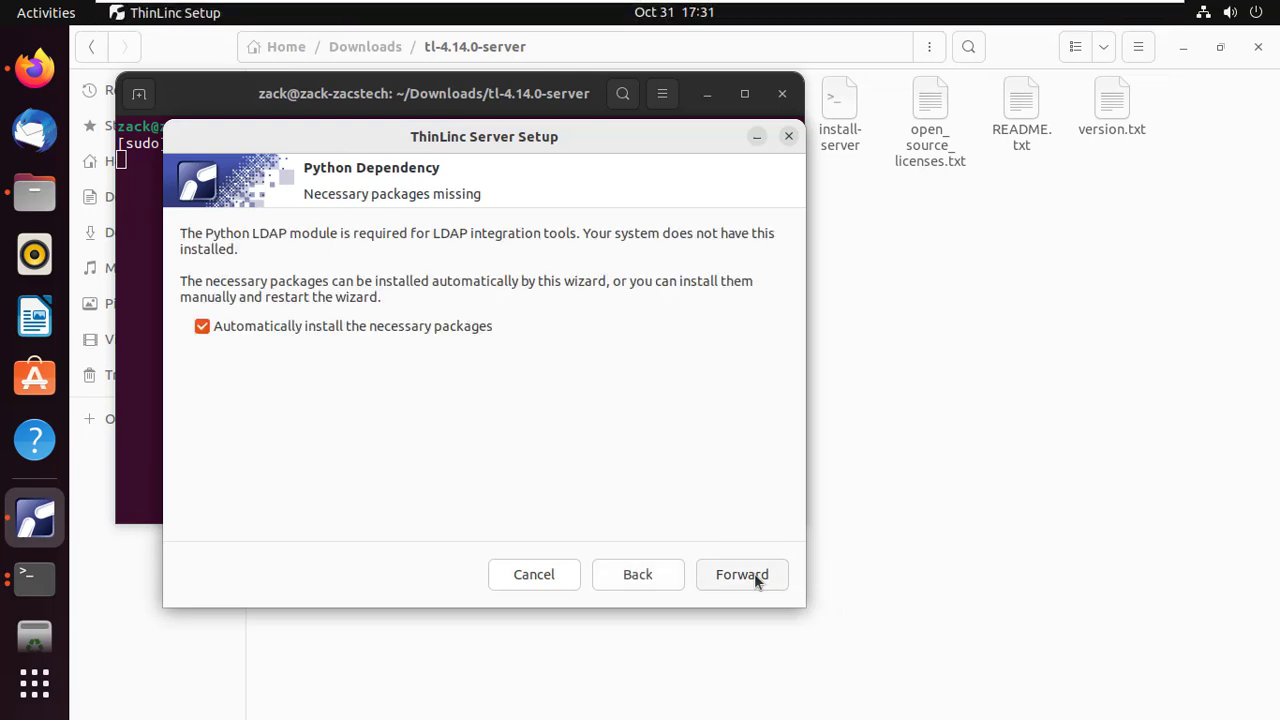
{"action": "left_click", "coordinate": [754, 573]}
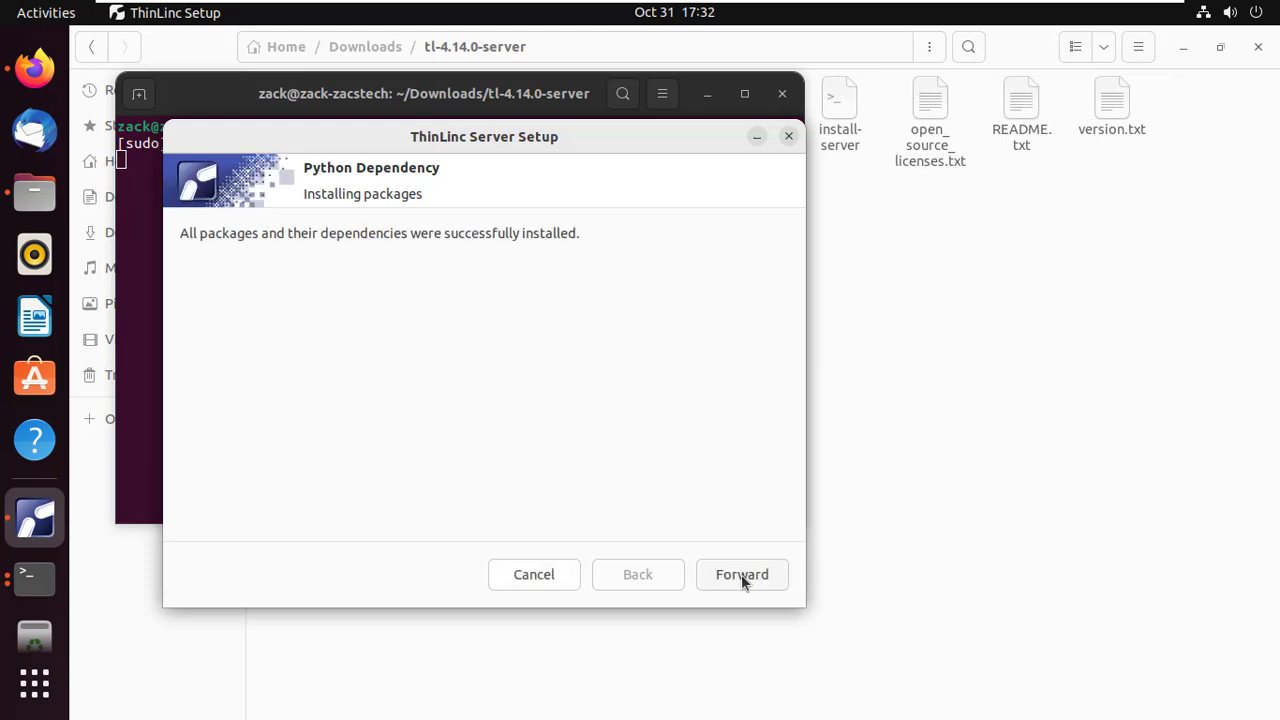
{"action": "left_click", "coordinate": [741, 574]}
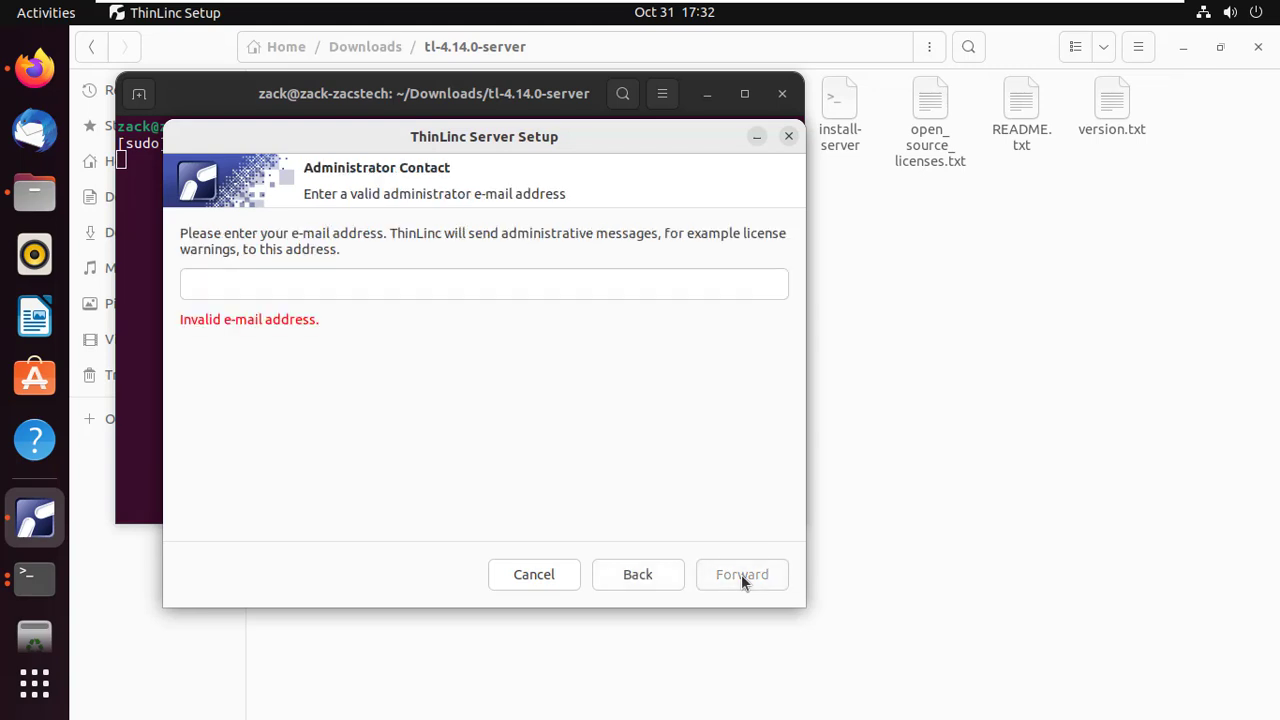
Step: Enter the administrator contact e-mail address, correcting a typo at its start
{"action": "left_click", "coordinate": [238, 285]}
{"action": "type", "text": "in"}
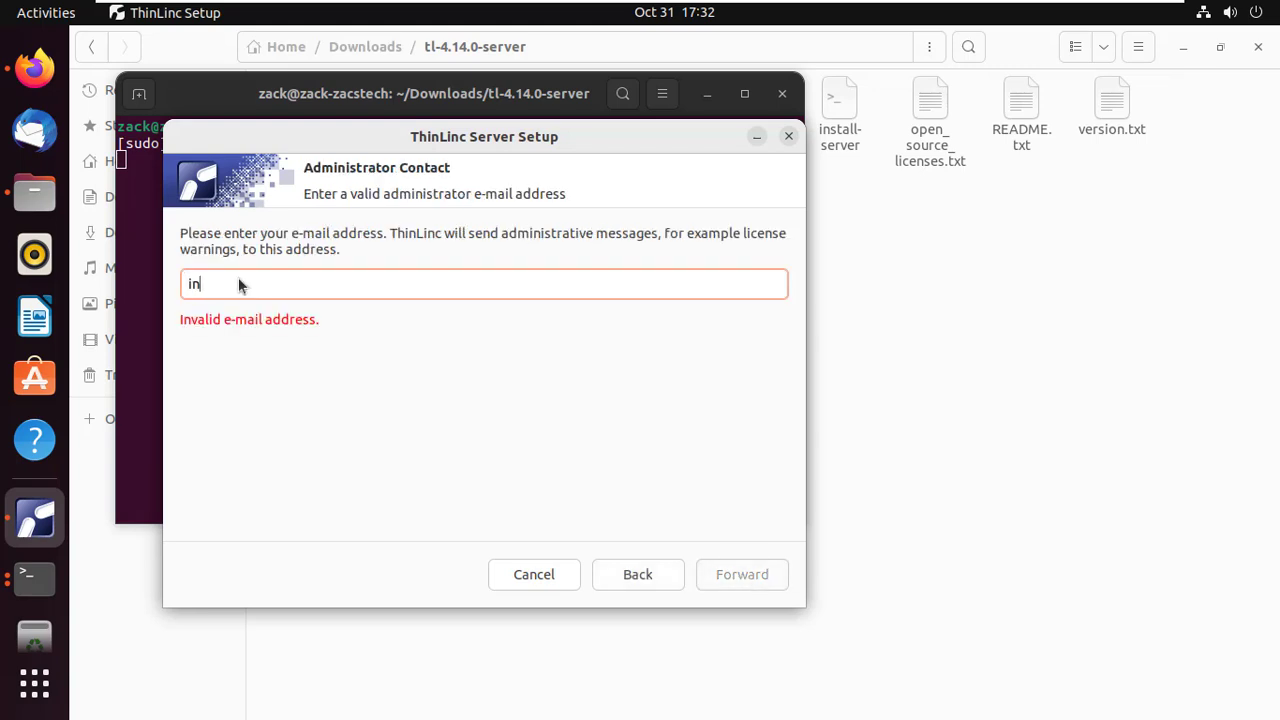
{"action": "key", "text": "BackSpace"}
{"action": "key", "text": "BackSpace"}
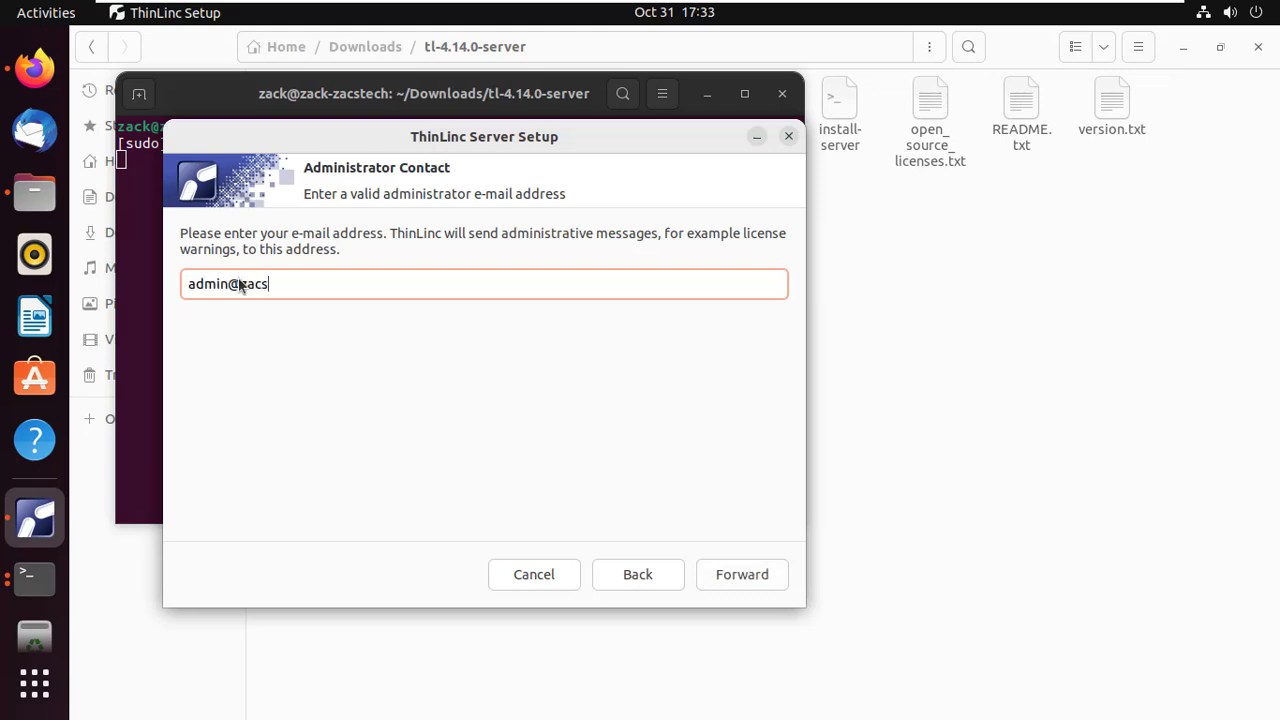
{"action": "left_click", "coordinate": [737, 571]}
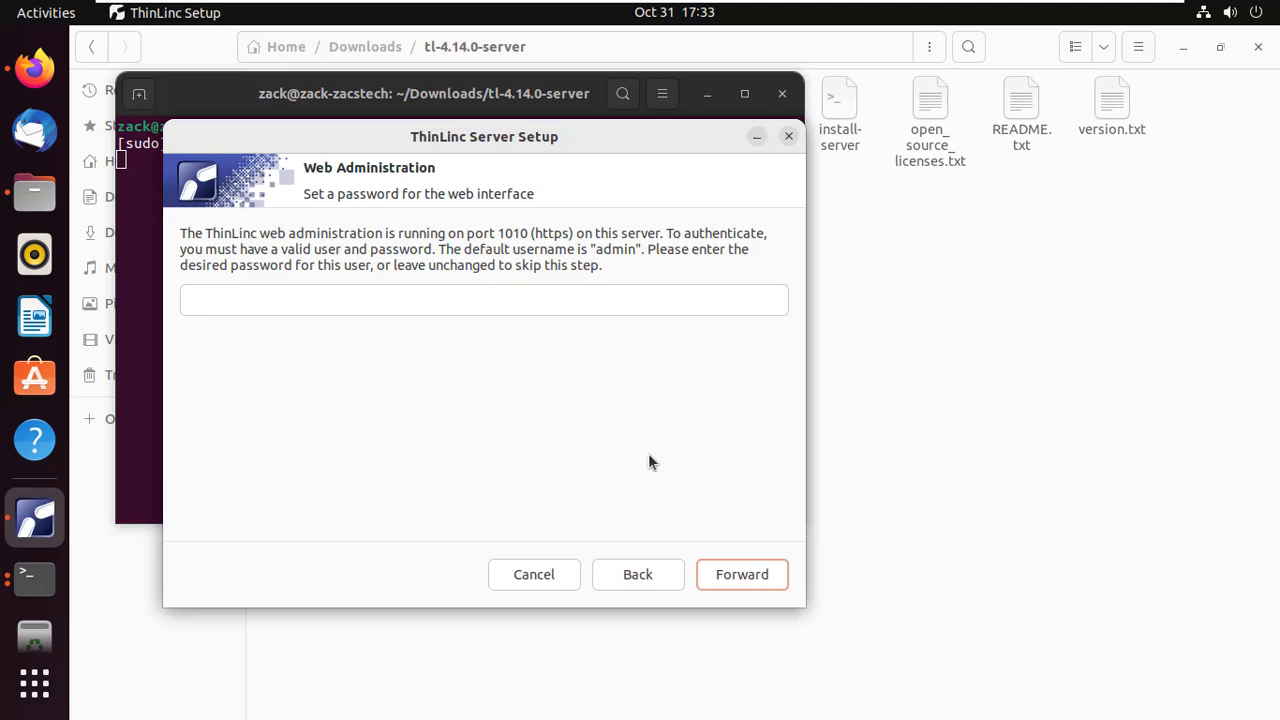
Step: Set a web administration password for the admin user
{"action": "left_click", "coordinate": [510, 311]}
{"action": "type", "text": "********"}
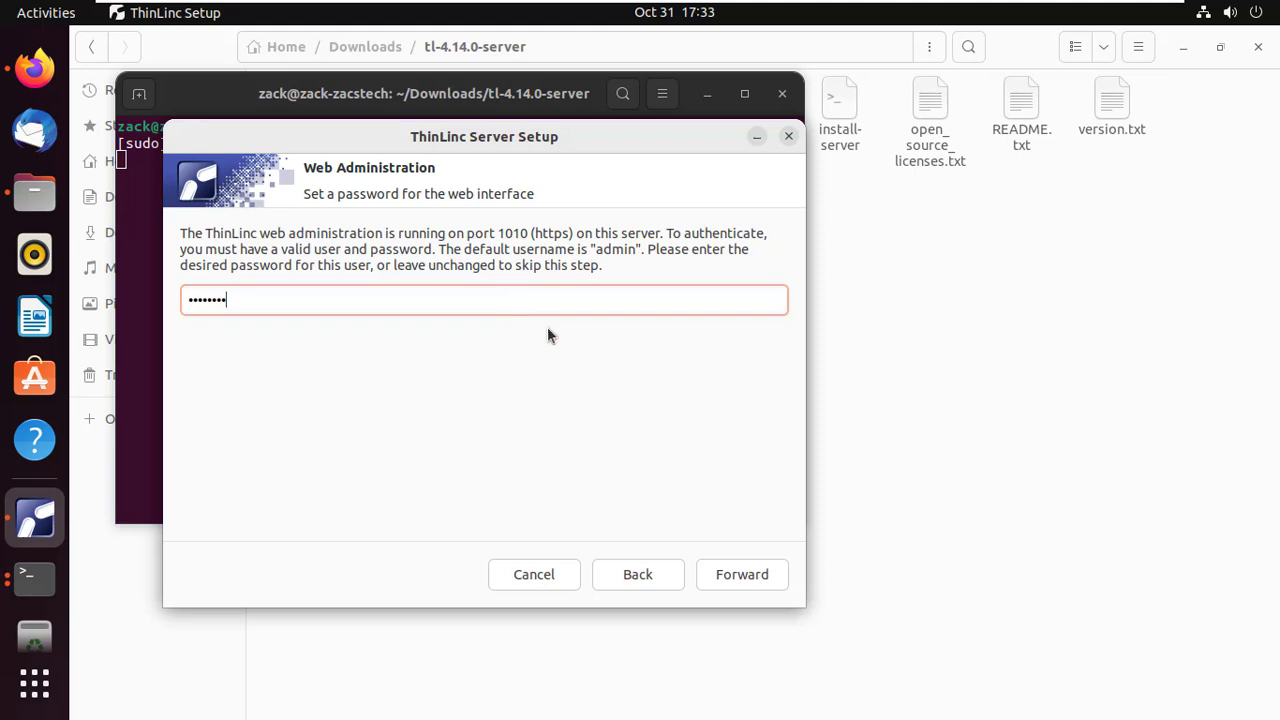
{"action": "left_click", "coordinate": [765, 580]}
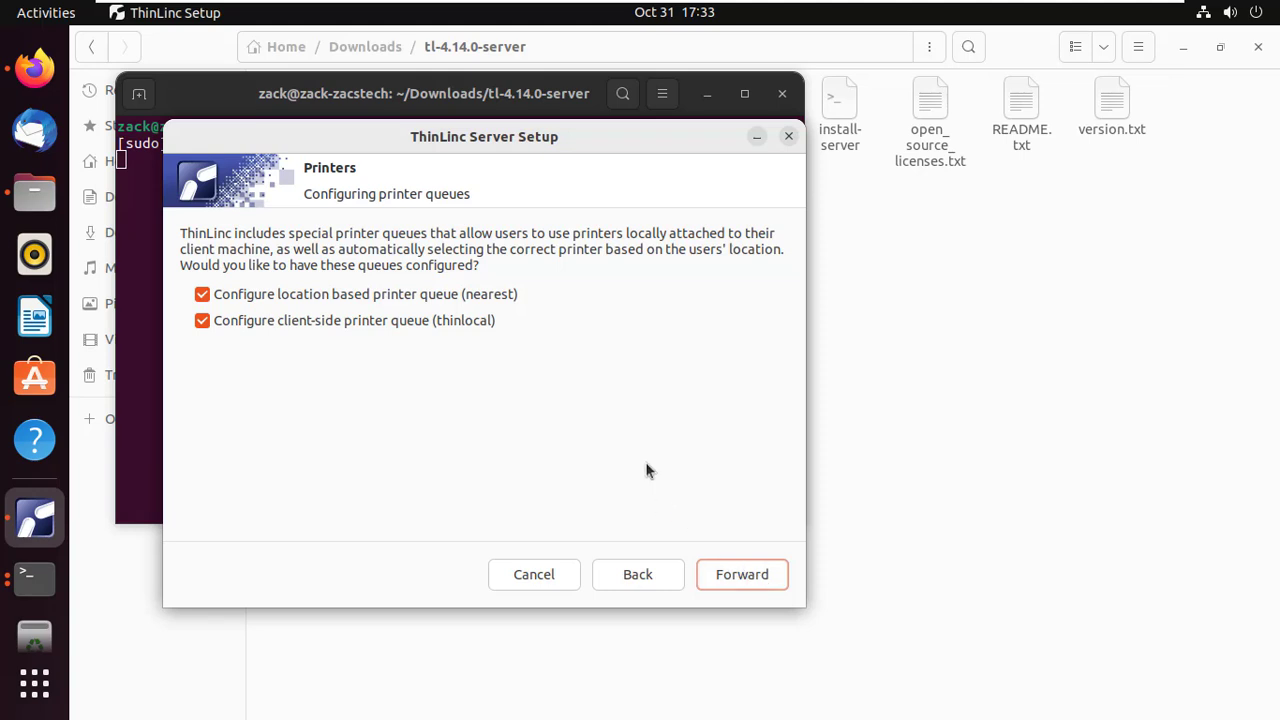
Step: Configure both printer queues, install the AppArmor configuration and start ThinLinc services
{"action": "left_click", "coordinate": [748, 570]}
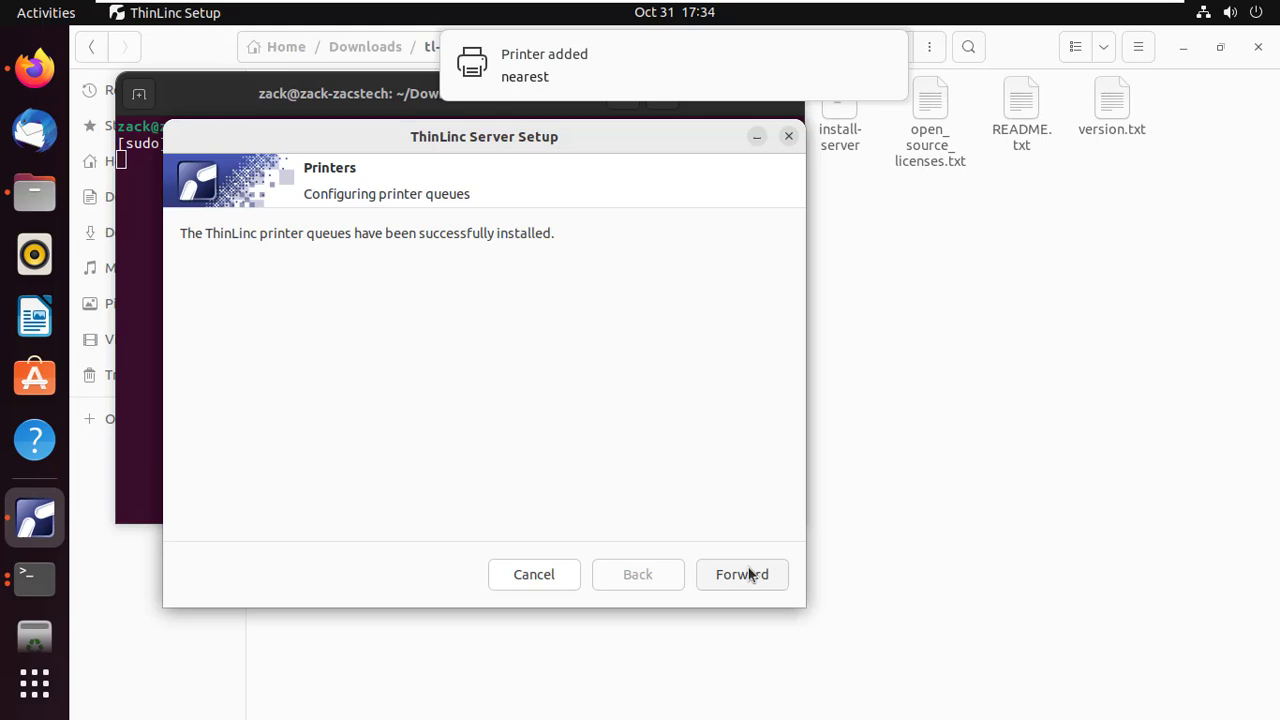
{"action": "left_click", "coordinate": [748, 573]}
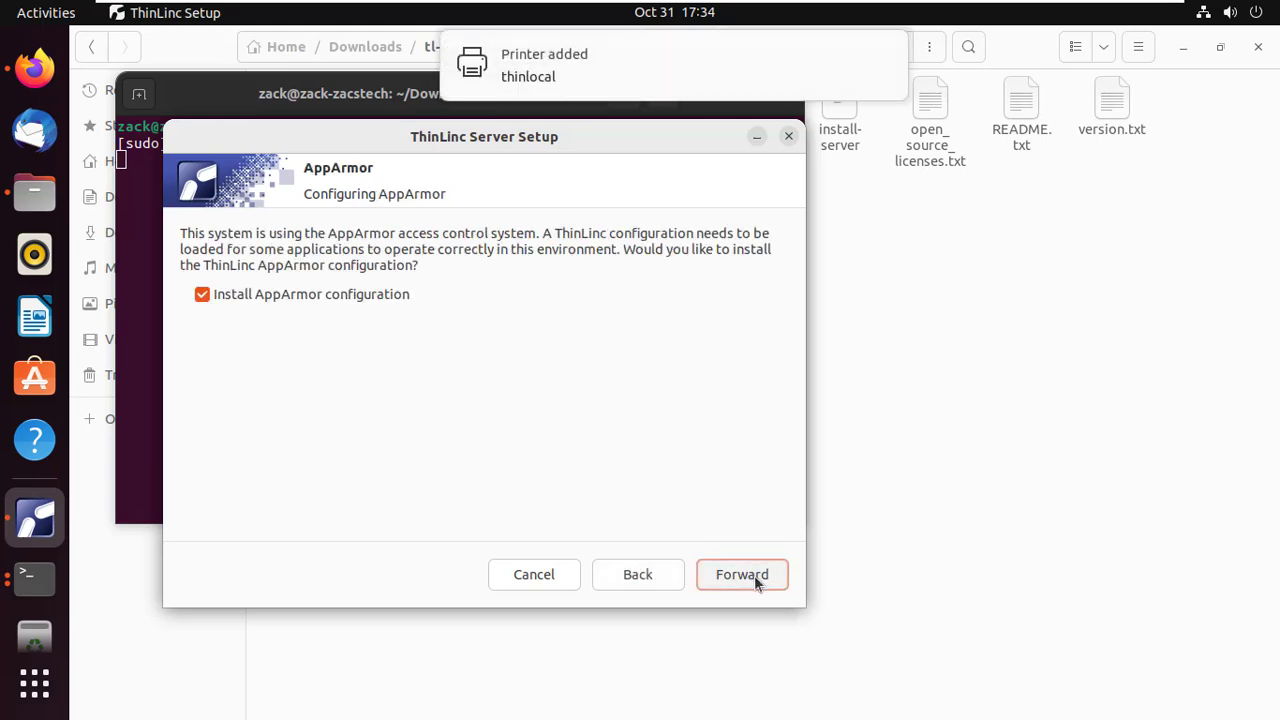
{"action": "left_click", "coordinate": [754, 575]}
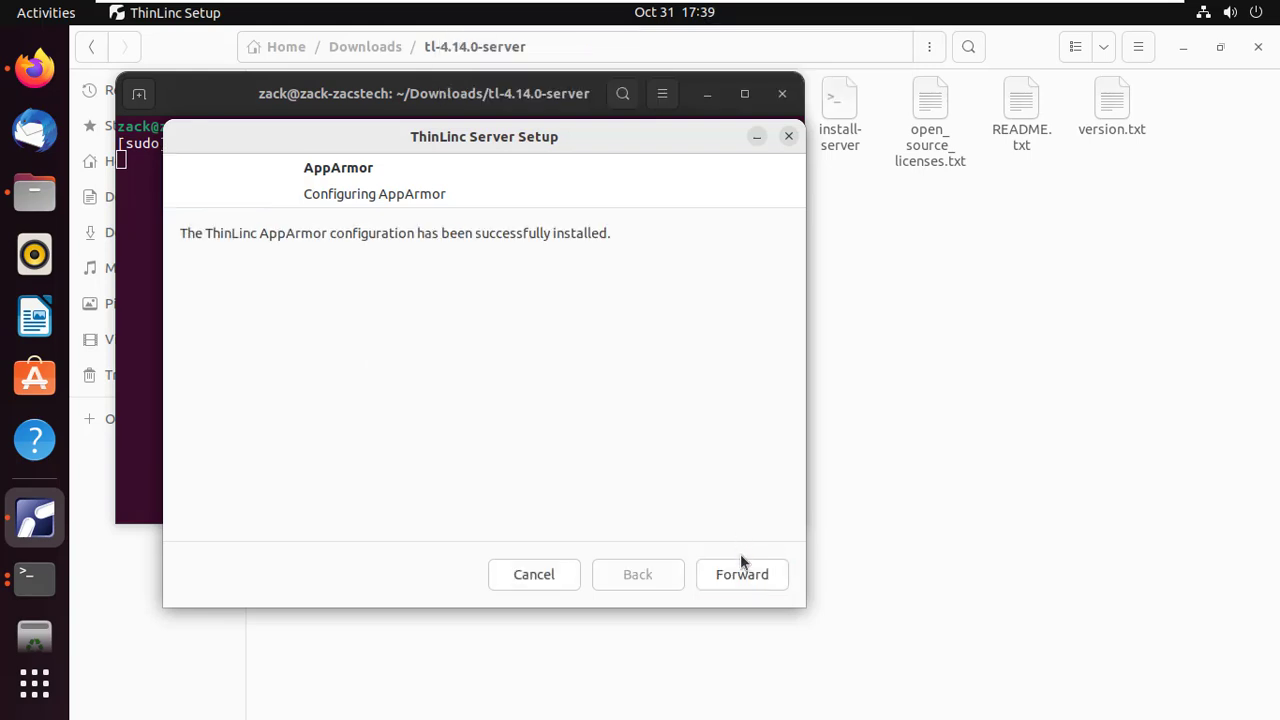
{"action": "left_click", "coordinate": [748, 568]}
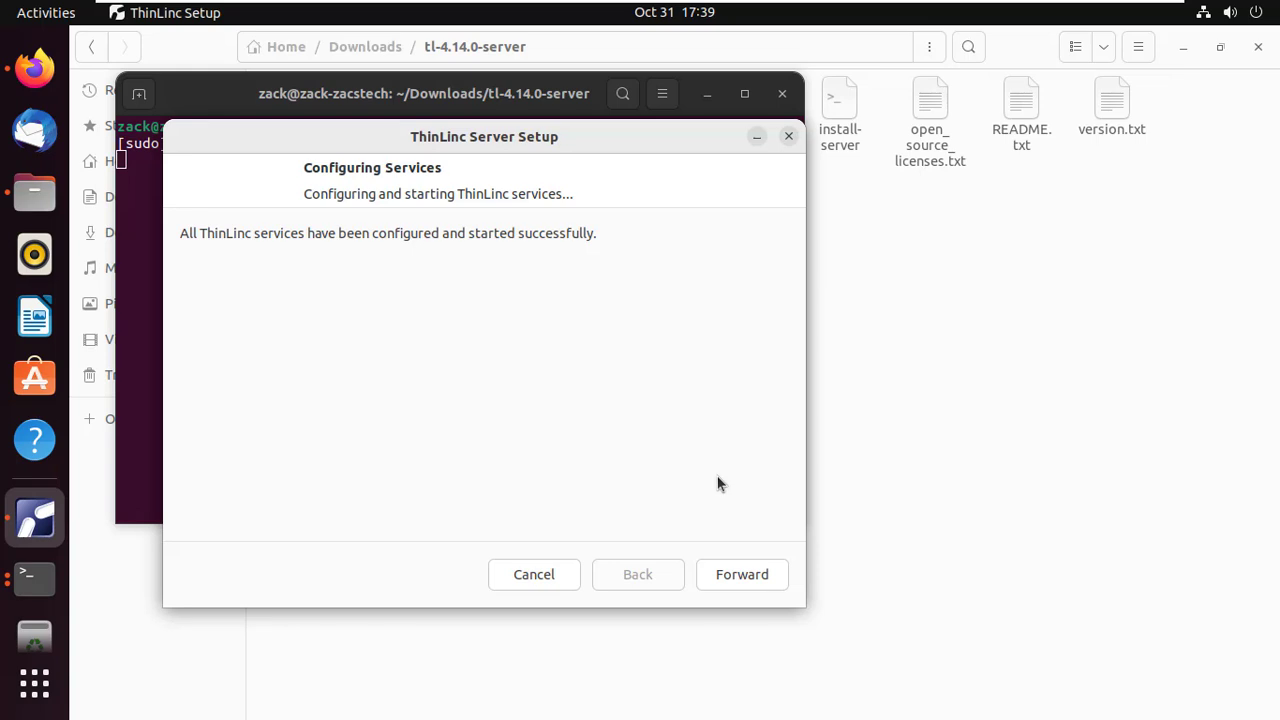
{"action": "left_click", "coordinate": [750, 572]}
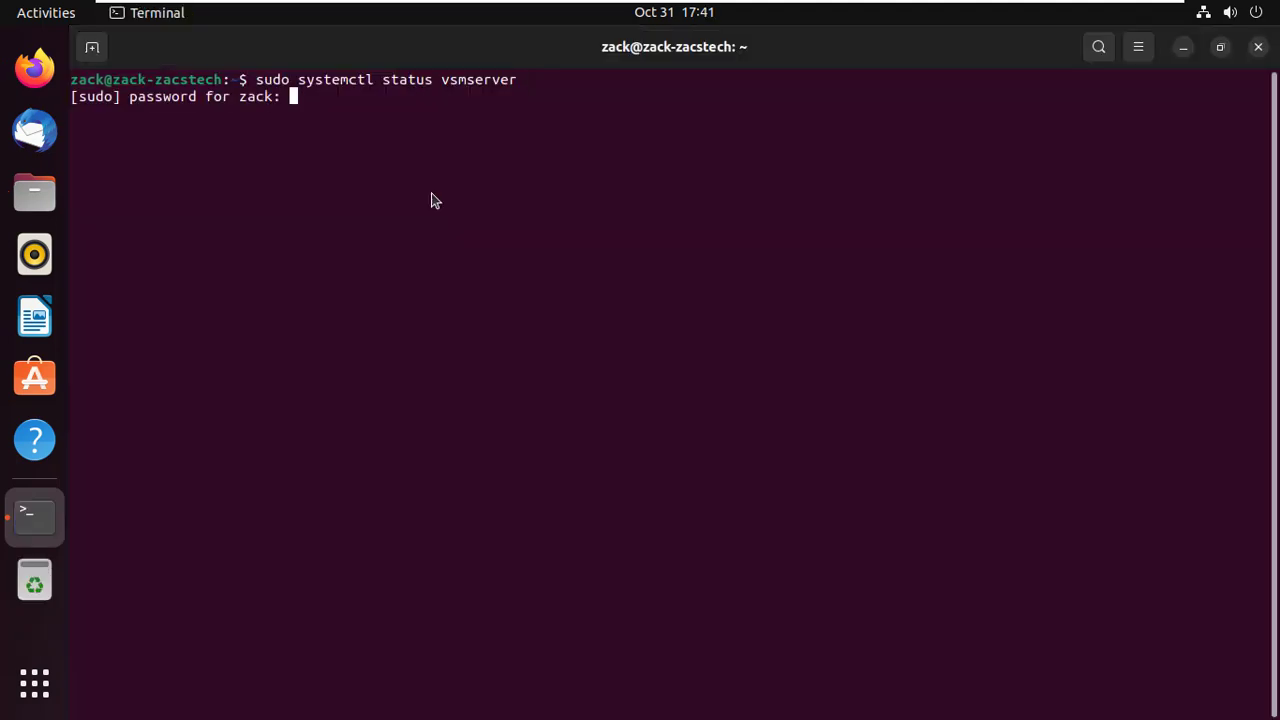
Step: Check vsmserver, vsmagent and tlwebaccess with sudo systemctl status, then clear the screen
{"action": "key", "text": "Return"}
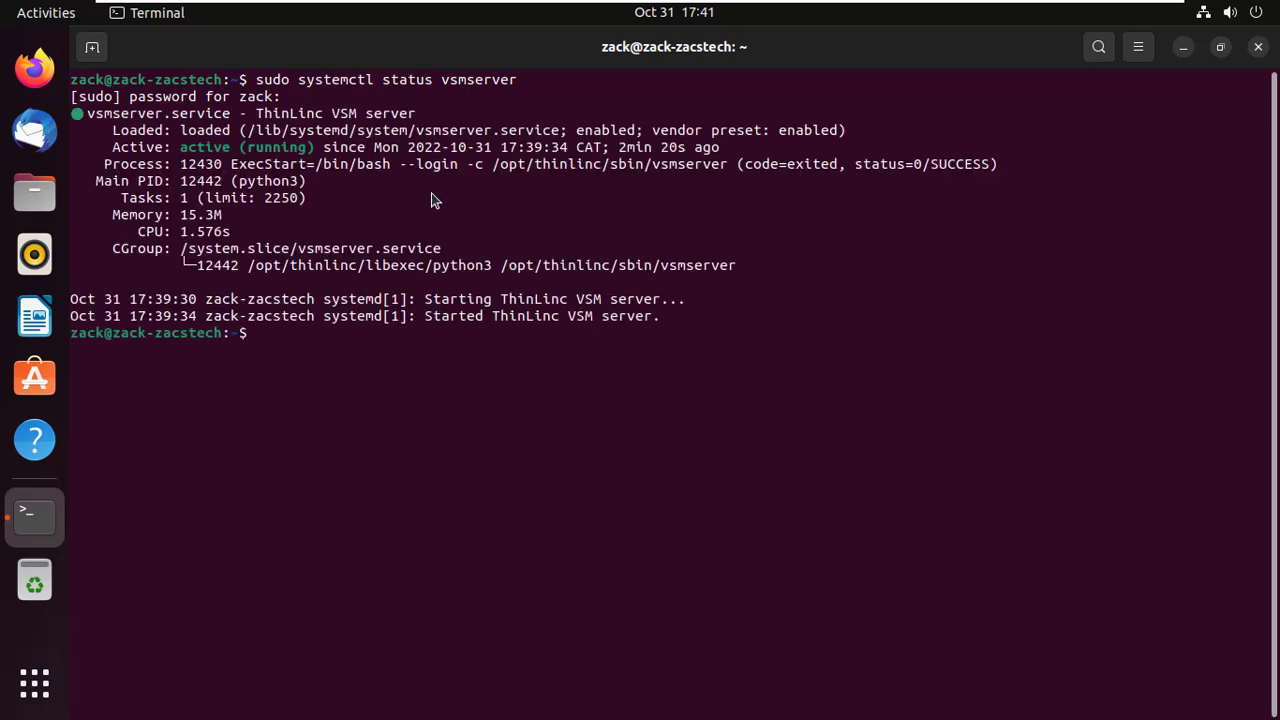
{"action": "type", "text": "sudo systemctl status vsmagent"}
{"action": "key", "text": "Return"}
{"action": "type", "text": "sudo systemctl status tlwebaccess"}
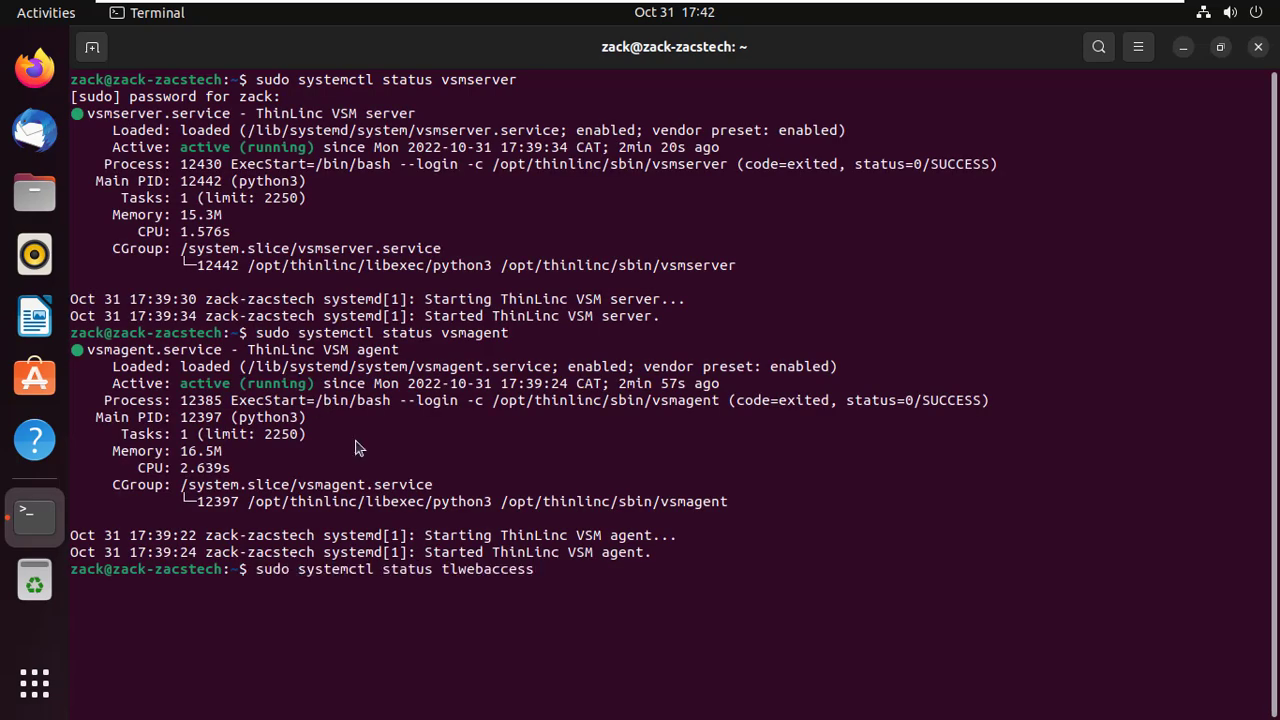
{"action": "key", "text": "Return"}
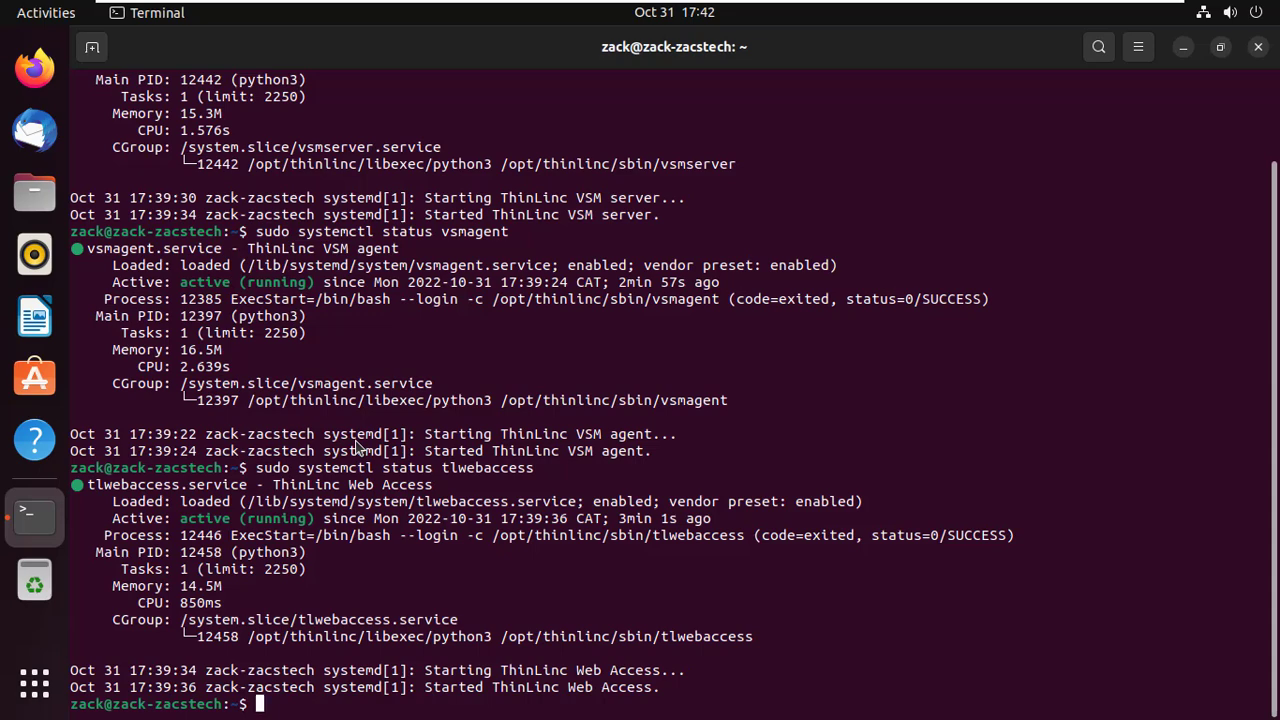
{"action": "type", "text": "clear"}
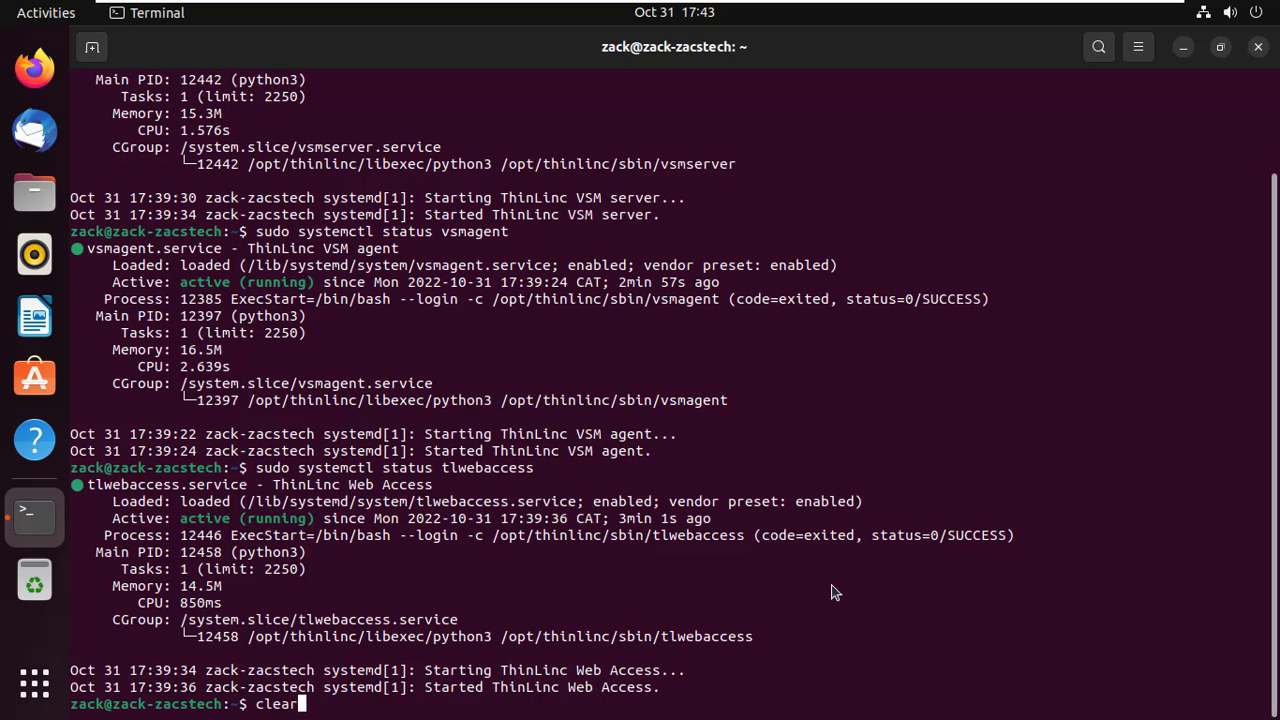
{"action": "key", "text": "Return"}
Step: Run ifconfig, then install the net-tools package with sudo apt install
{"action": "type", "text": "if"}
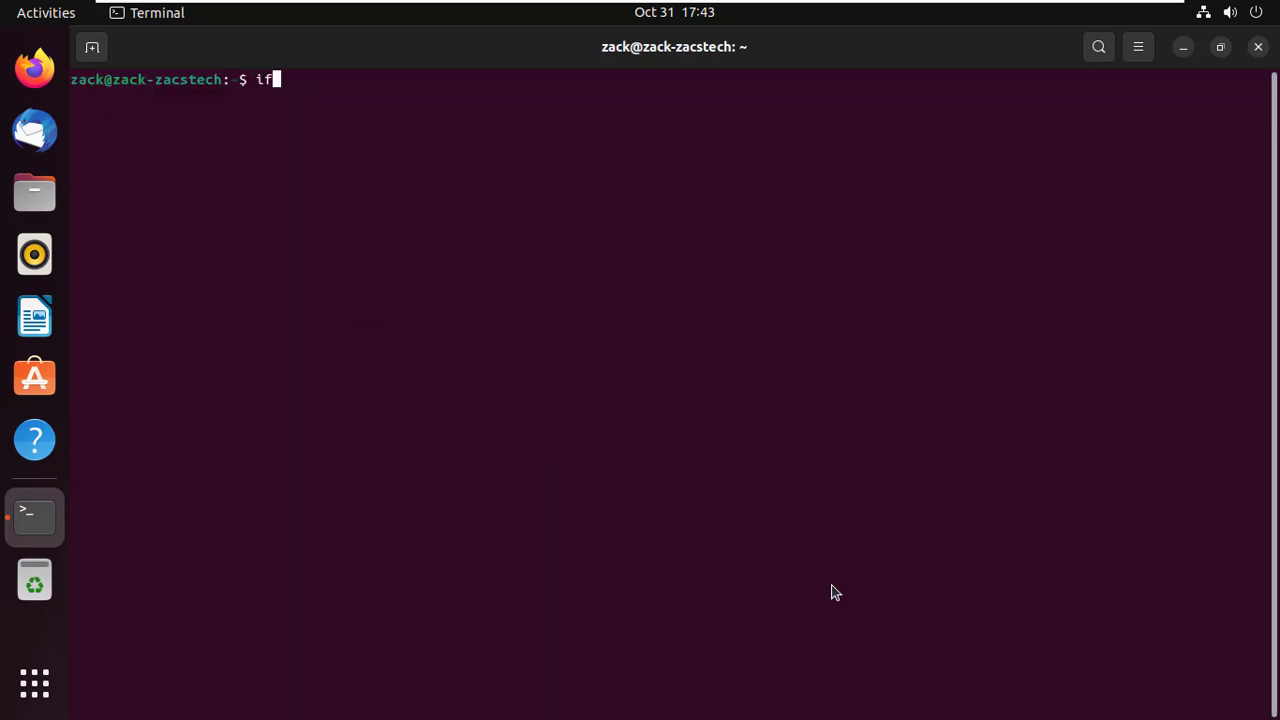
{"action": "type", "text": "config"}
{"action": "key", "text": "Return"}
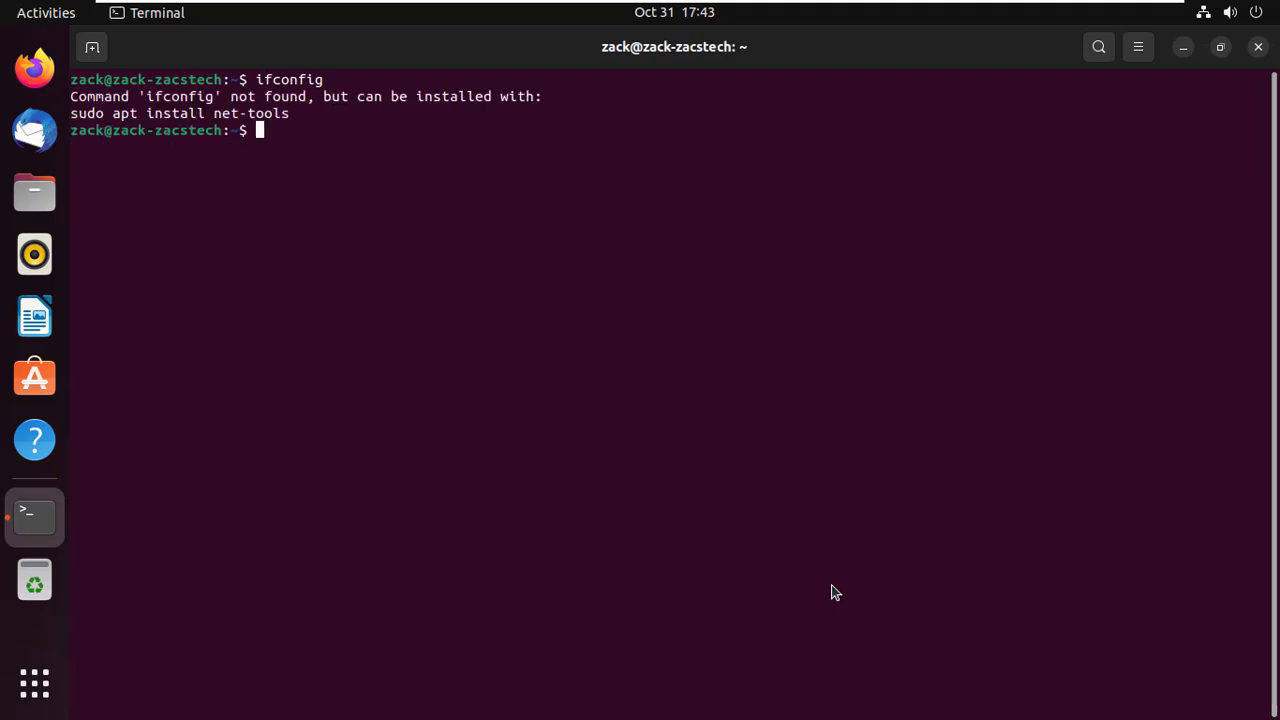
{"action": "type", "text": "sudo apt install "}
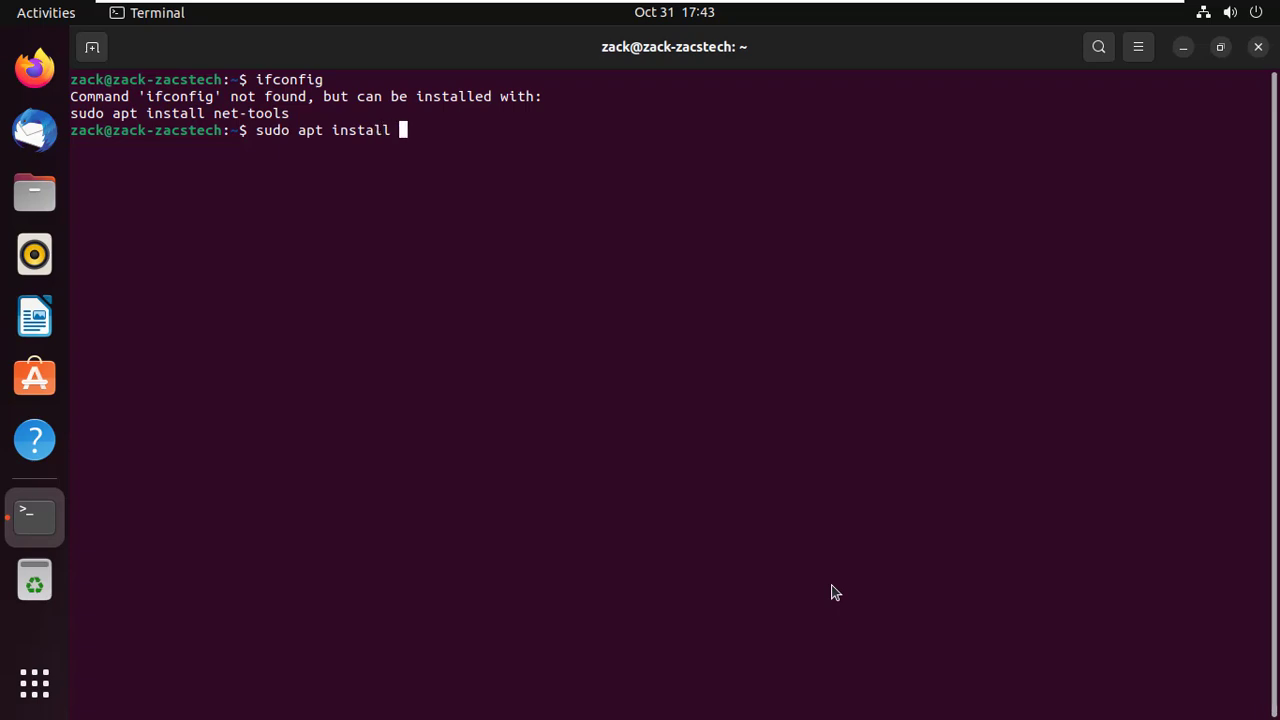
{"action": "type", "text": "net-too"}
{"action": "type", "text": "ls"}
{"action": "key", "text": "Return"}
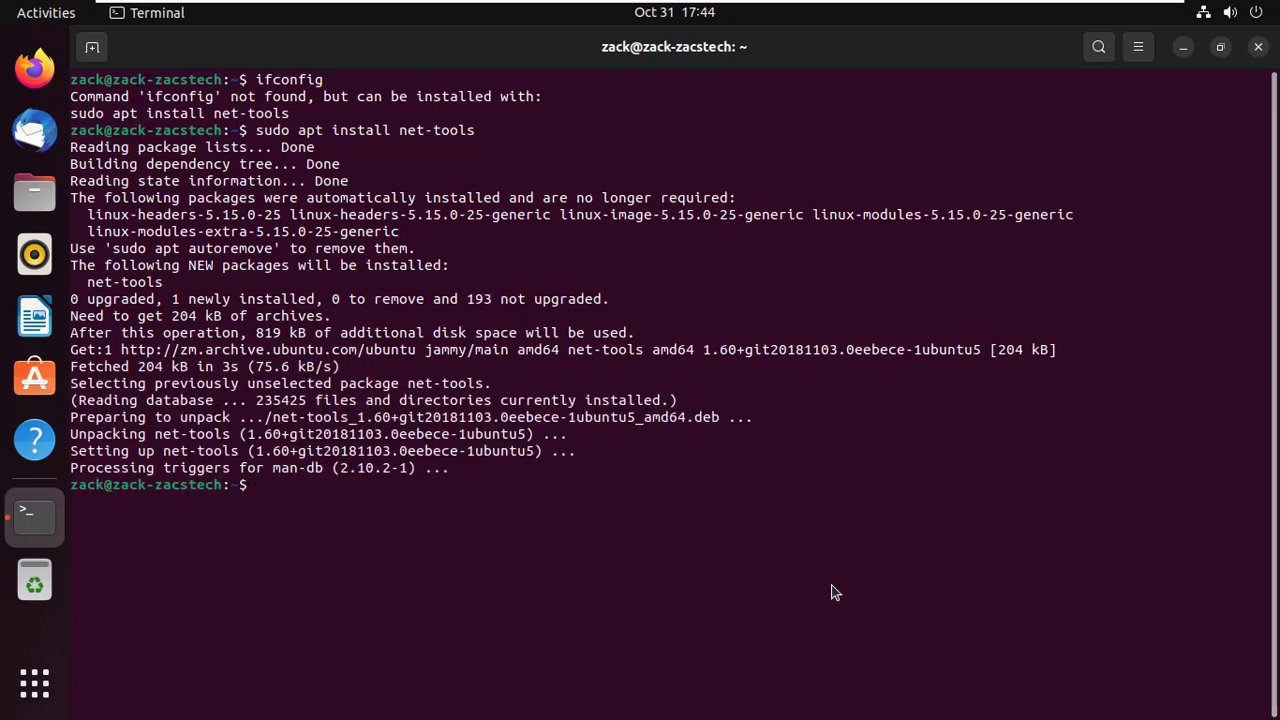
Step: Rerun ifconfig on a cleared screen and highlight the inet address 192.168.31.128
{"action": "type", "text": "clear"}
{"action": "key", "text": "Return"}
{"action": "type", "text": "if"}
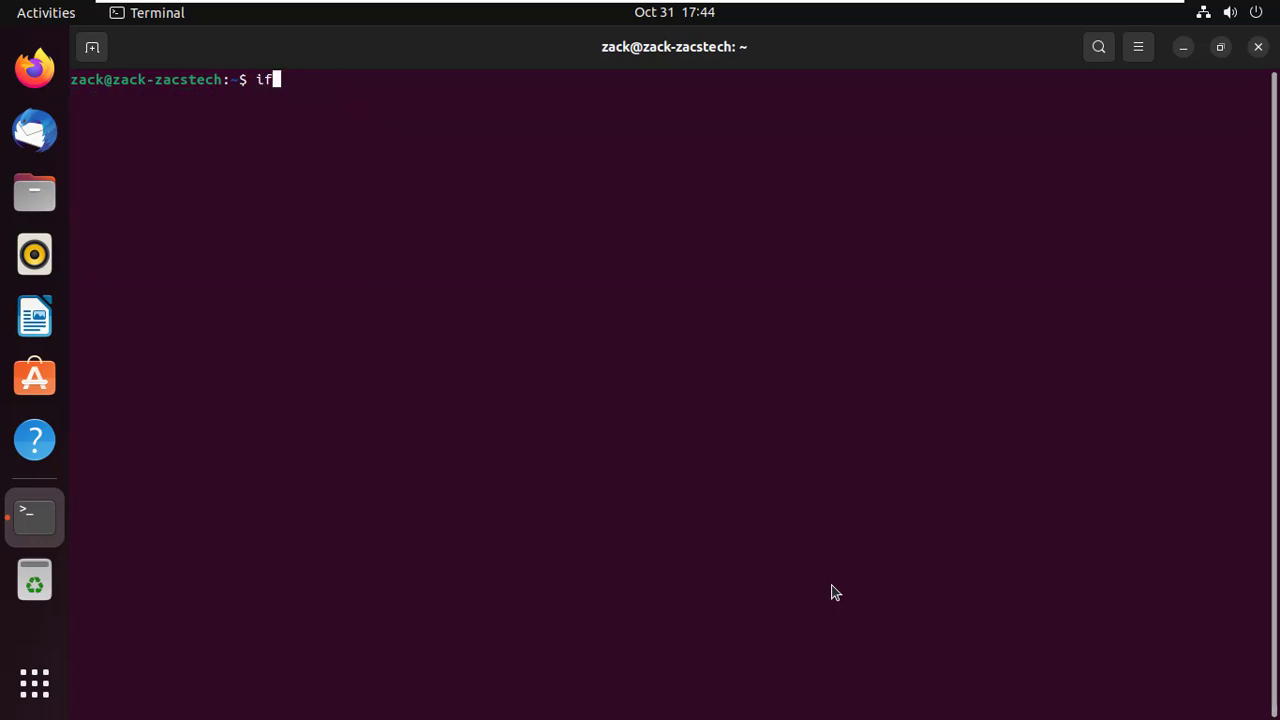
{"action": "type", "text": "config"}
{"action": "key", "text": "Return"}
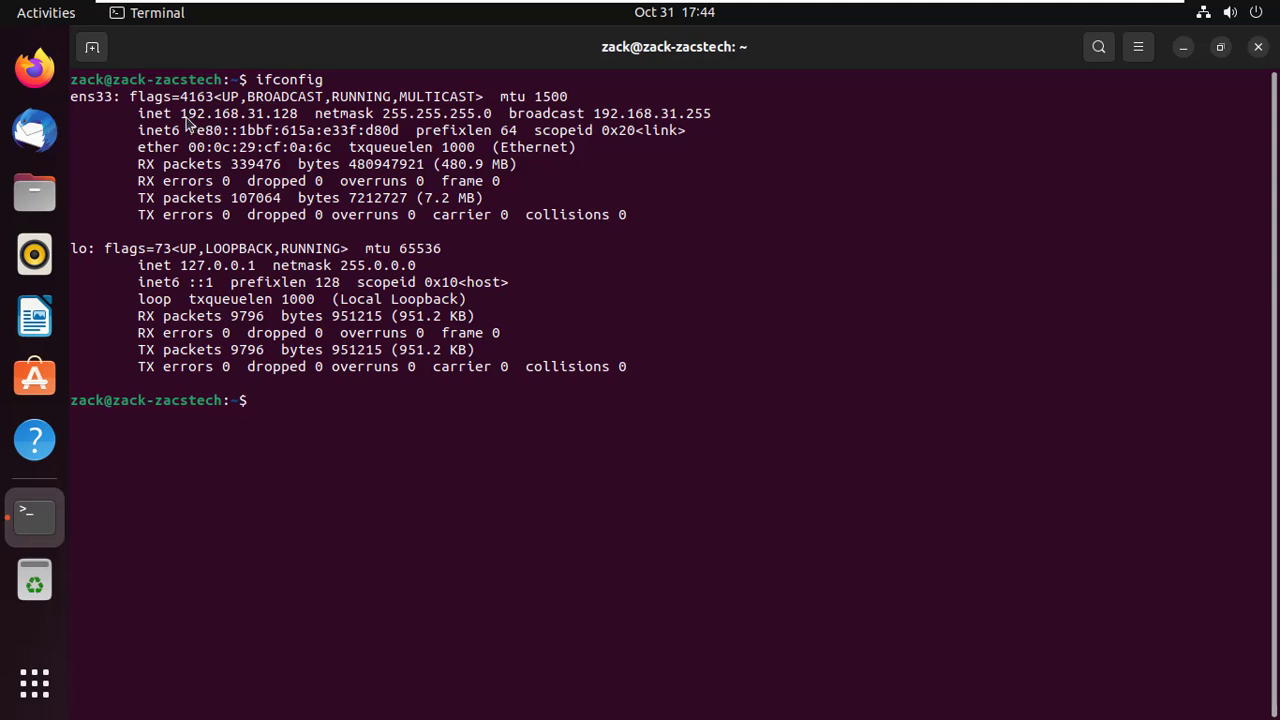
{"action": "left_click_drag", "start_coordinate": [187, 114], "coordinate": [300, 118]}
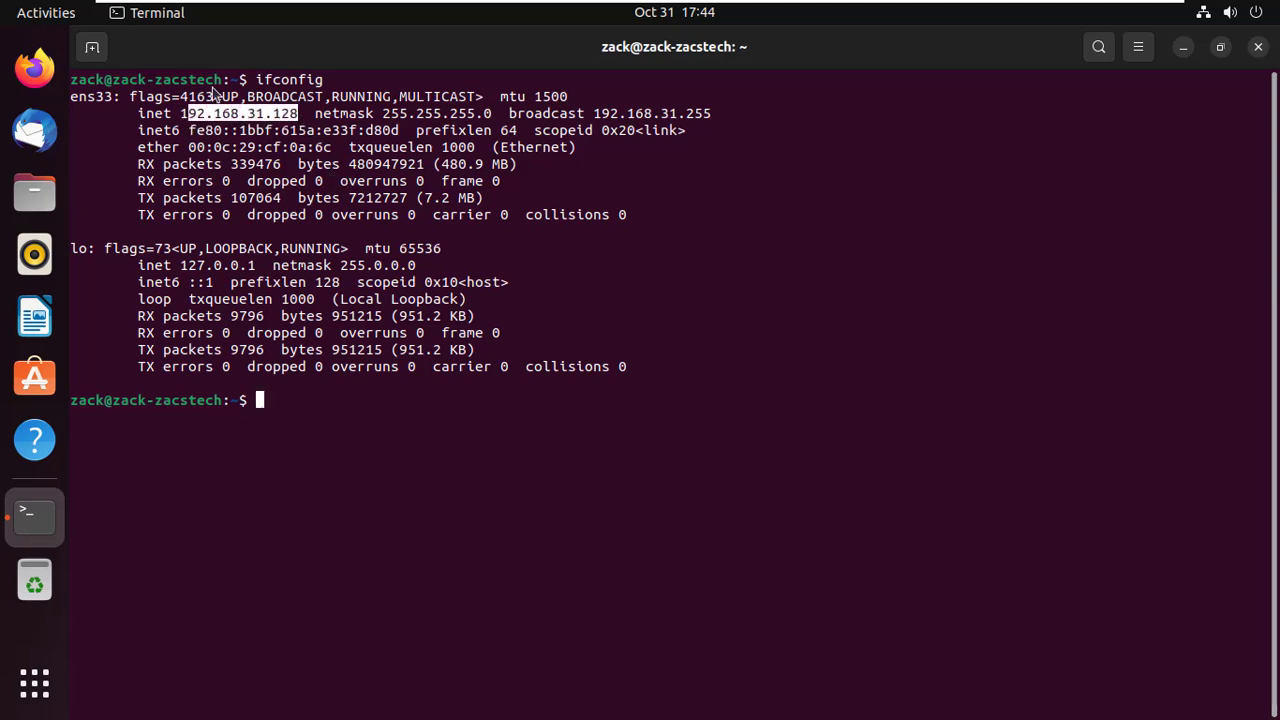
{"action": "left_click", "coordinate": [186, 117]}
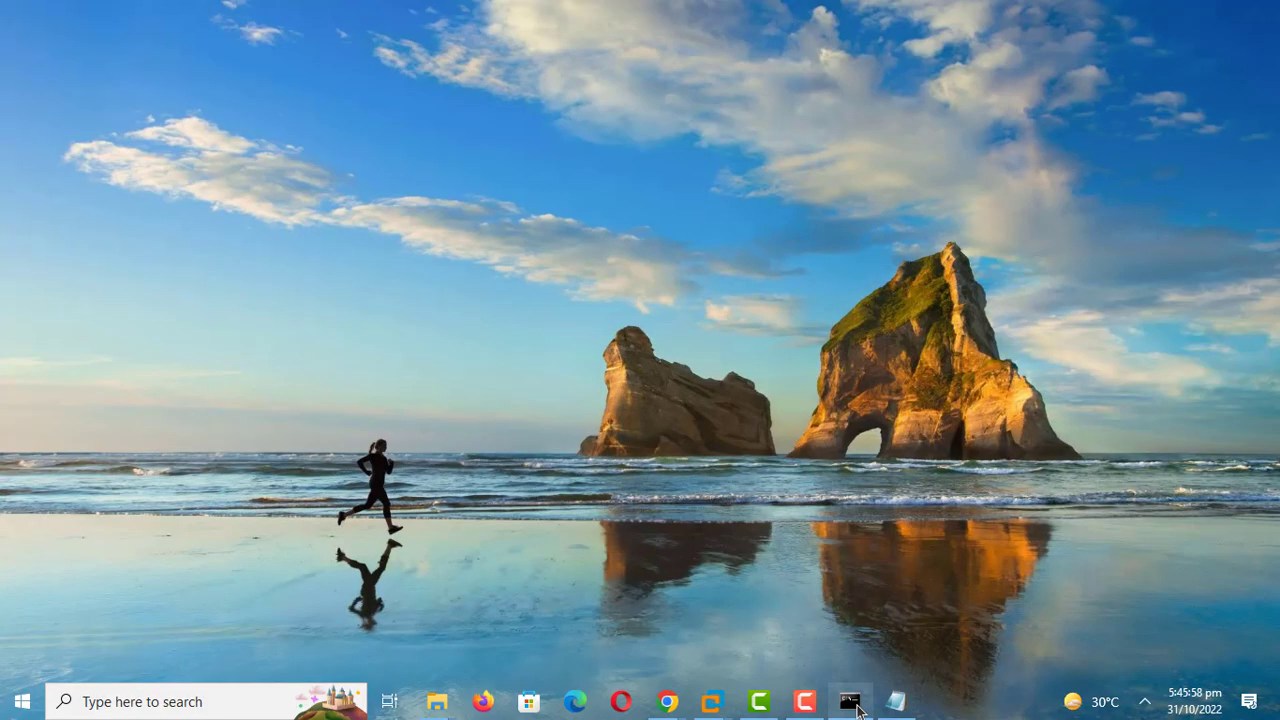
Step: Search for cmd in Windows search and launch Command Prompt
{"action": "mouse_move", "coordinate": [857, 708]}
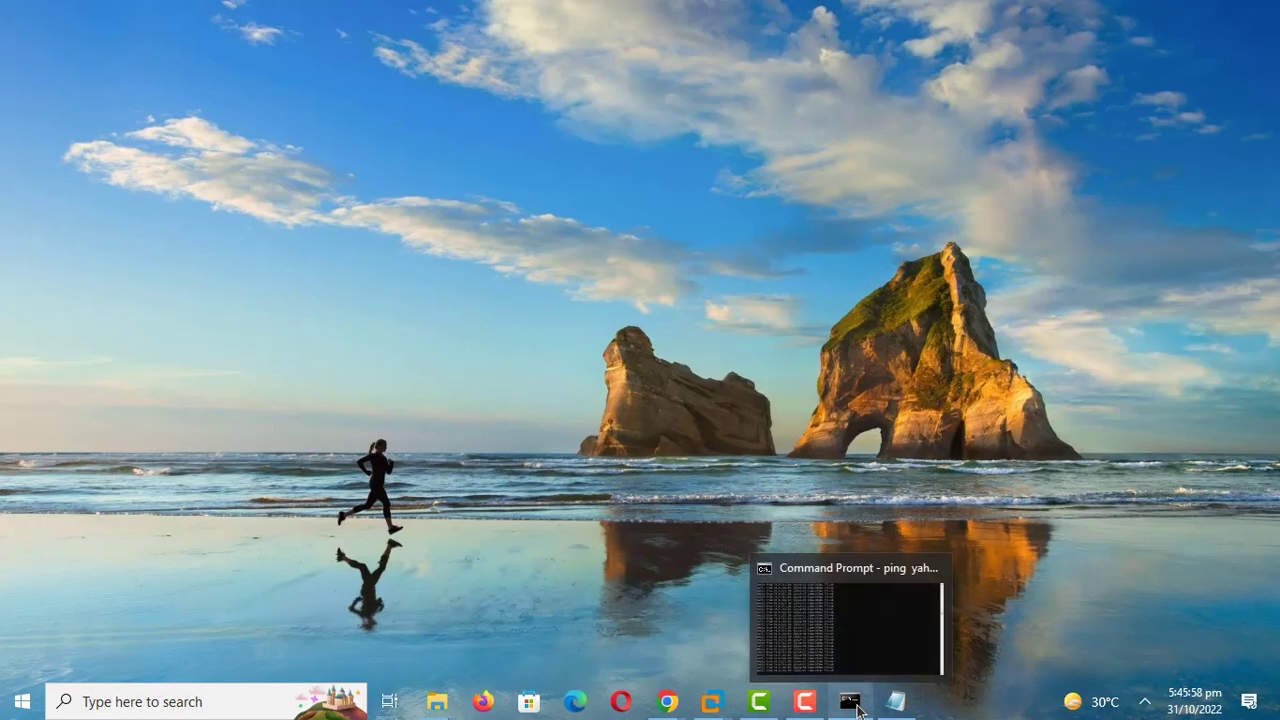
{"action": "left_click", "coordinate": [151, 700]}
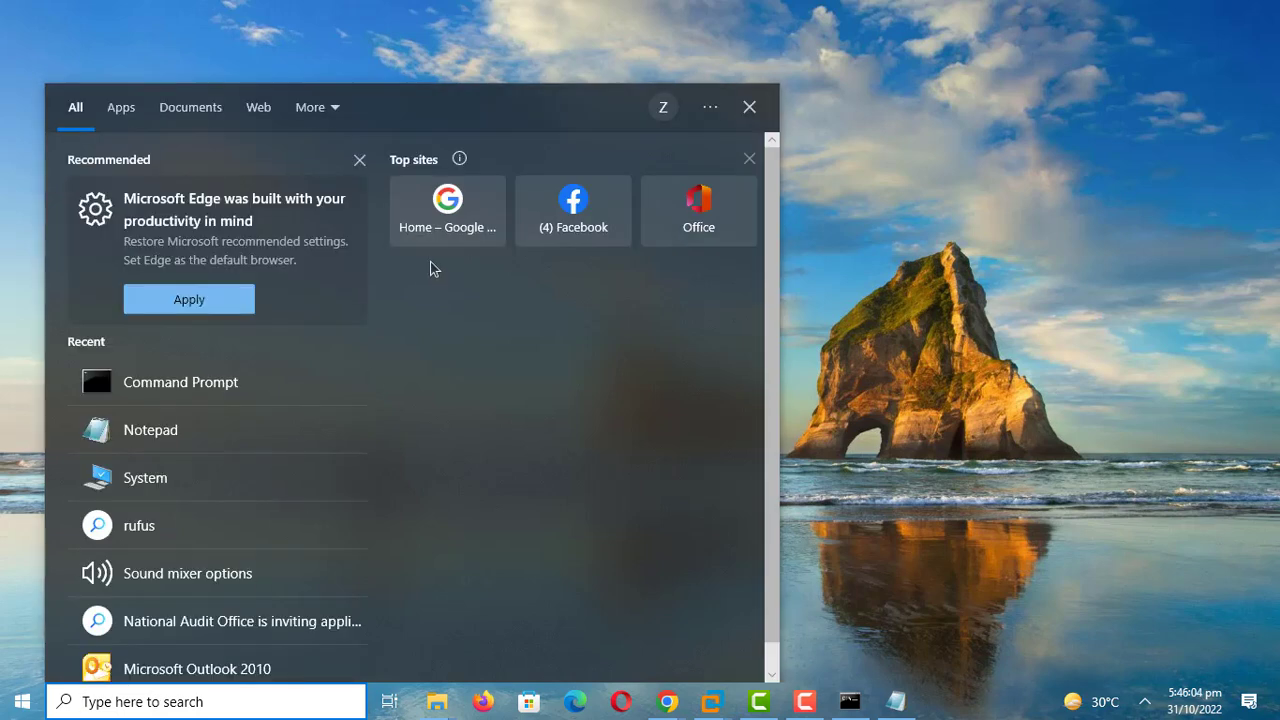
{"action": "type", "text": "cmd"}
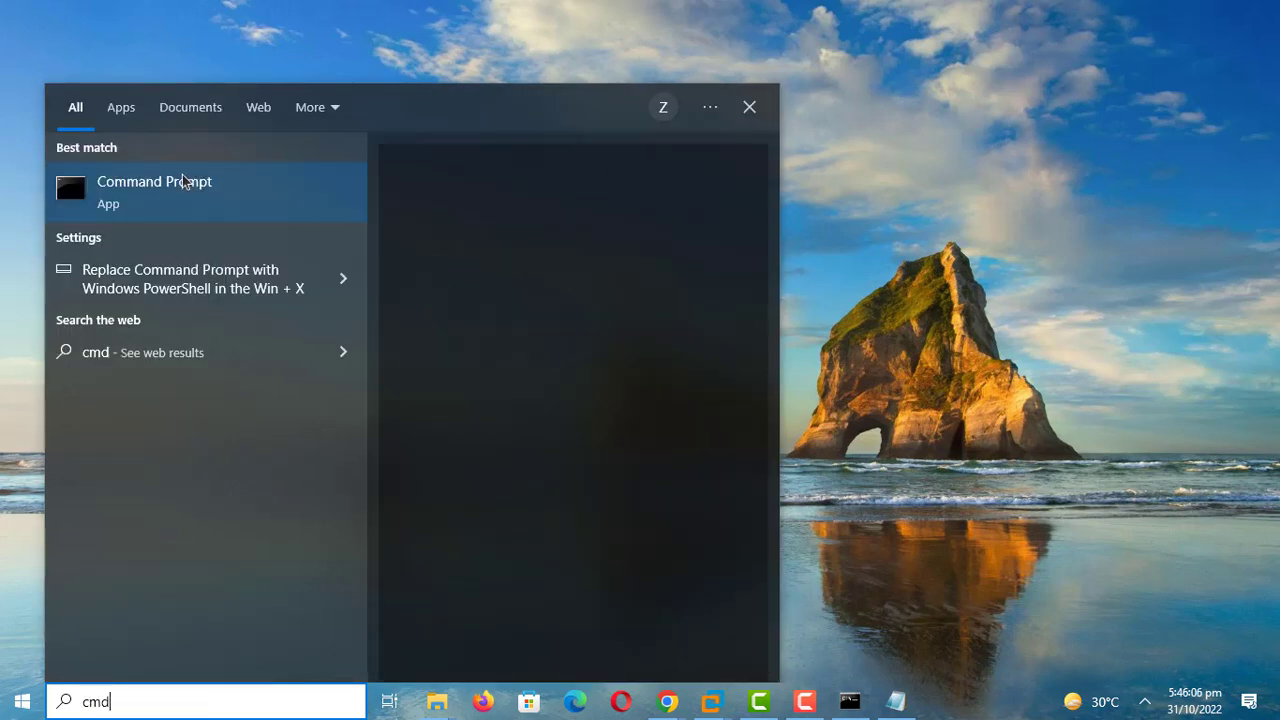
{"action": "left_click", "coordinate": [183, 178]}
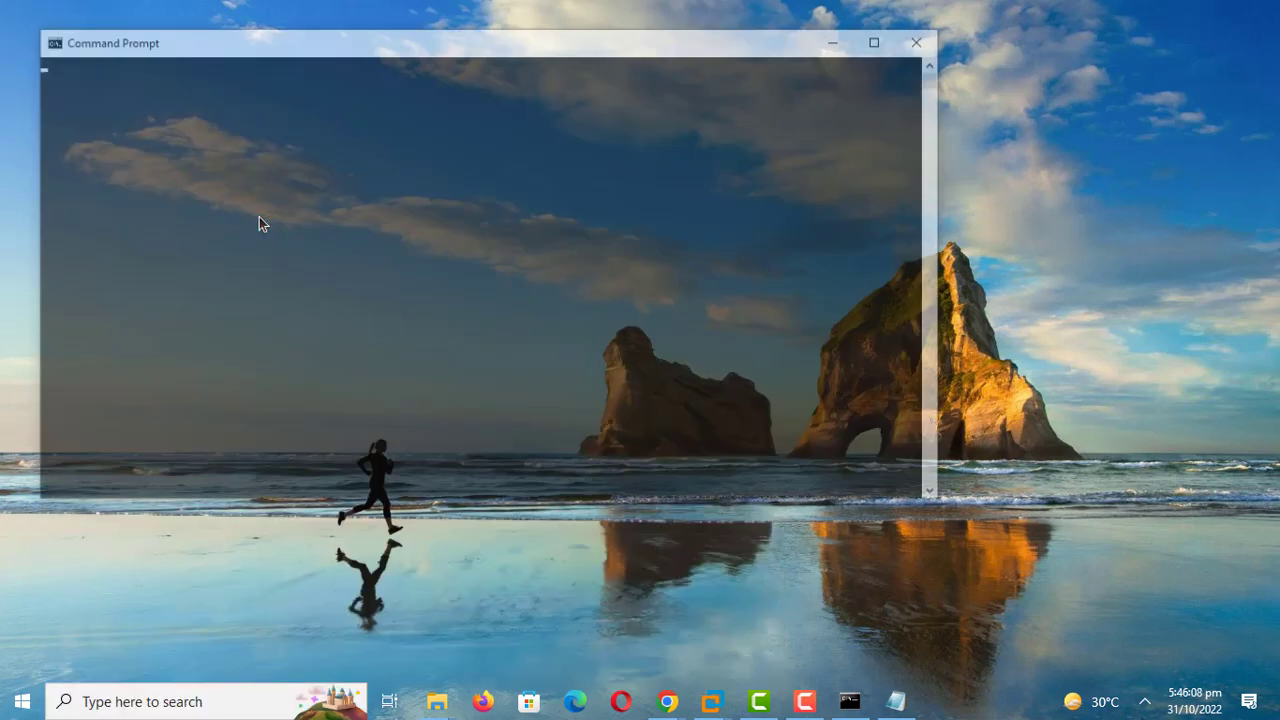
Step: Run ping 192.168.31.128 and get four replies with 0% loss
{"action": "type", "text": "pi"}
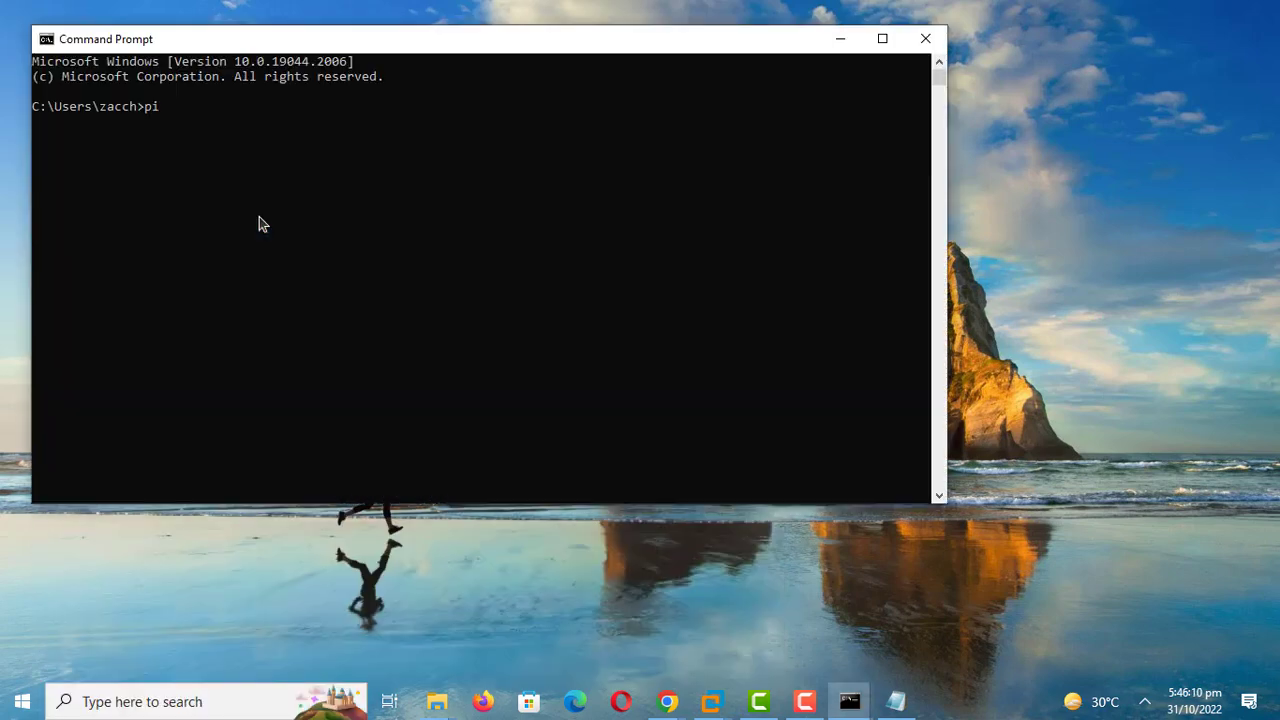
{"action": "type", "text": "ng 192.168.31.128"}
{"action": "key", "text": "Return"}
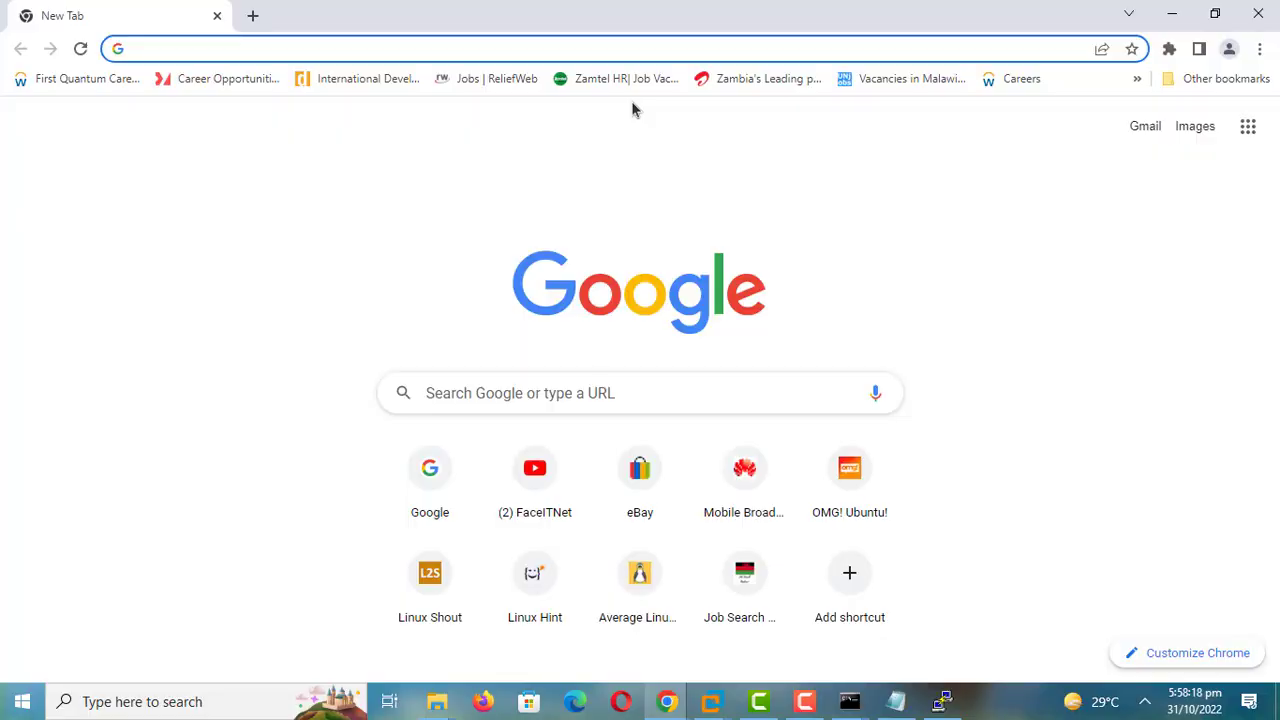
Step: Load 192.168.31.128:1010 in Chrome and proceed past the certificate warning
{"action": "type", "text": "192"}
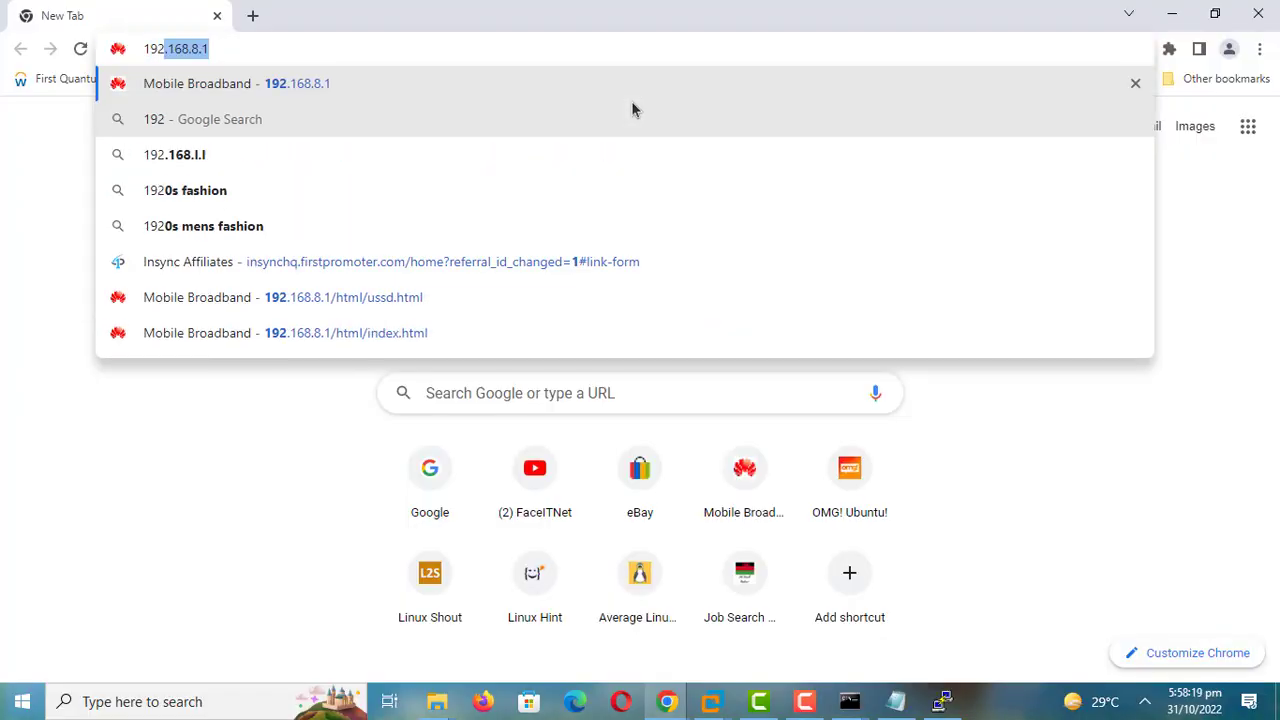
{"action": "type", "text": ".168"}
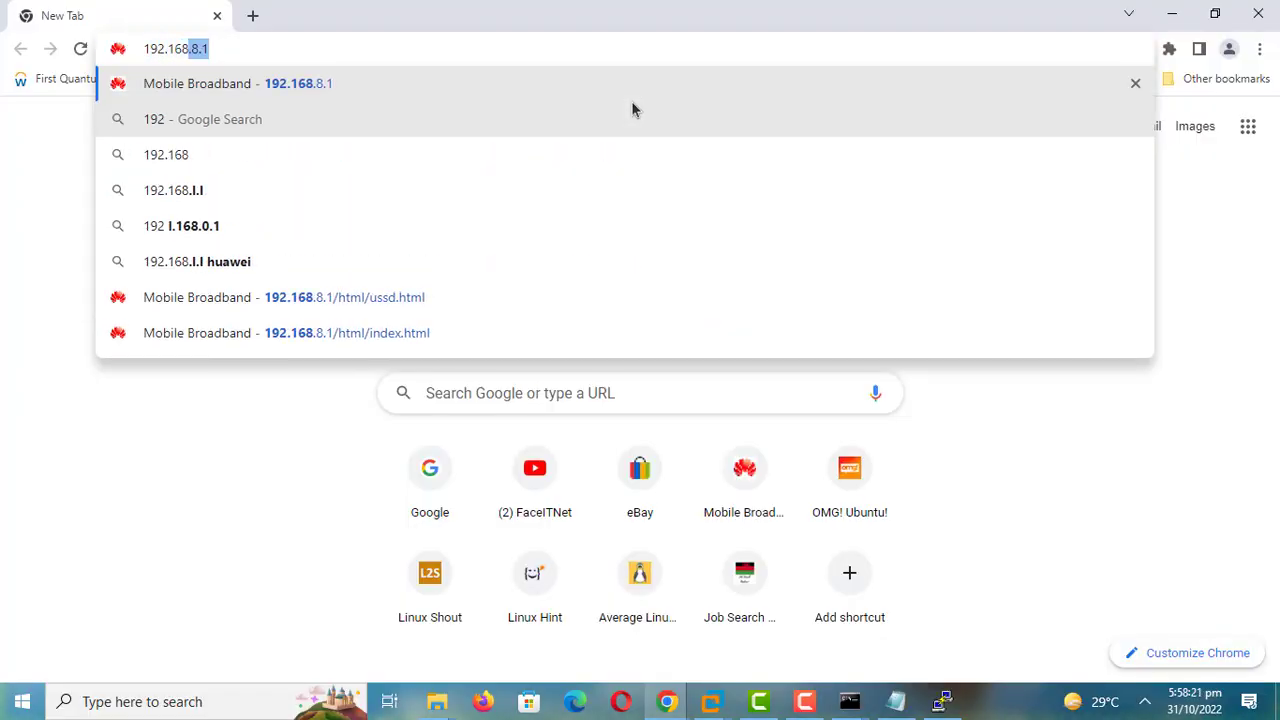
{"action": "type", "text": ".31"}
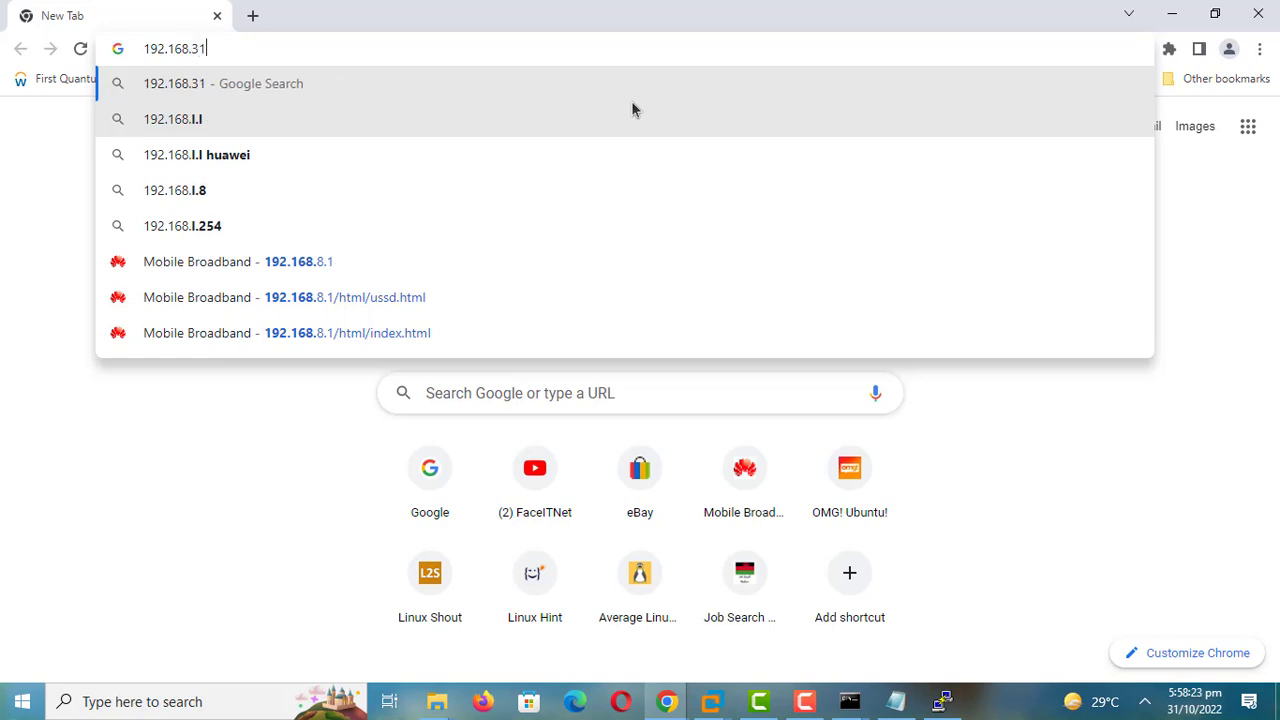
{"action": "type", "text": ".128"}
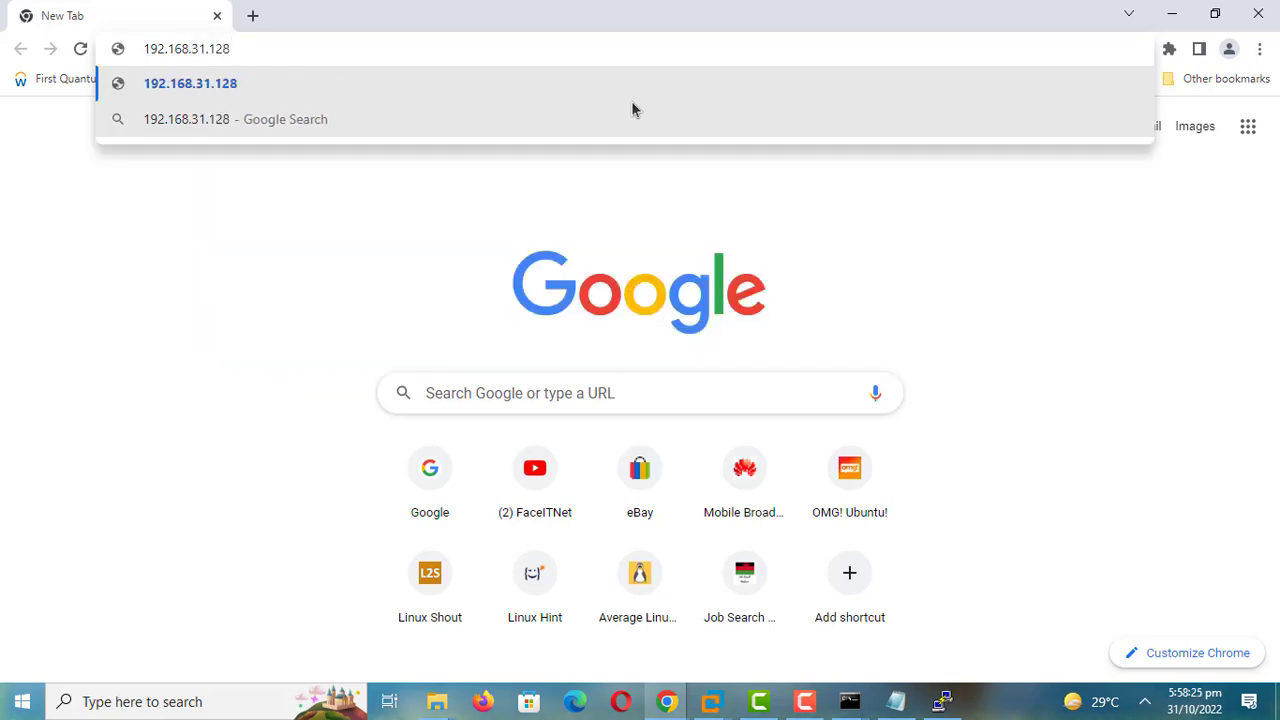
{"action": "type", "text": ":1010"}
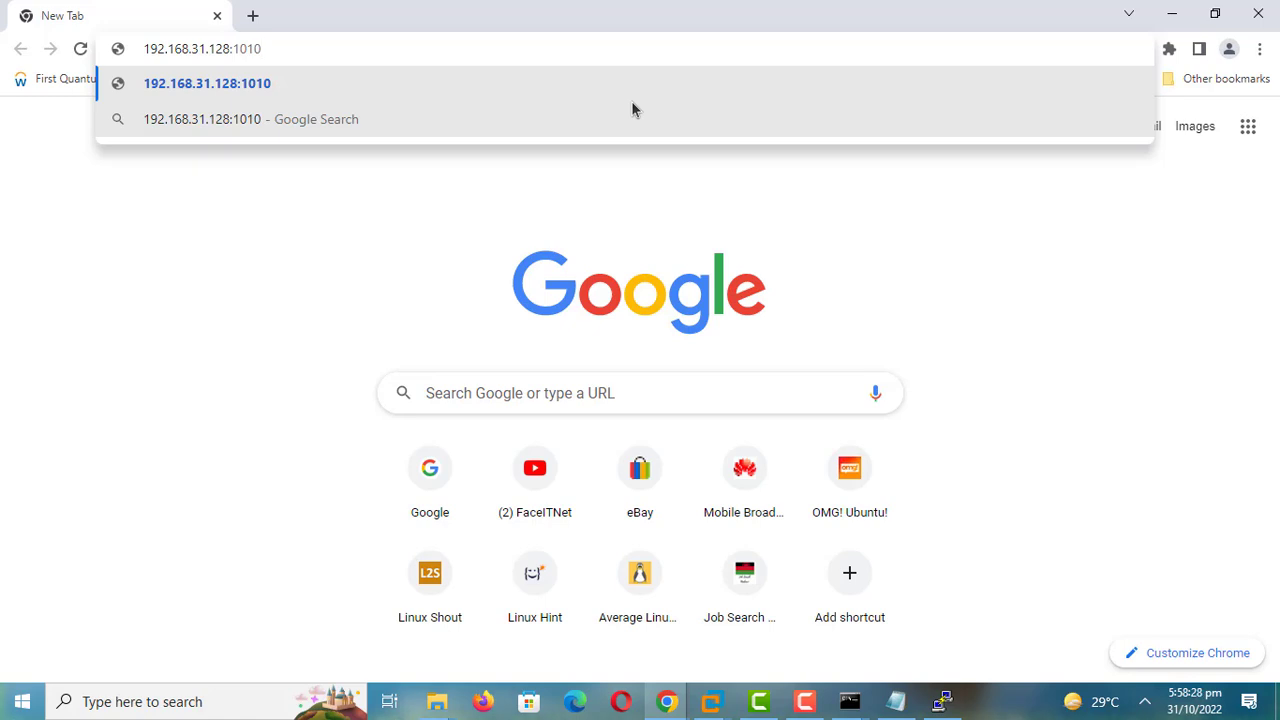
{"action": "key", "text": "Return"}
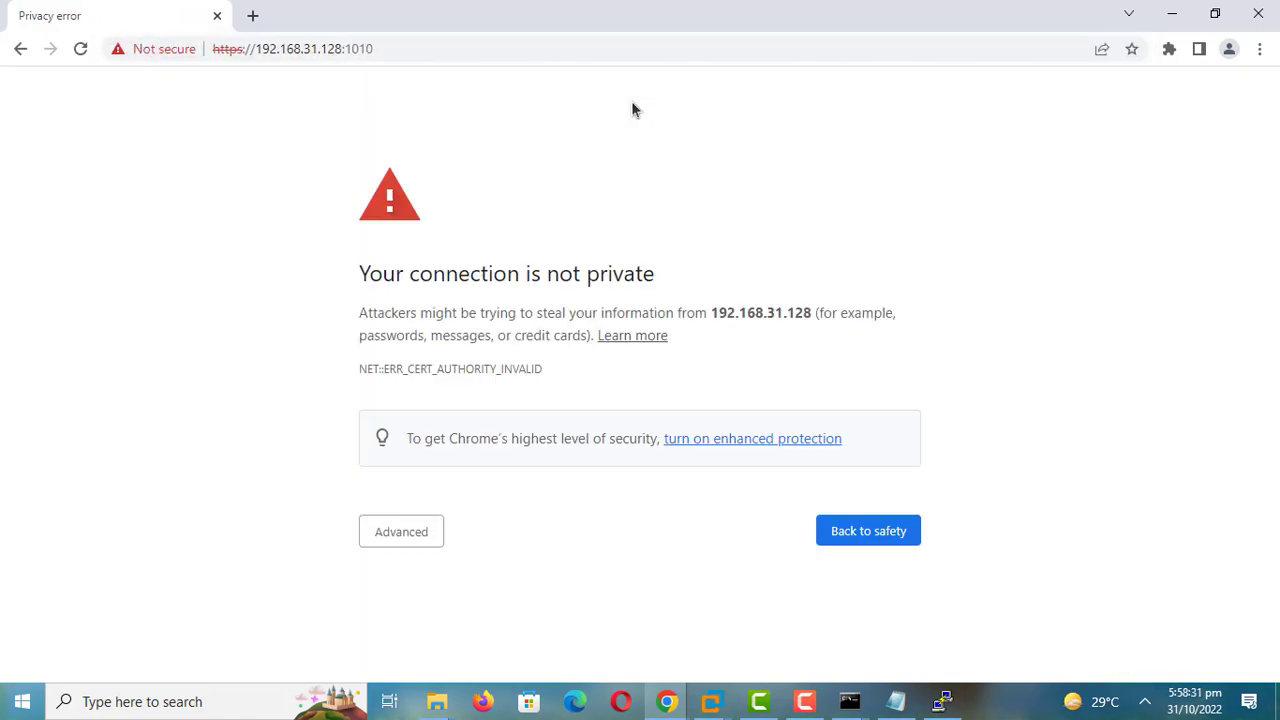
{"action": "key", "text": "Tab"}
{"action": "key", "text": "Return"}
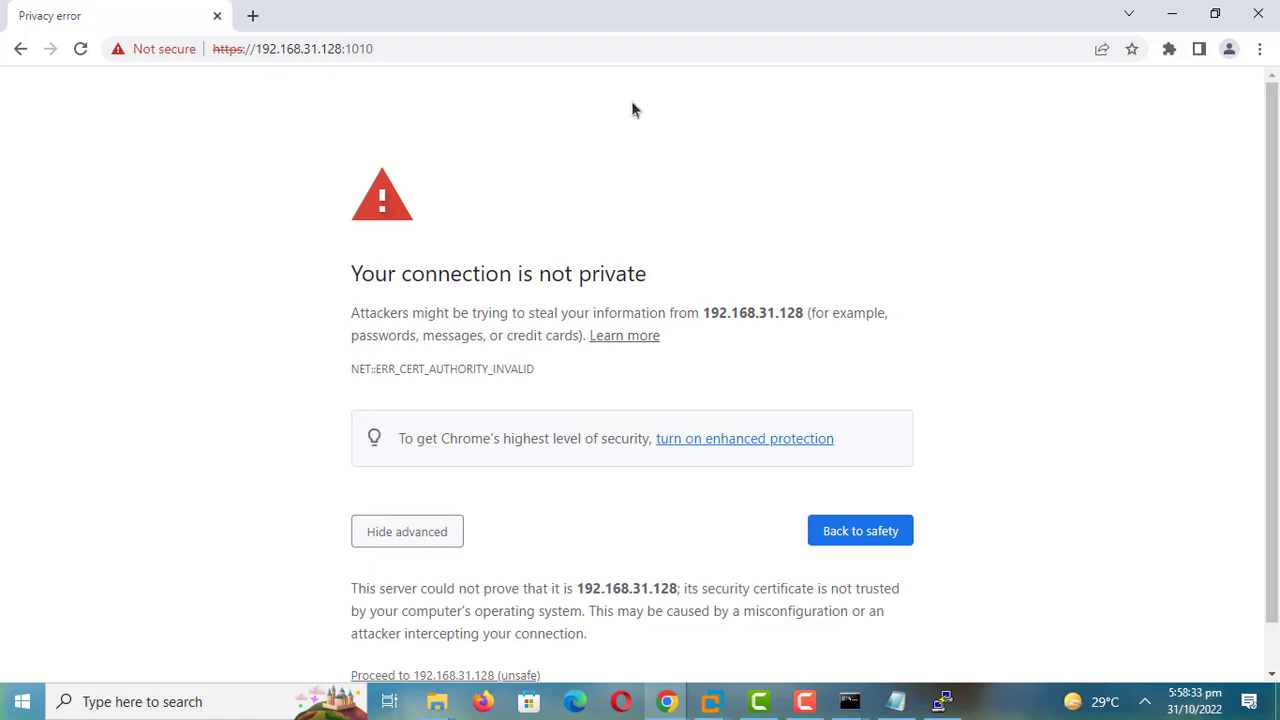
{"action": "key", "text": "Tab"}
{"action": "key", "text": "Return"}
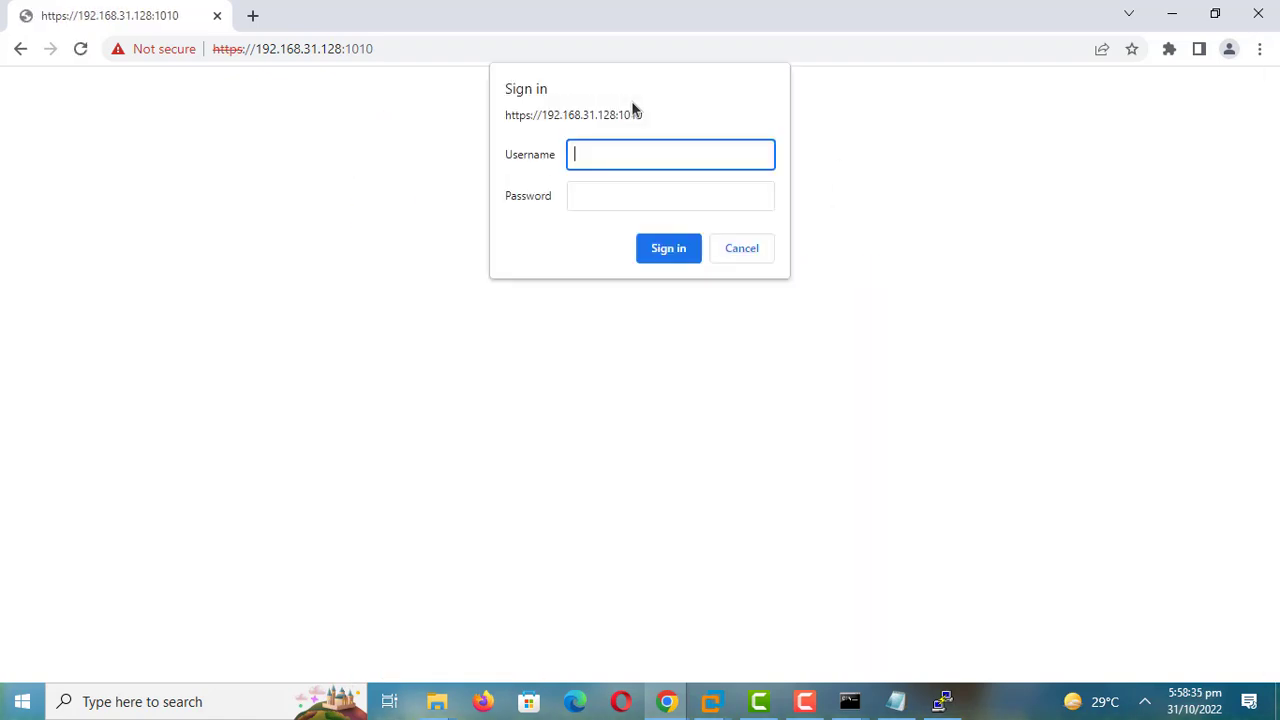
Step: Sign in to Web Administration as admin with the administrator password
{"action": "type", "text": "admin"}
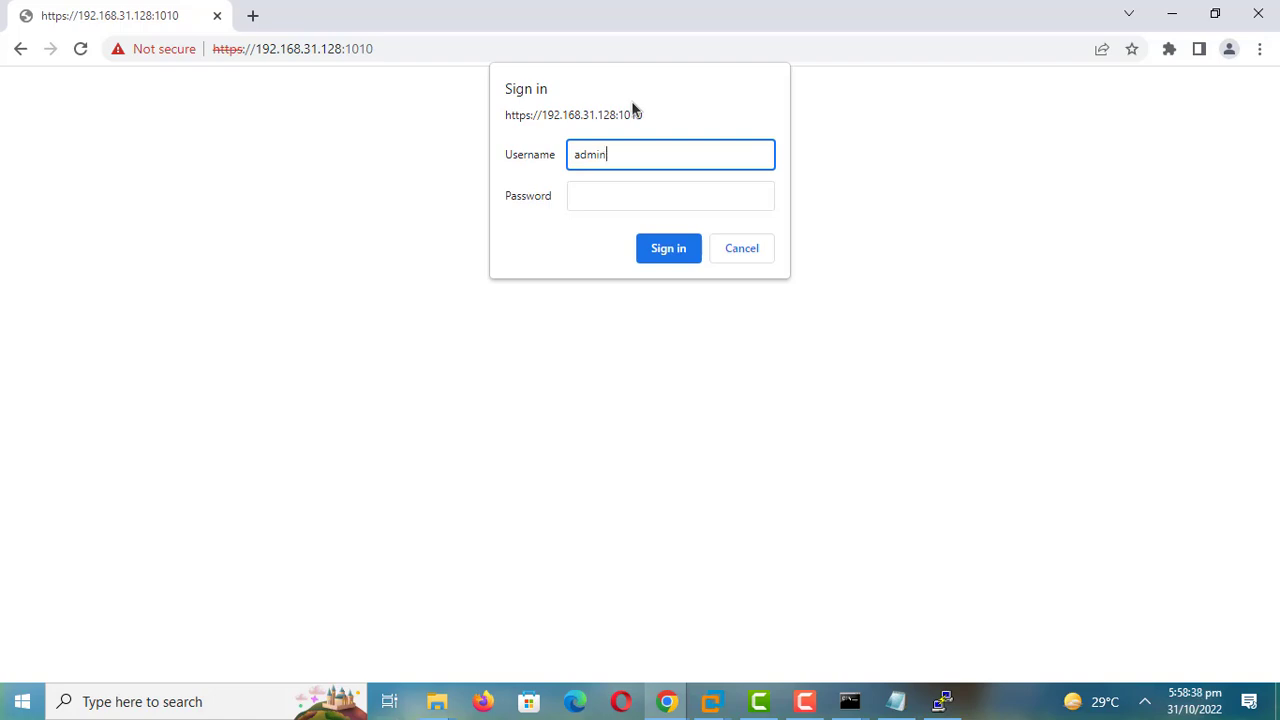
{"action": "key", "text": "Tab"}
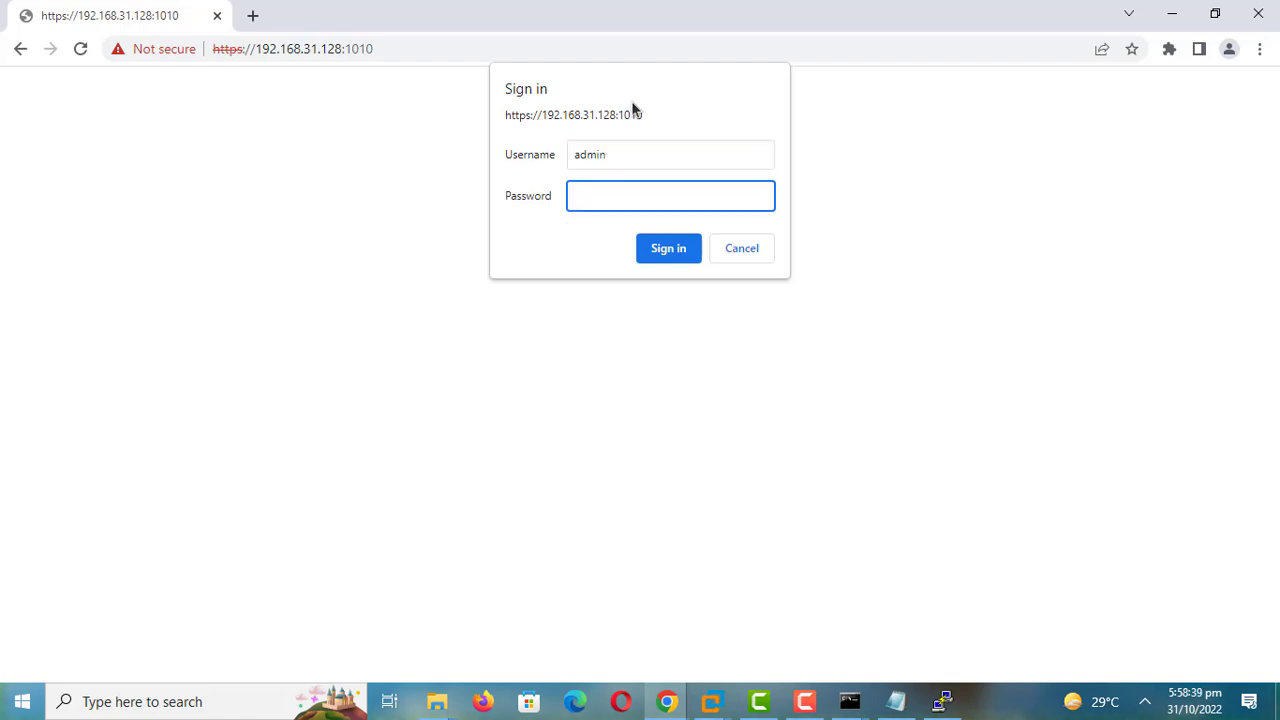
{"action": "type", "text": "••••••••"}
{"action": "key", "text": "Return"}
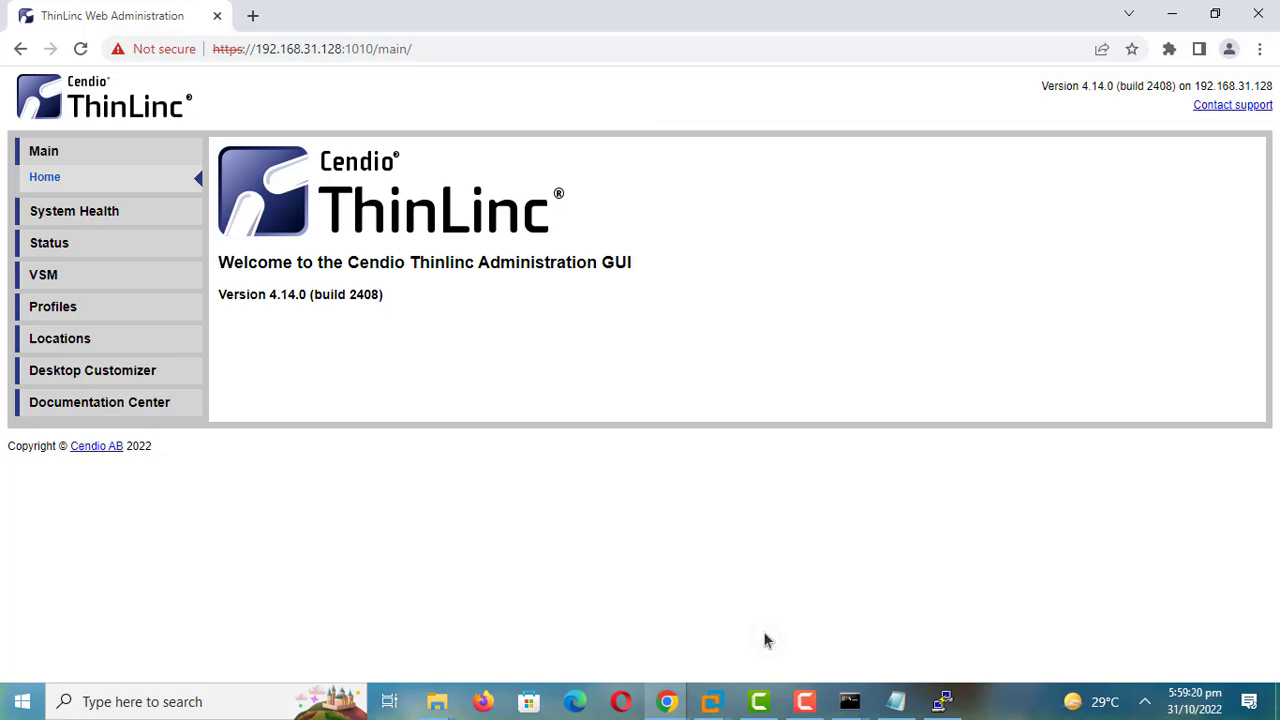
{"action": "left_click", "coordinate": [88, 242]}
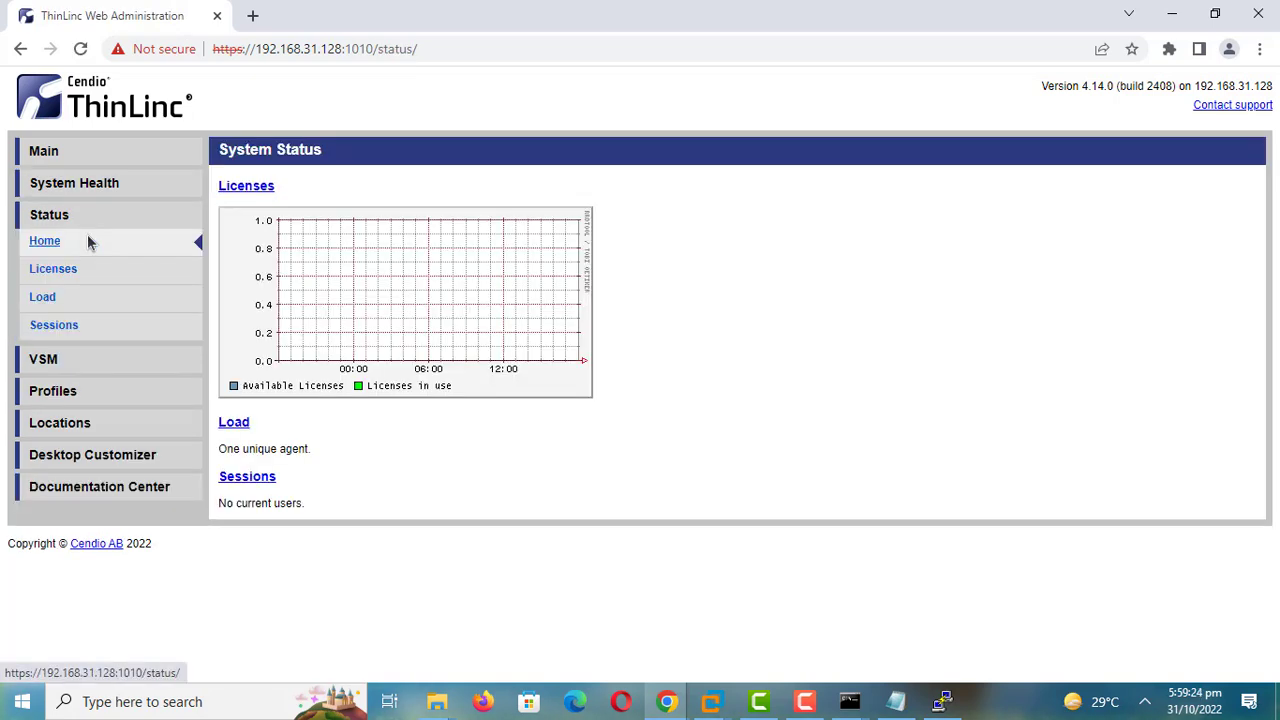
{"action": "left_click", "coordinate": [86, 424]}
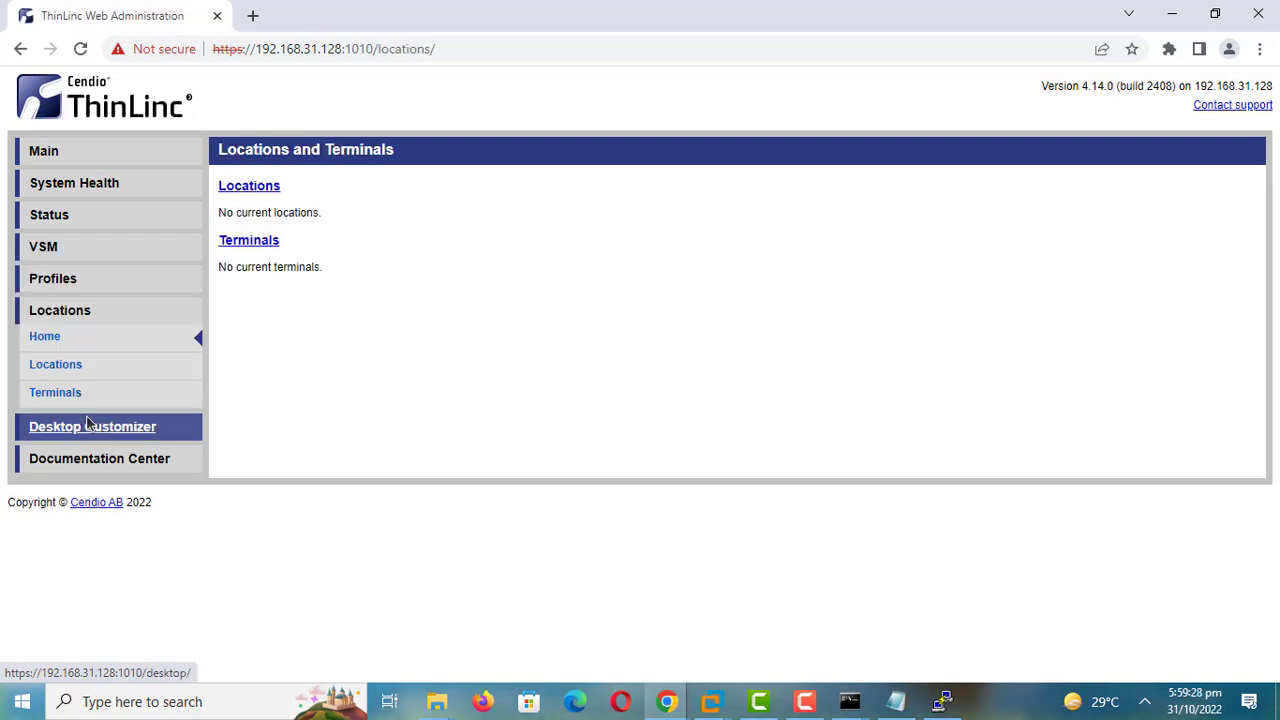
{"action": "left_click", "coordinate": [77, 347]}
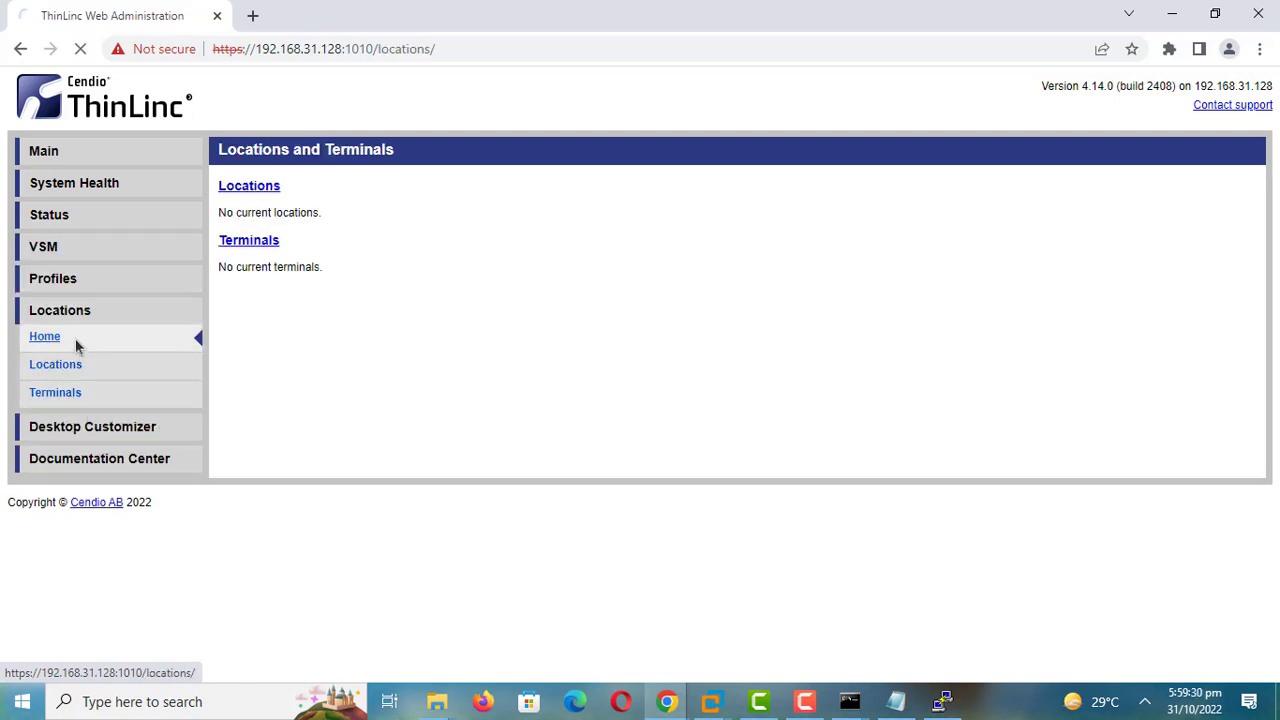
{"action": "left_click", "coordinate": [64, 400]}
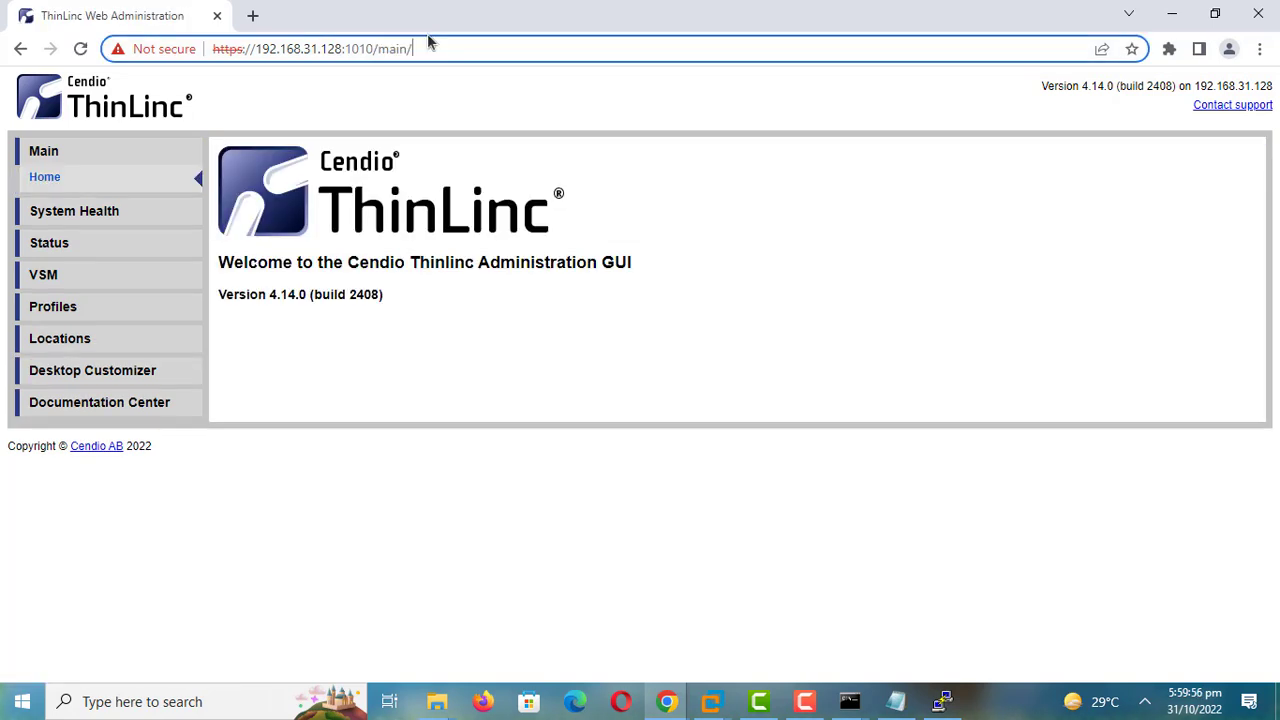
Step: Change the address to port 300 and log in to ThinLinc Web Access with the password
{"action": "key", "text": "BackSpace"}
{"action": "key", "text": "BackSpace"}
{"action": "key", "text": "BackSpace"}
{"action": "key", "text": "BackSpace"}
{"action": "key", "text": "BackSpace"}
{"action": "key", "text": "BackSpace"}
{"action": "key", "text": "BackSpace"}
{"action": "key", "text": "BackSpace"}
{"action": "key", "text": "BackSpace"}
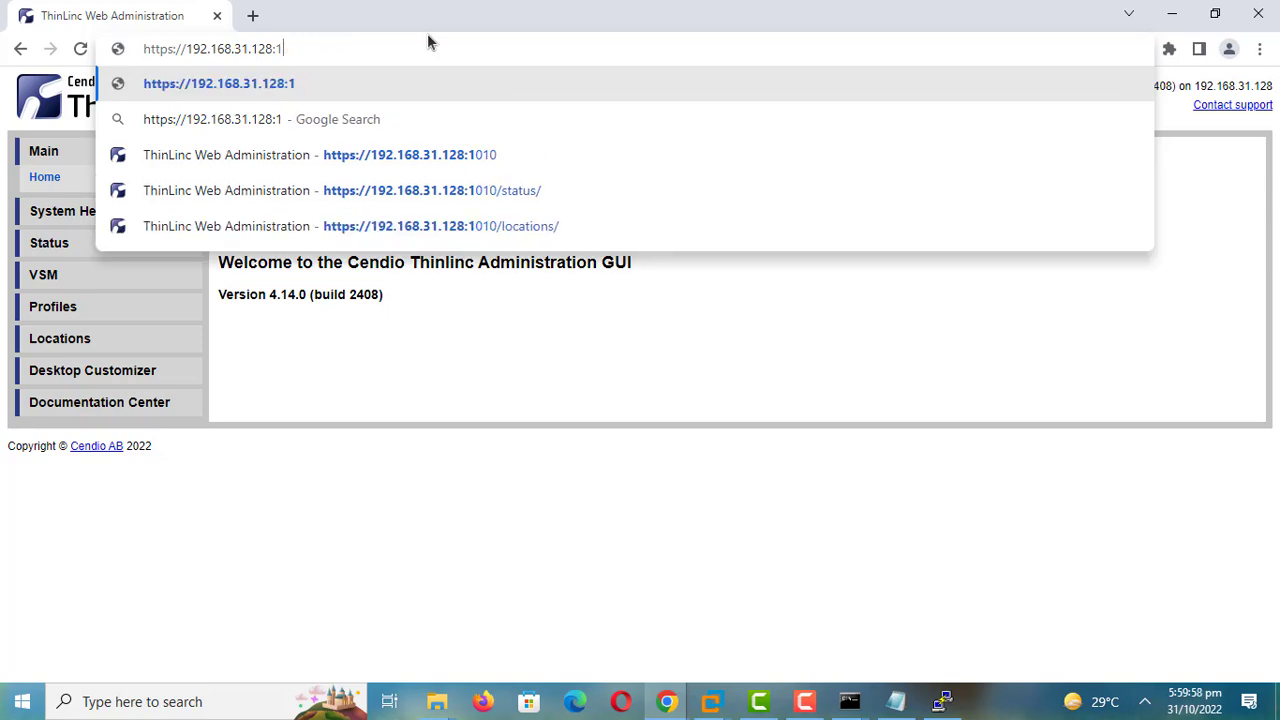
{"action": "key", "text": "BackSpace"}
{"action": "key", "text": "BackSpace"}
{"action": "type", "text": ":300"}
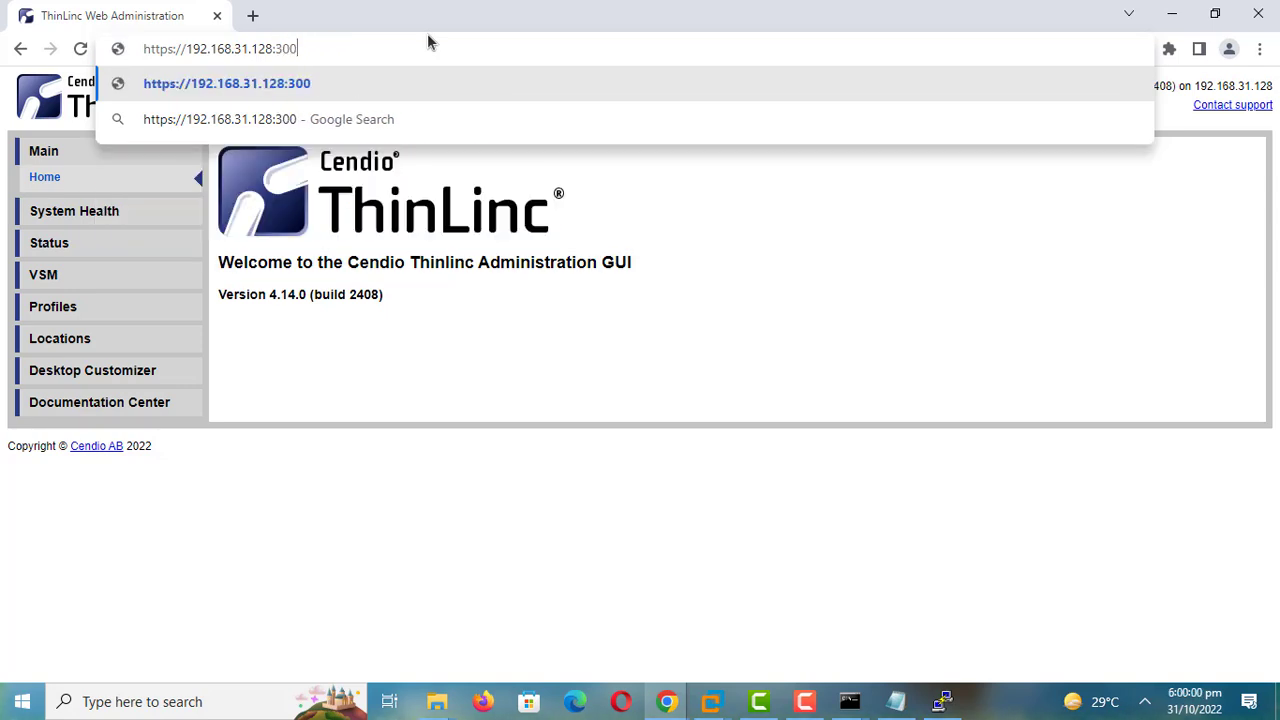
{"action": "key", "text": "Return"}
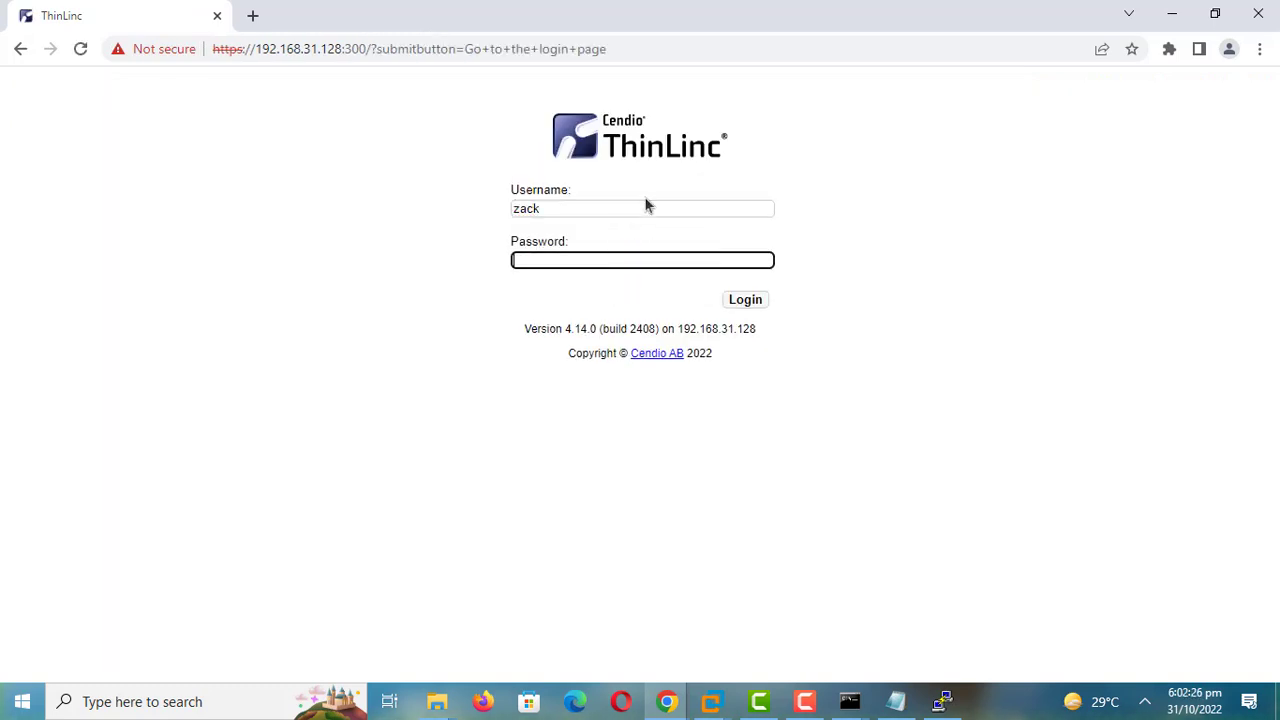
{"action": "type", "text": "********"}
{"action": "left_click", "coordinate": [745, 299]}
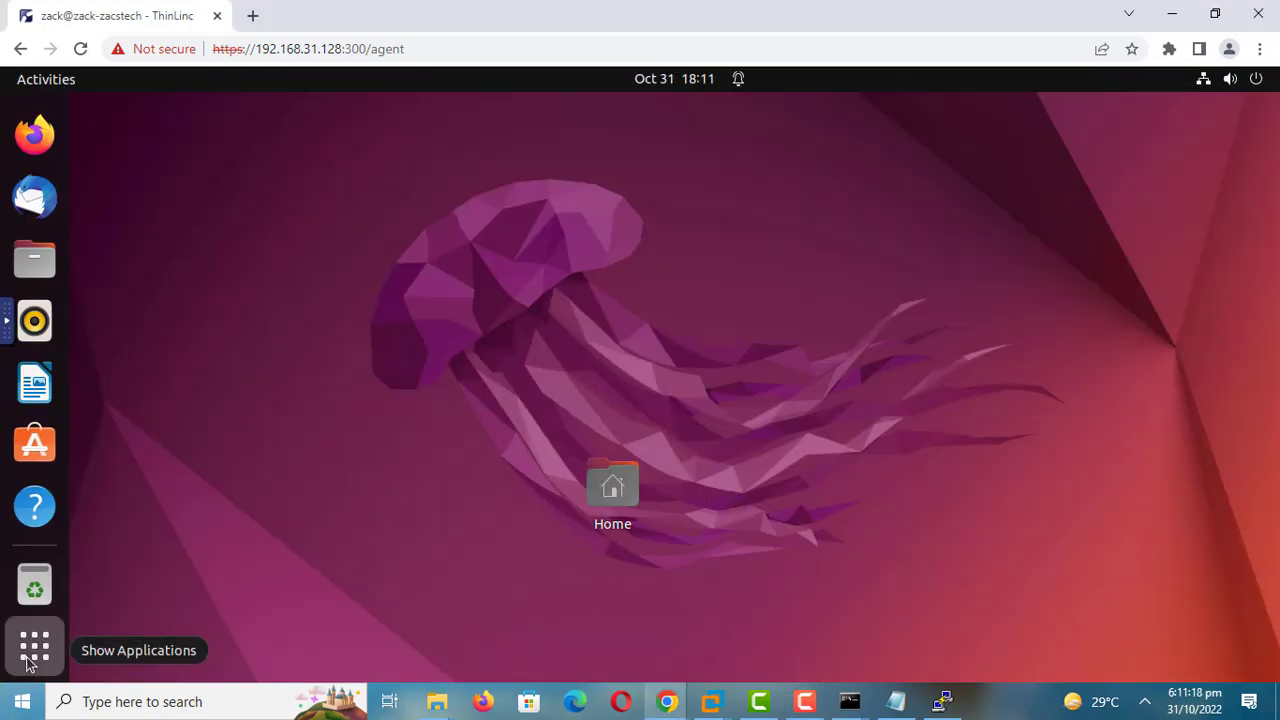
Step: Open and close the remote desktop's application grid several times to browse the installed apps
{"action": "left_click", "coordinate": [30, 662]}
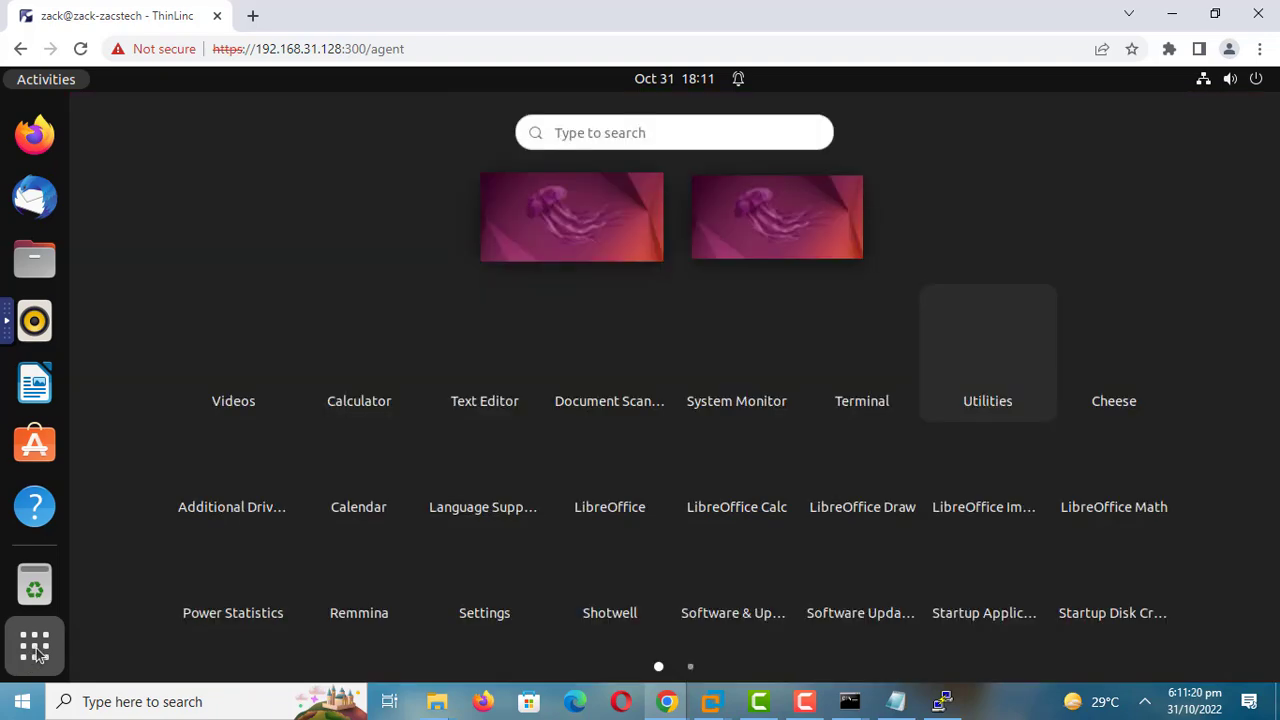
{"action": "left_click", "coordinate": [36, 648]}
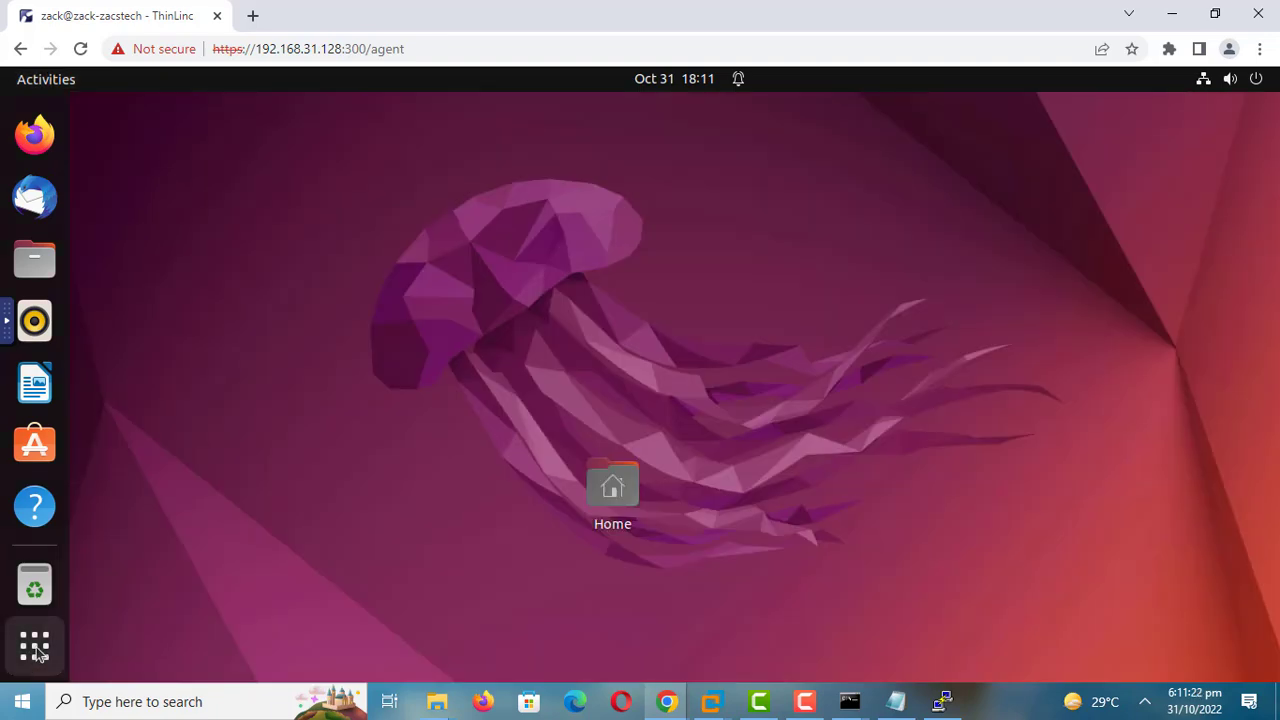
{"action": "left_click", "coordinate": [36, 652]}
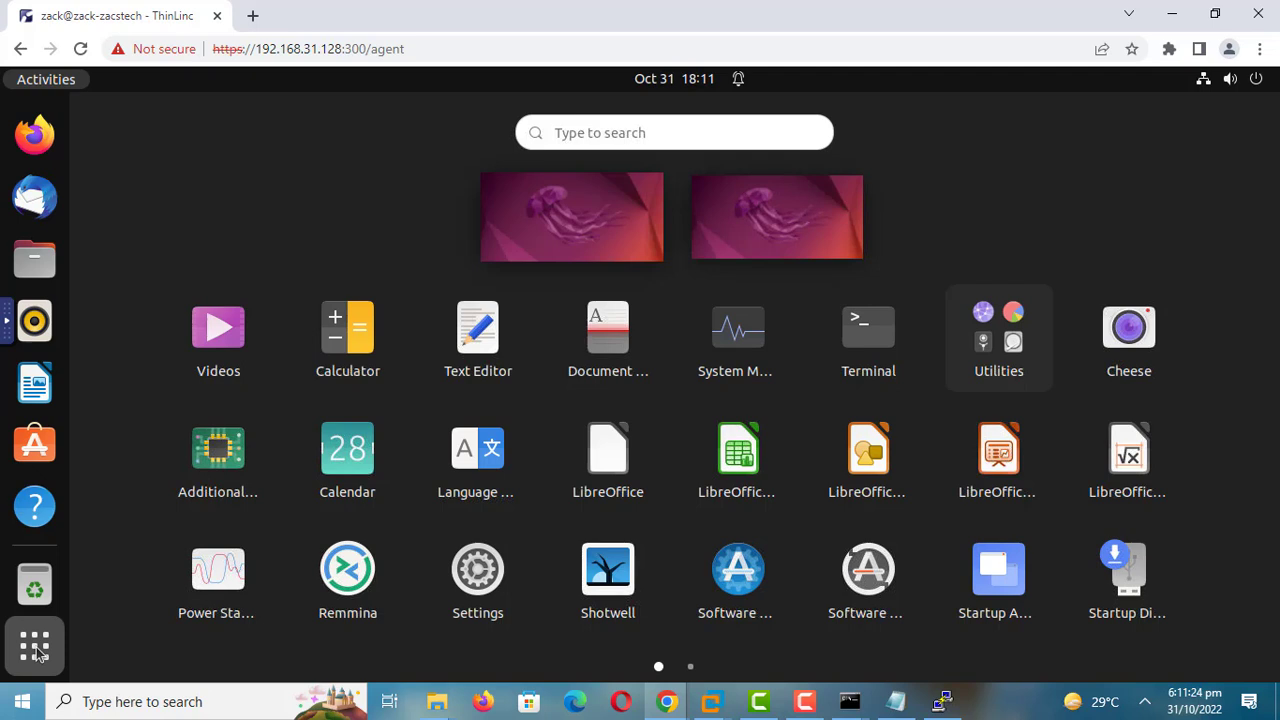
{"action": "left_click", "coordinate": [37, 652]}
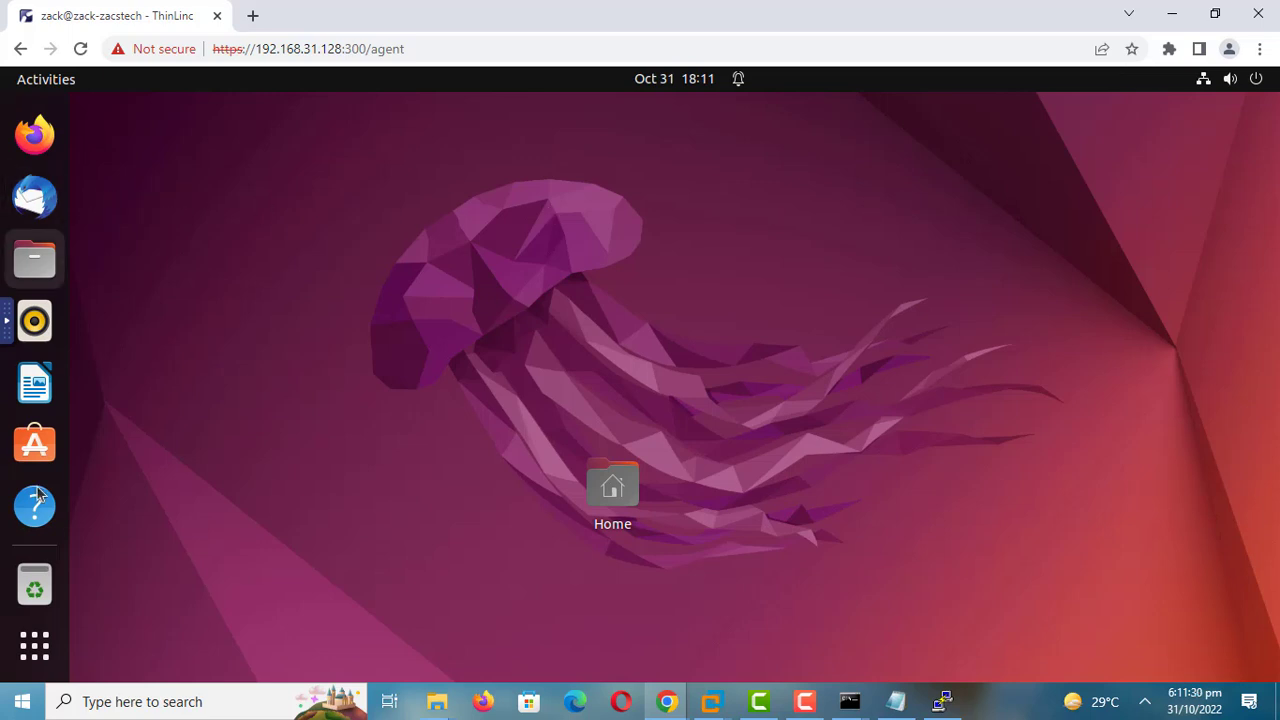
{"action": "left_click", "coordinate": [36, 648]}
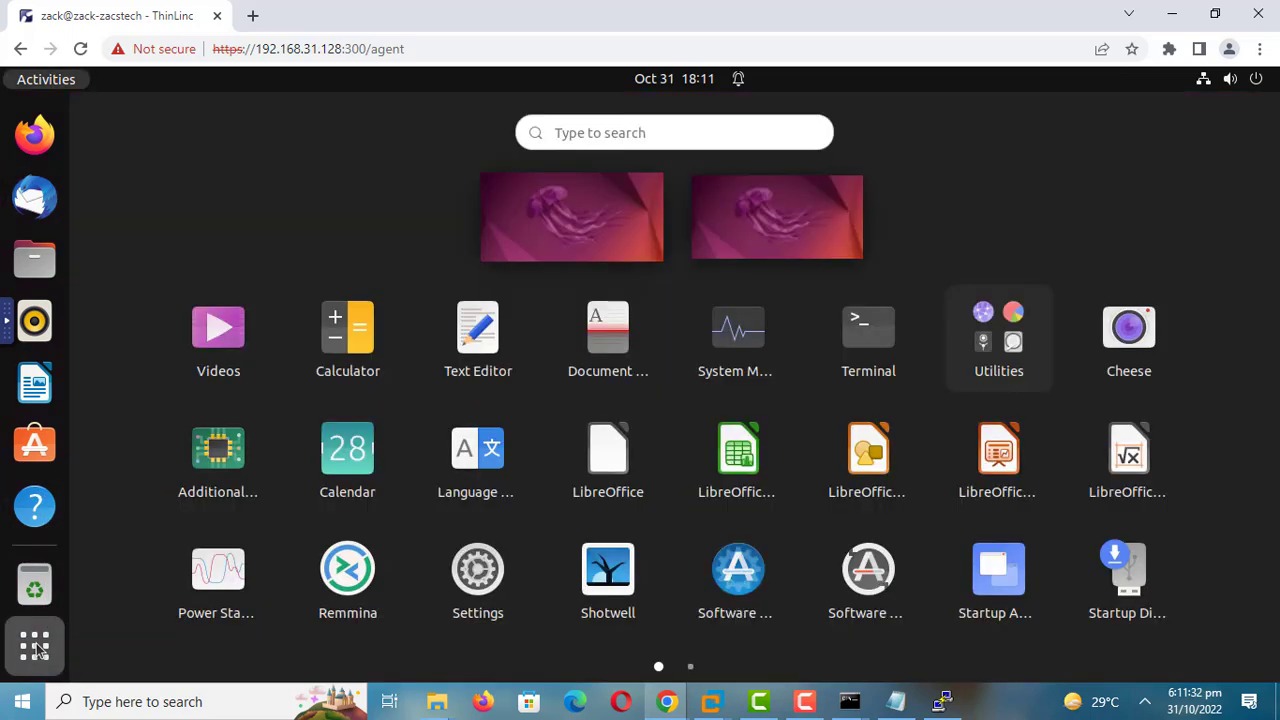
{"action": "left_click", "coordinate": [36, 648]}
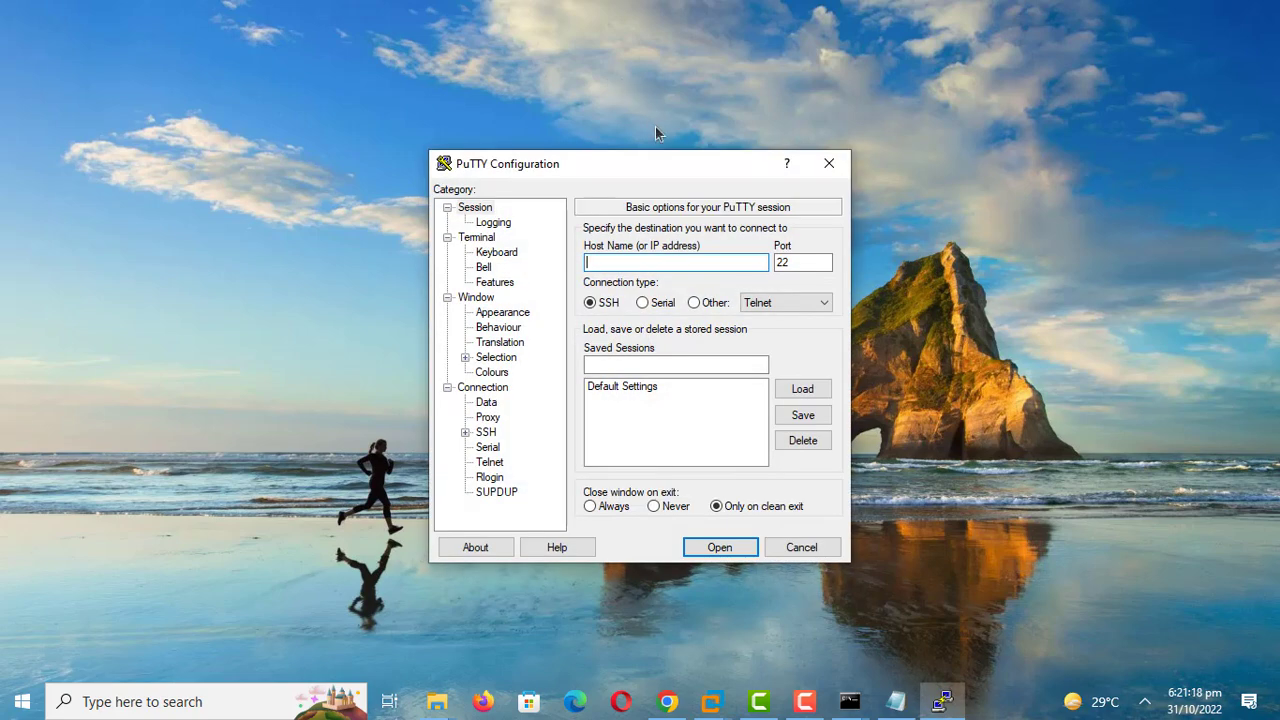
Step: Connect PuTTY over SSH to host 192.168.31.128 on port 22
{"action": "type", "text": "192.1"}
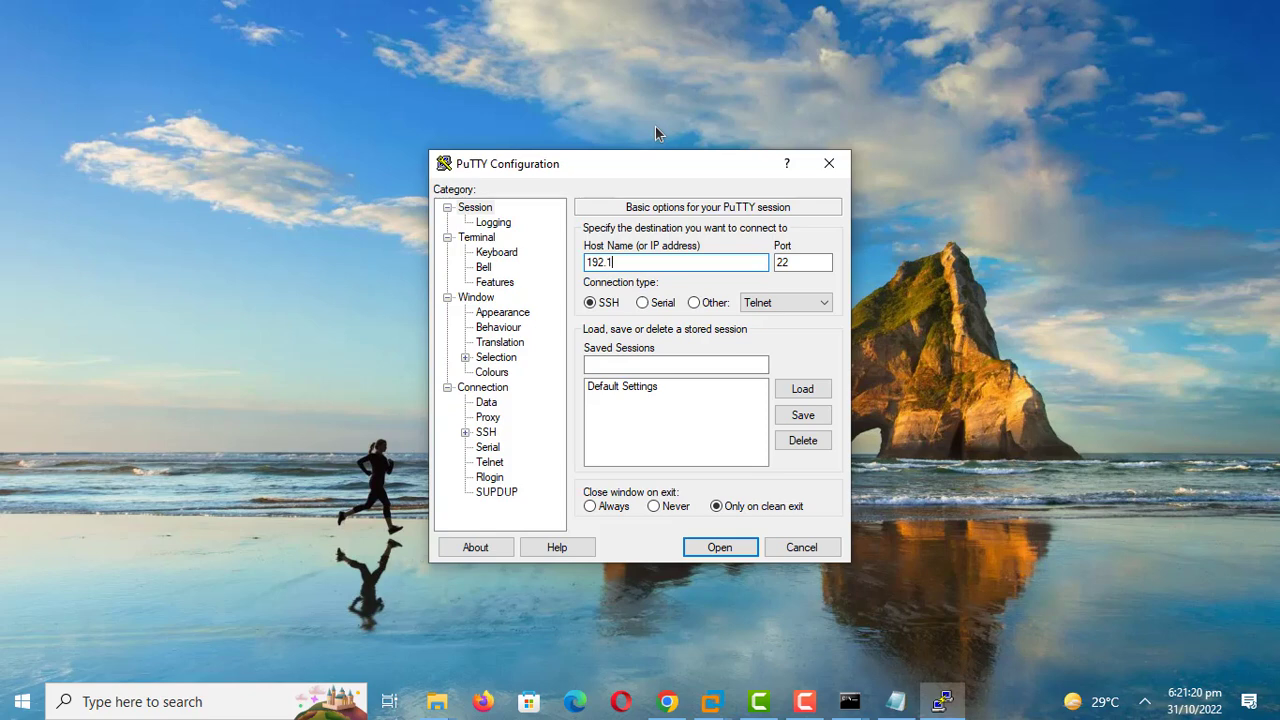
{"action": "type", "text": "68.31.128"}
{"action": "left_click", "coordinate": [719, 547]}
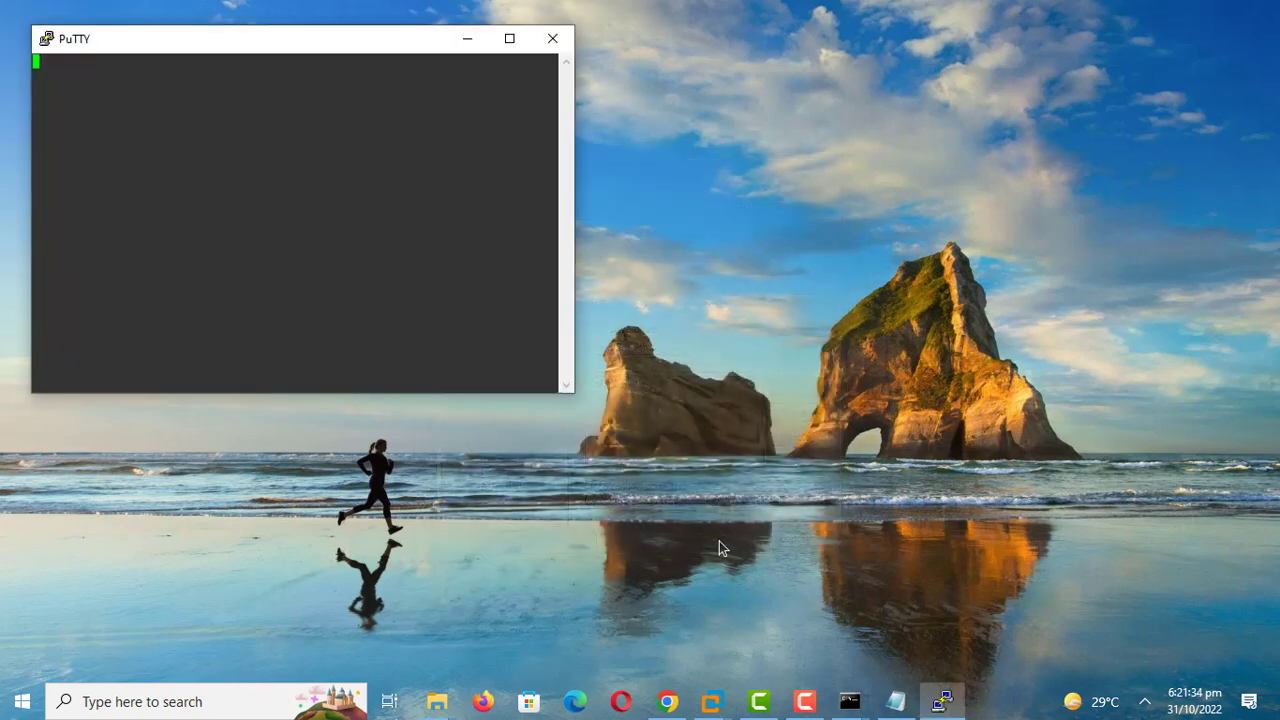
Step: Log in to the Ubuntu server with the account's login name and password
{"action": "type", "text": "zack"}
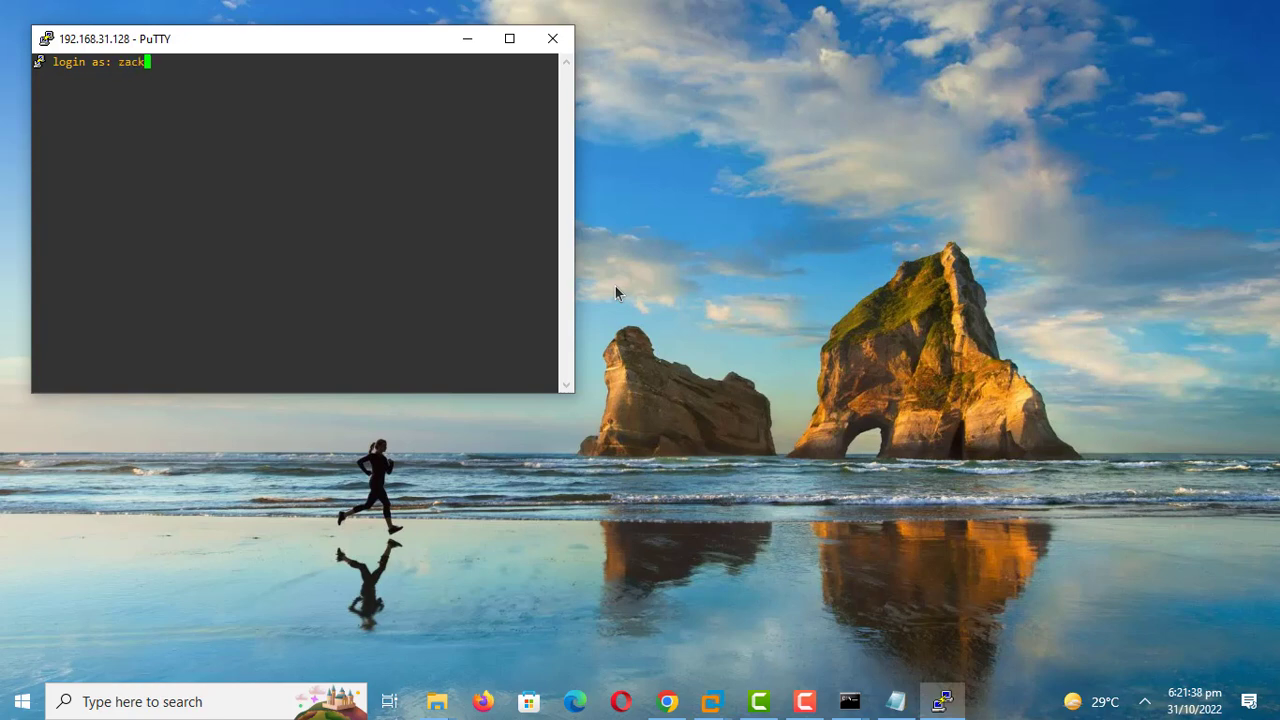
{"action": "key", "text": "Return"}
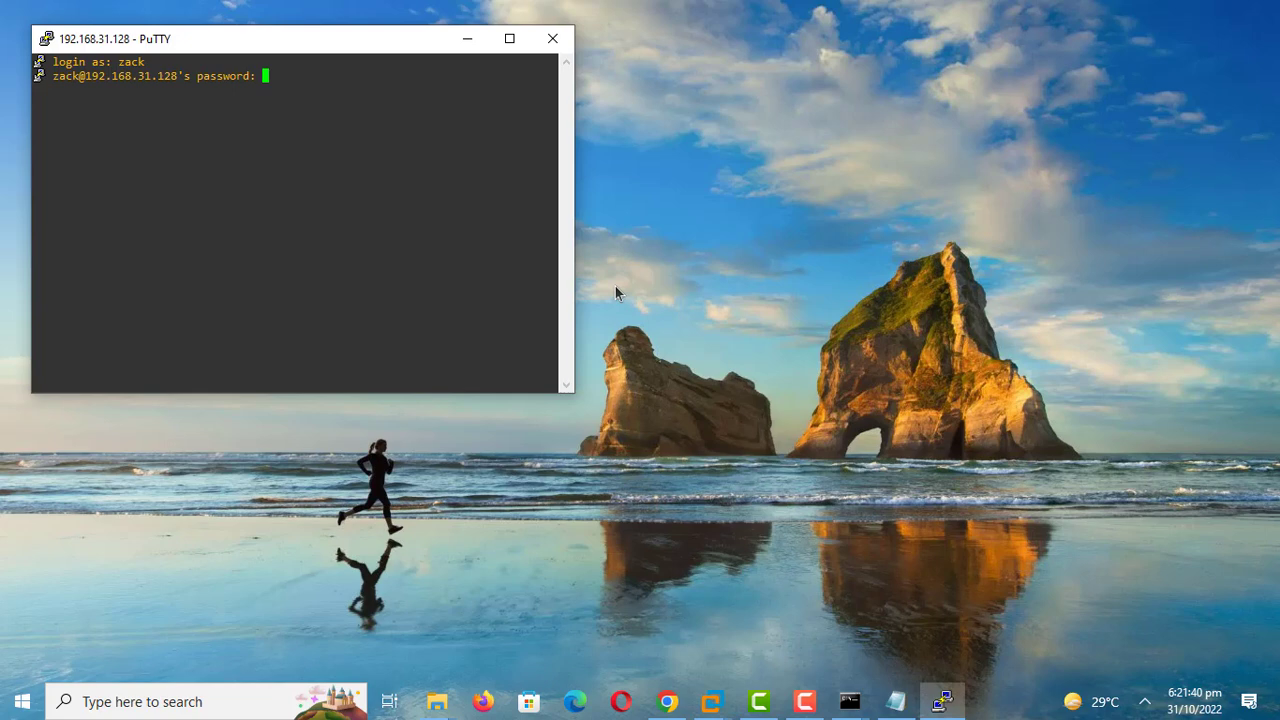
{"action": "key", "text": "Return"}
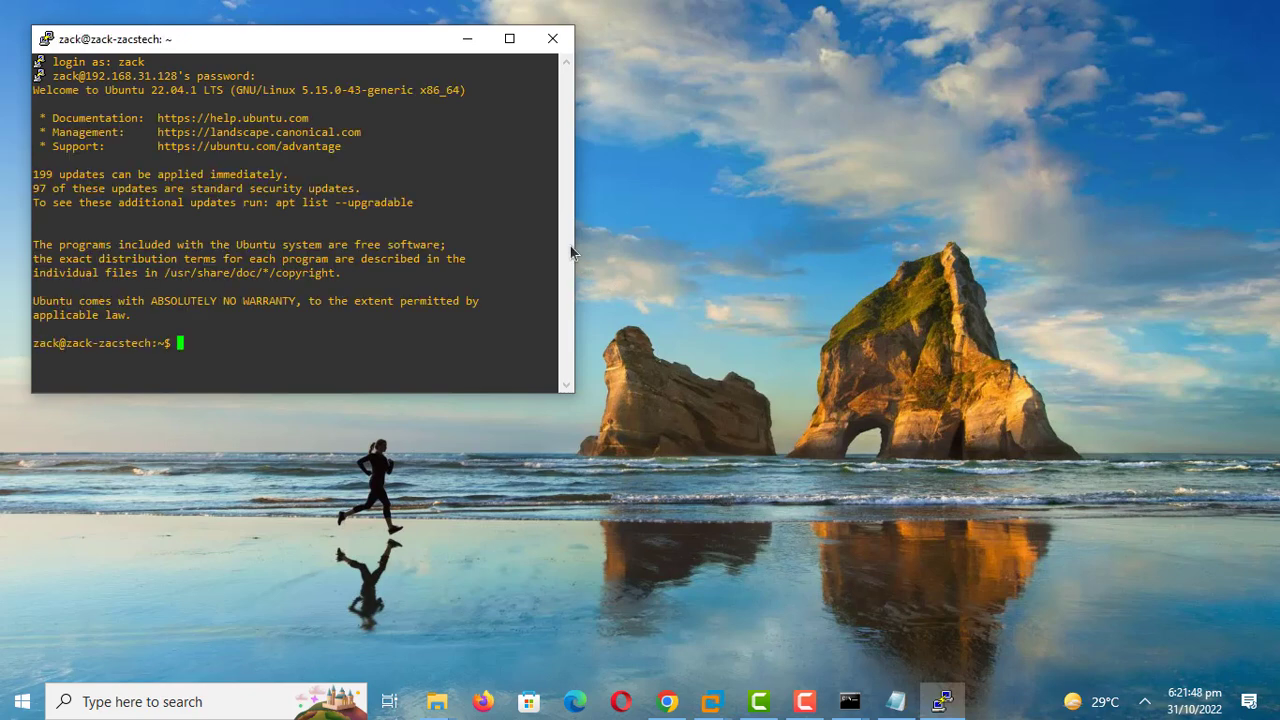
Step: Run sudo apt update and authenticate with the sudo password
{"action": "type", "text": "udo apt update"}
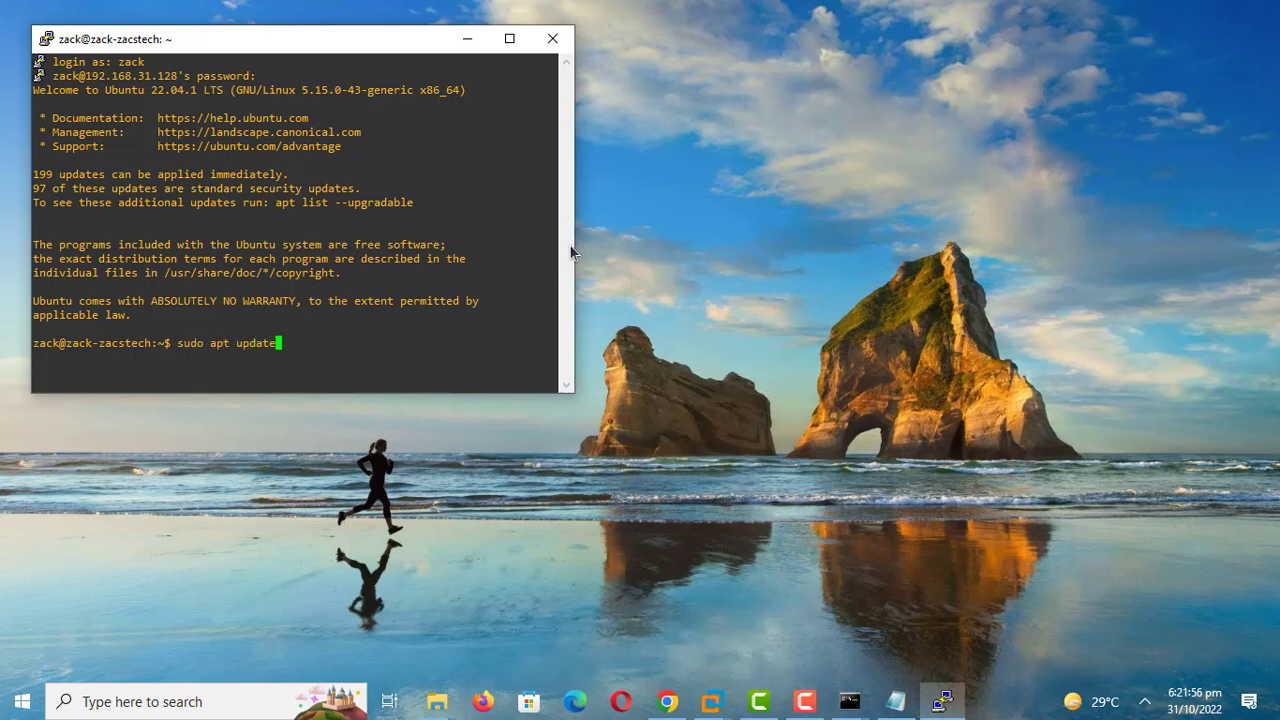
{"action": "key", "text": "Return"}
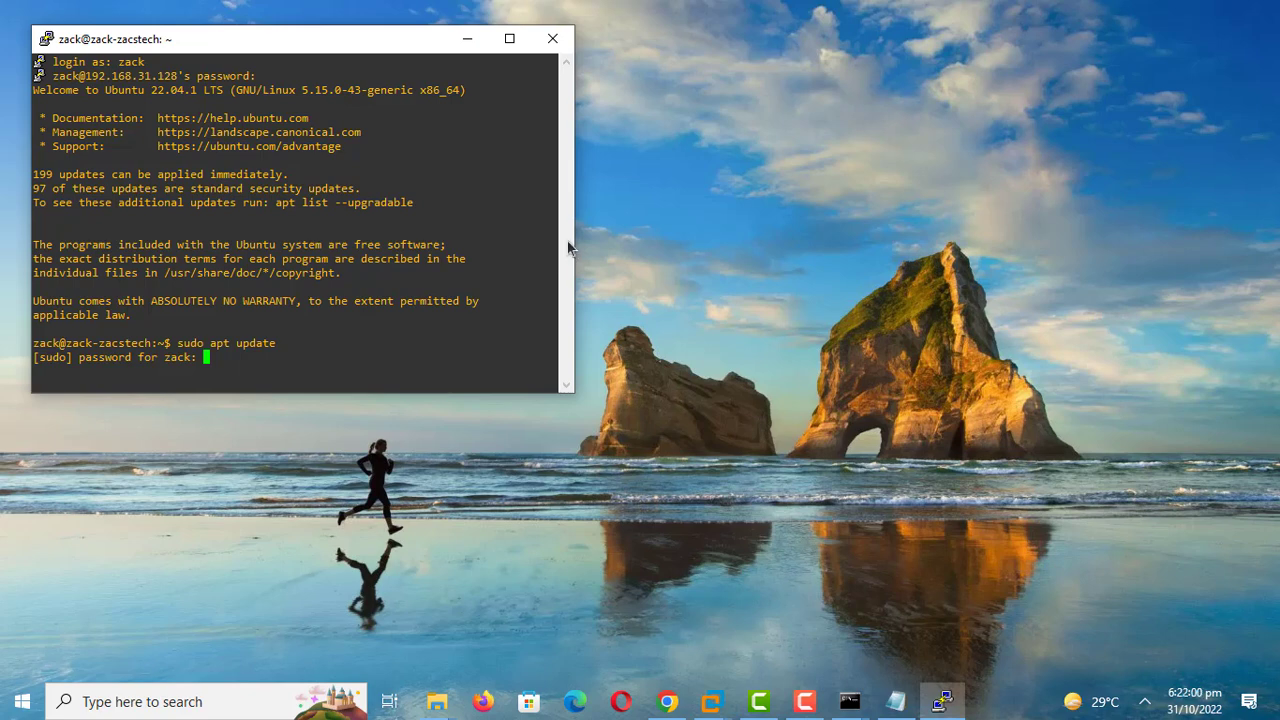
{"action": "key", "text": "Return"}
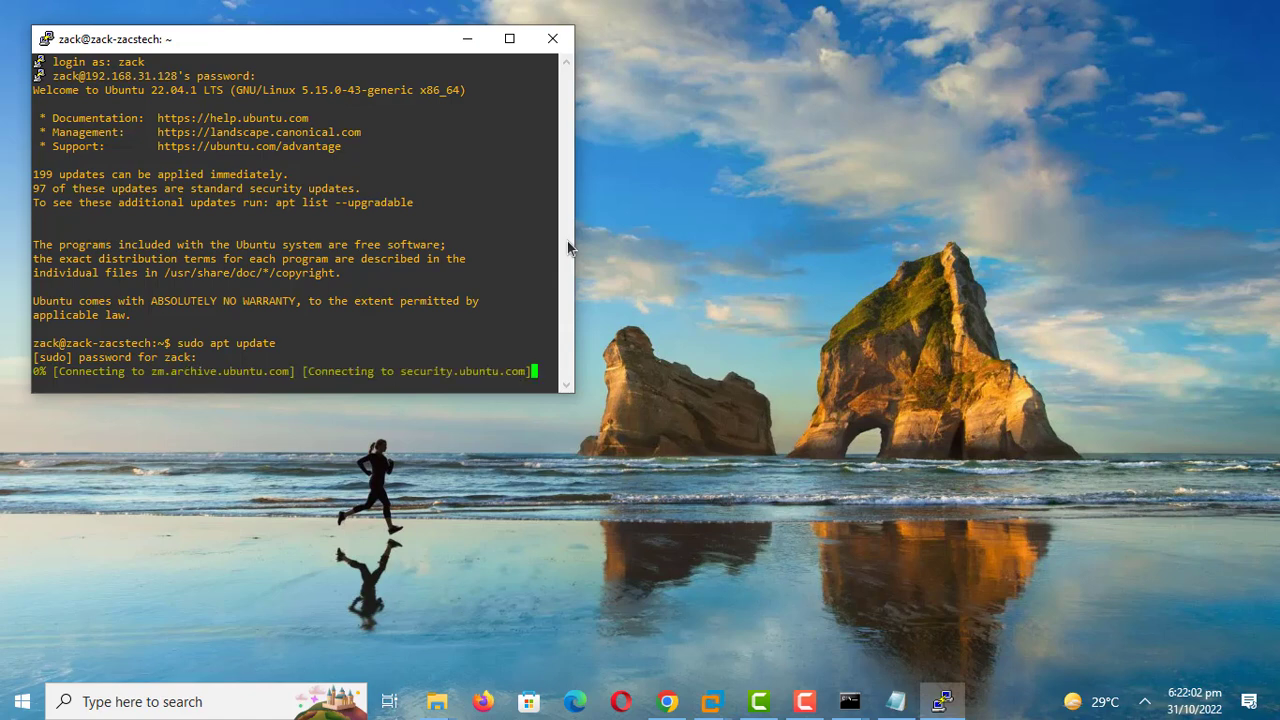